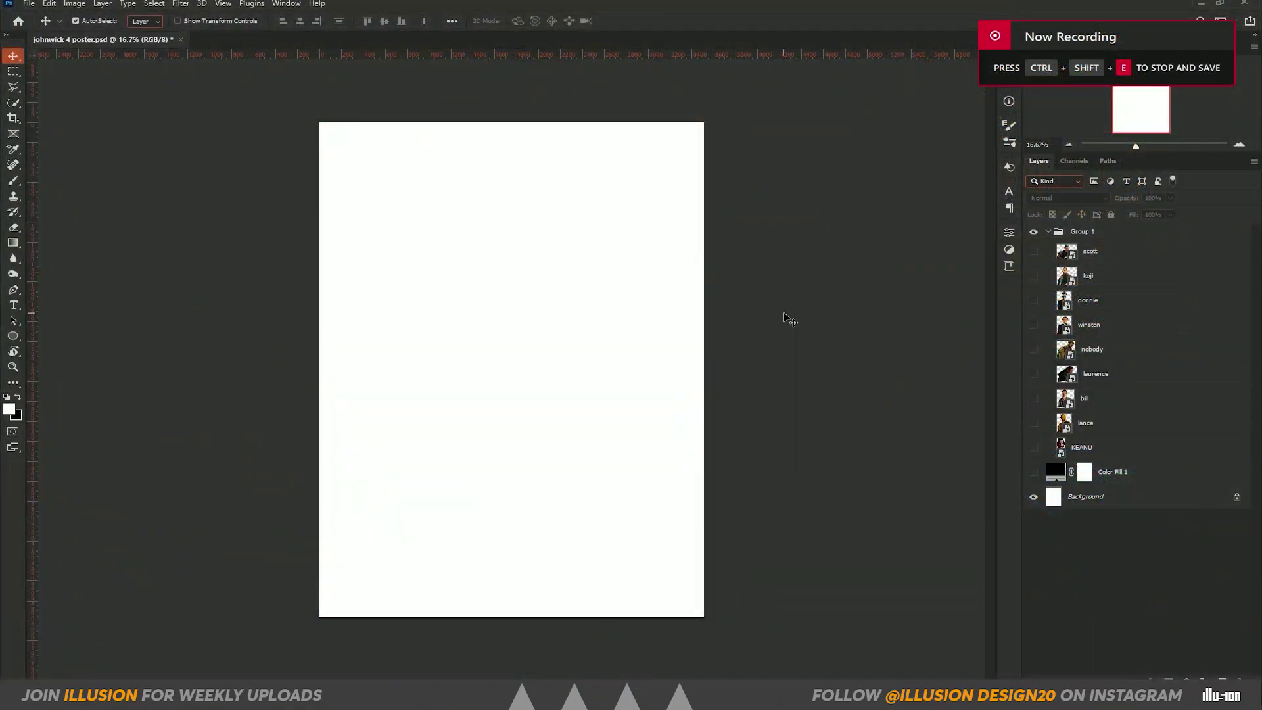
Confirm the image size is 3508×4961 px at 300 ppi
left_click(87, 6)
left_click(108, 85)
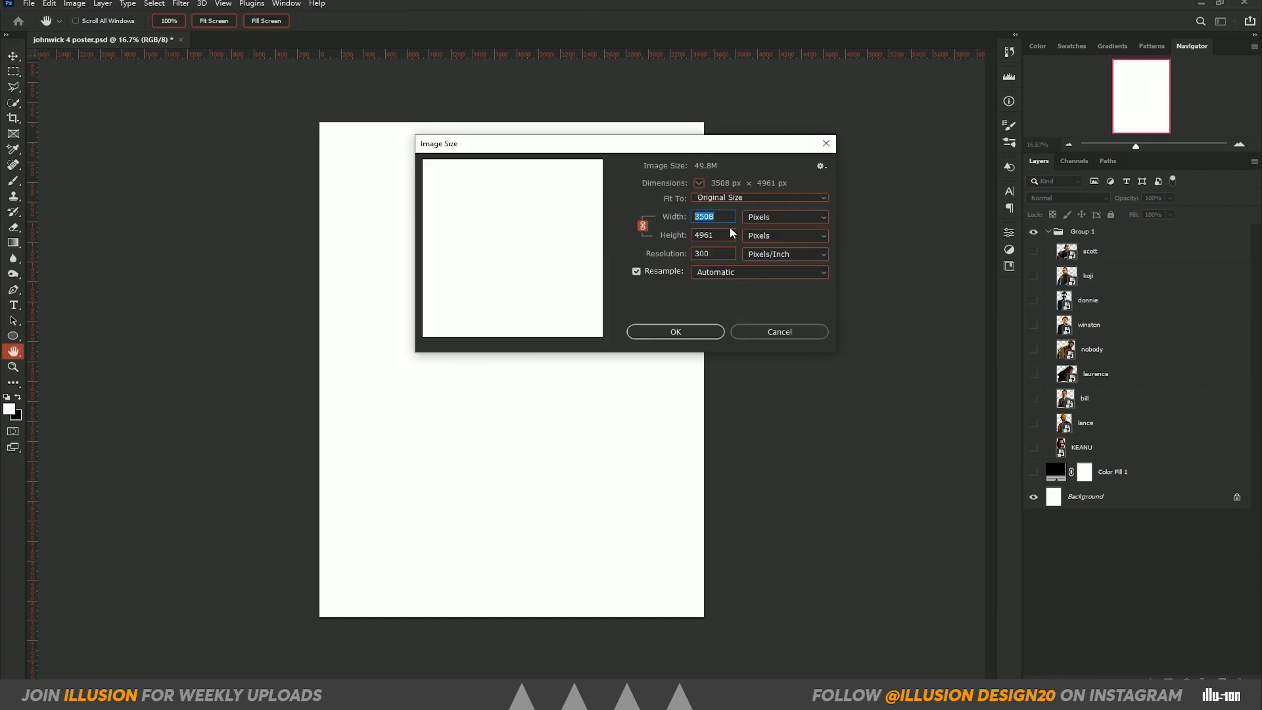
key("Tab")
key("Tab")
left_click(723, 331)
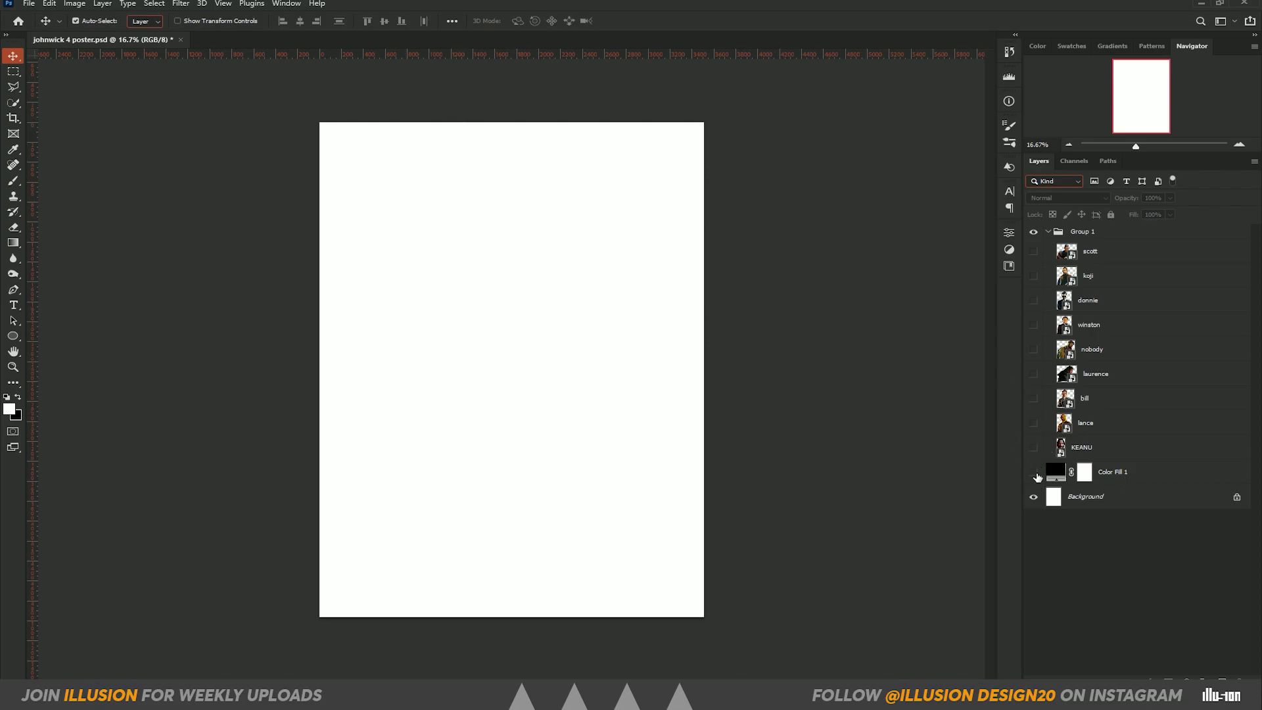
Show the black Color Fill 1 layer and delete the white Background layer
left_click(1035, 473)
double_click(1056, 471)
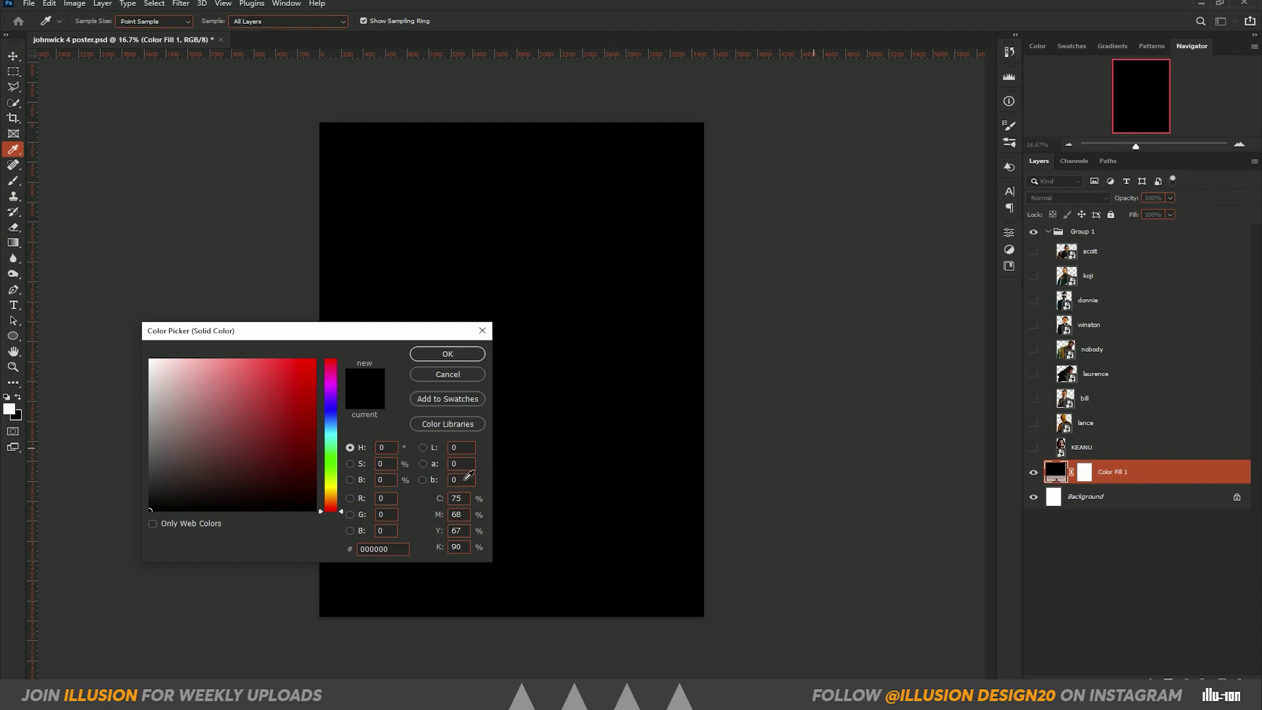
left_click(447, 355)
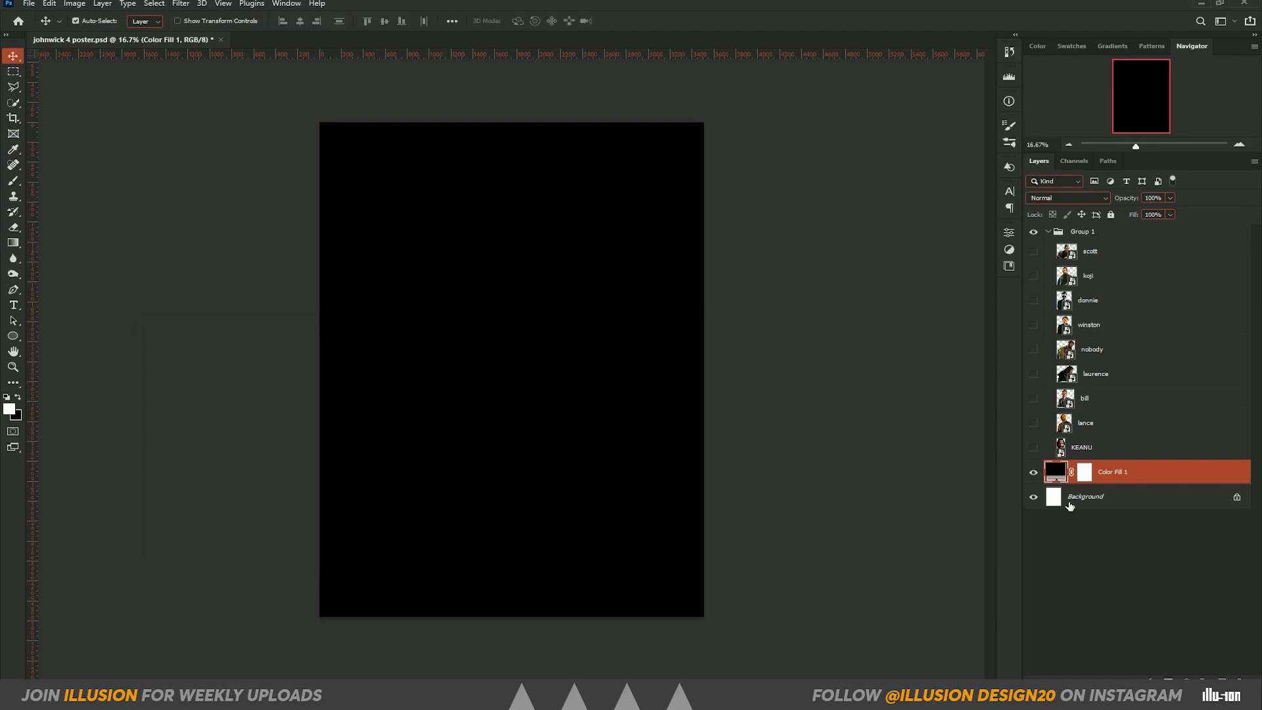
left_click(1111, 498)
key("Delete")
Show the KEANU portrait, nudge it right and down, and enlarge it slightly
left_click(1093, 452)
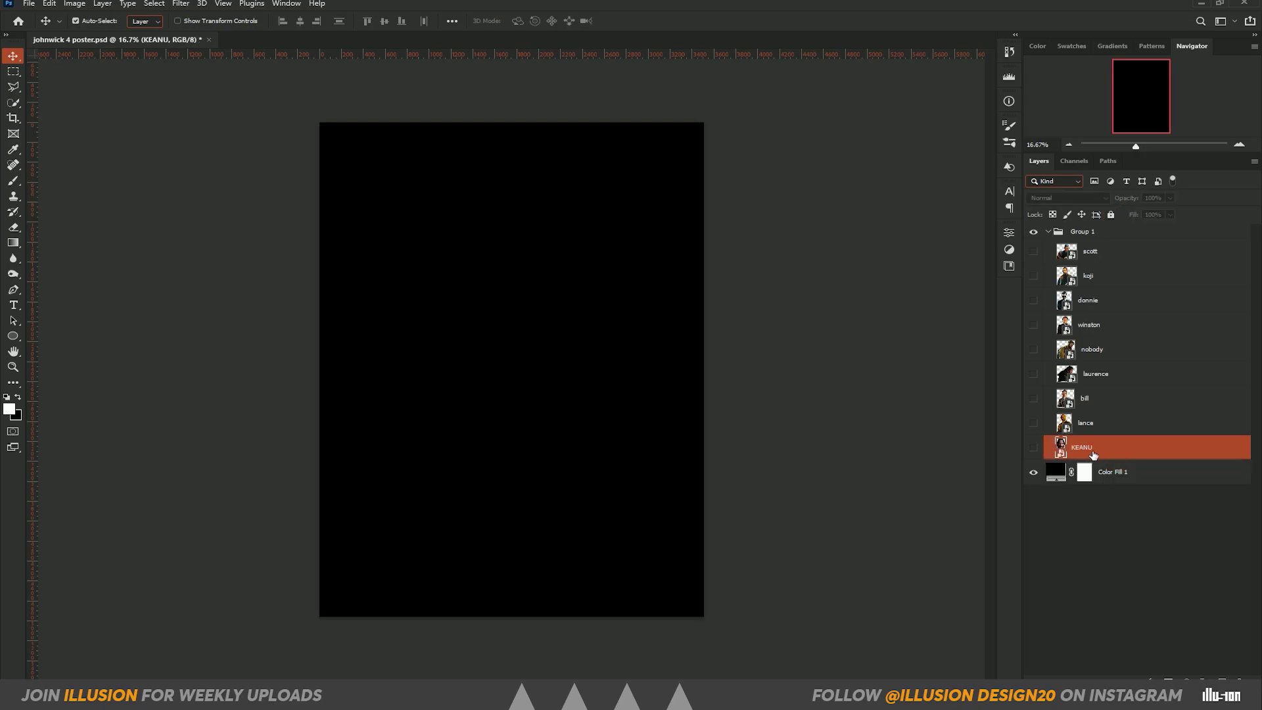
left_click(1034, 447)
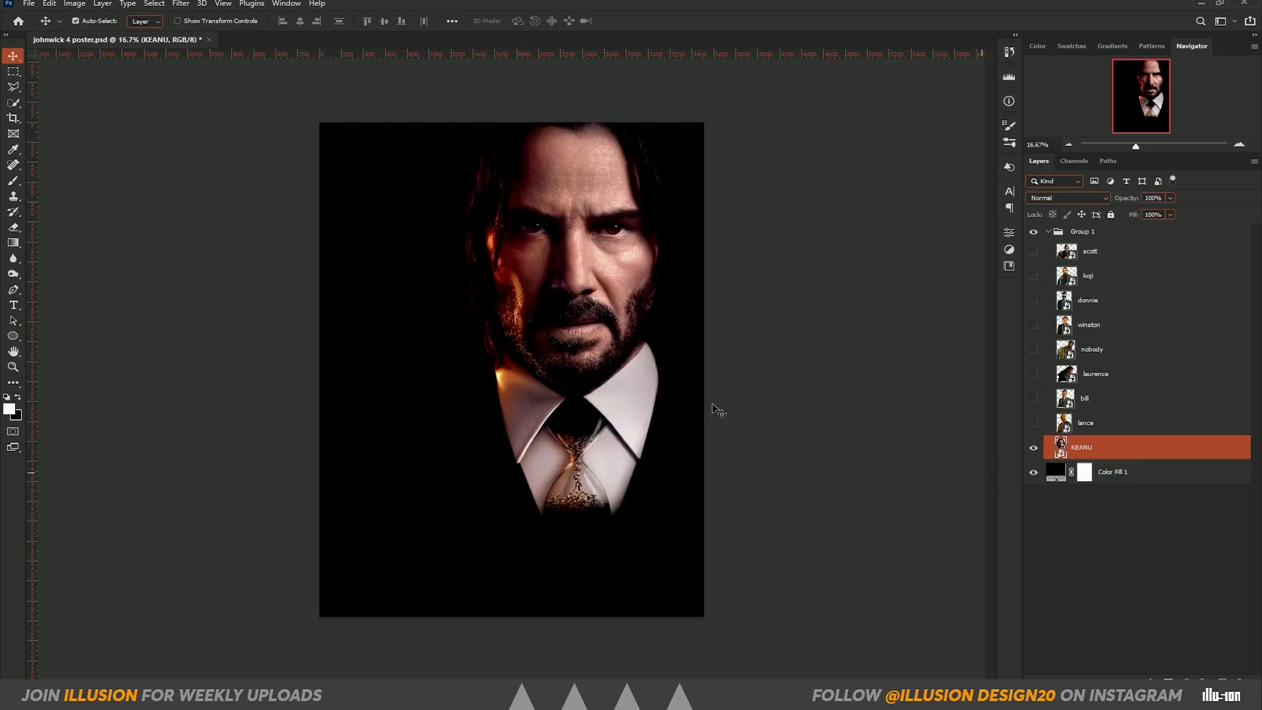
left_click_drag(564, 212, 571, 220)
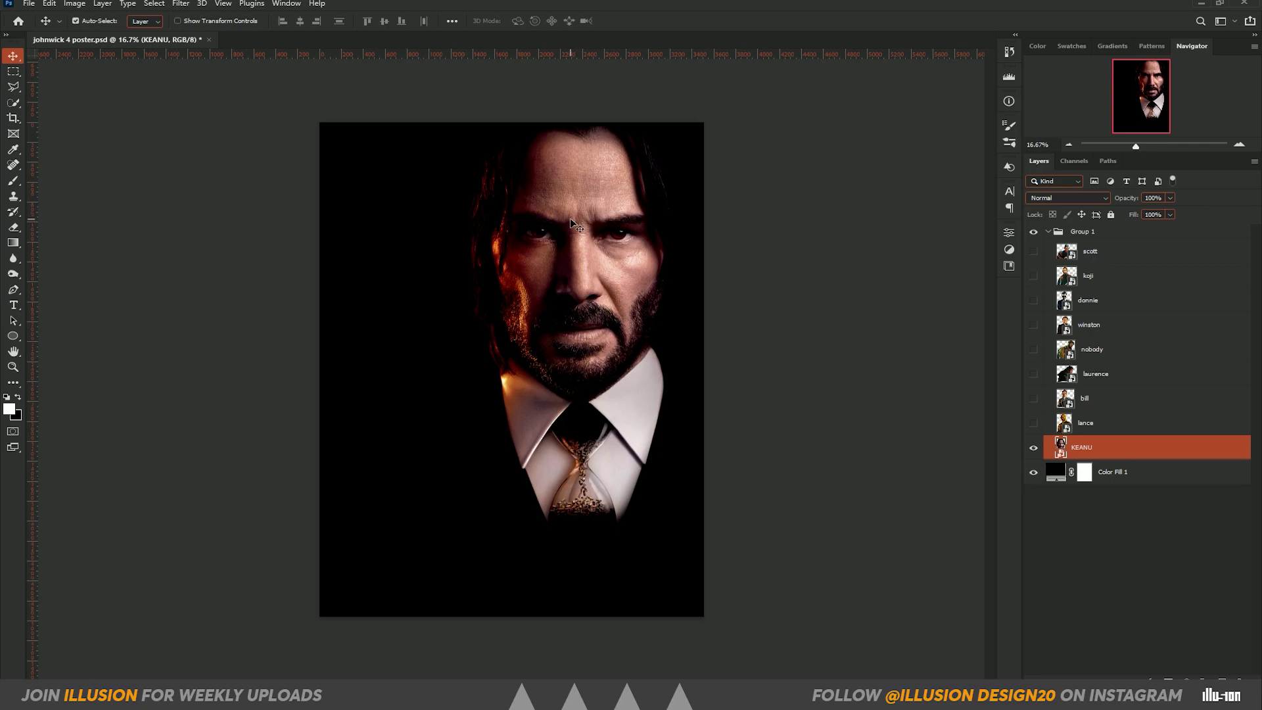
key("ctrl+t")
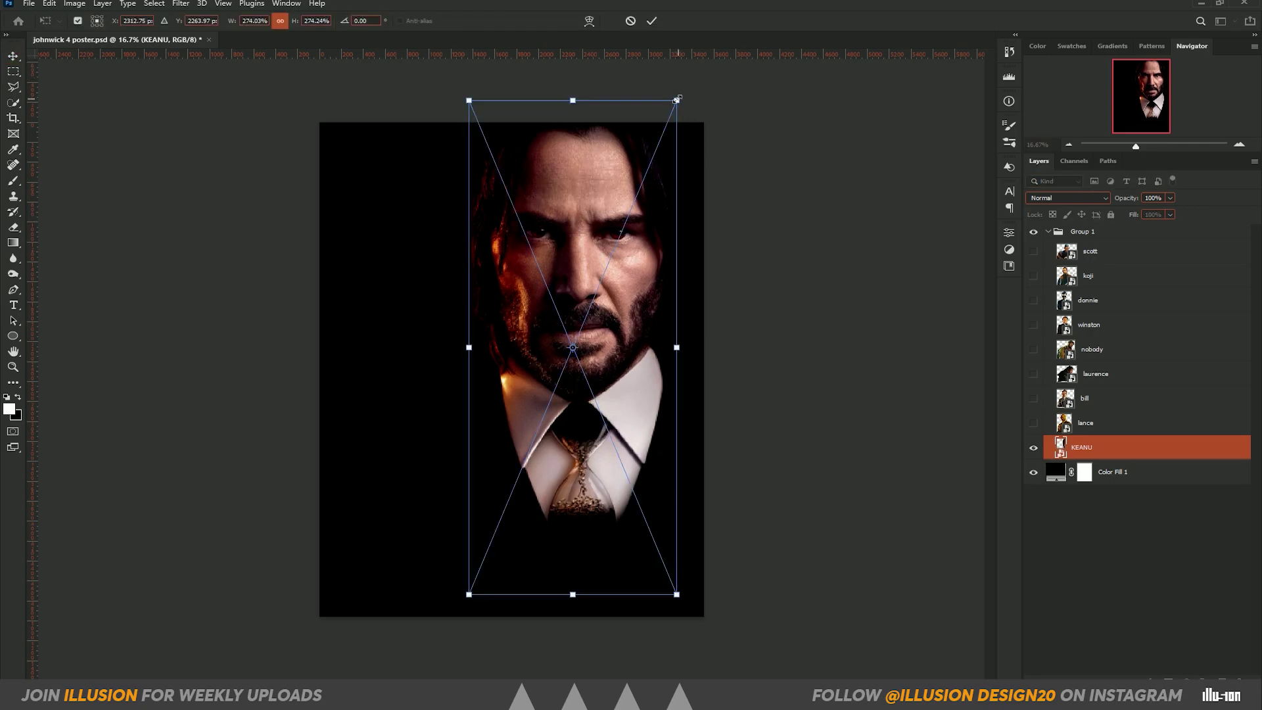
left_click_drag(678, 99, 683, 108)
key("Return")
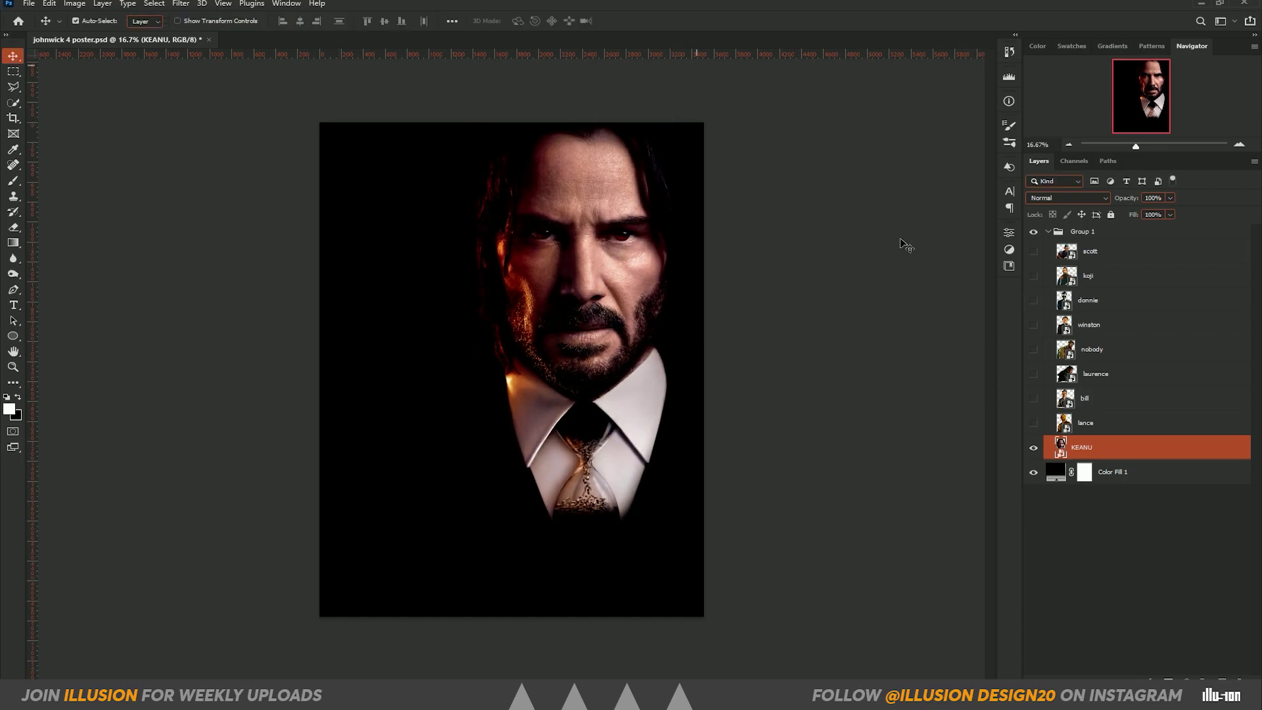
Show the scott, koji, donnie, winston, nobody, laurence and bill layers, then collapse Group 1
left_click(1033, 252)
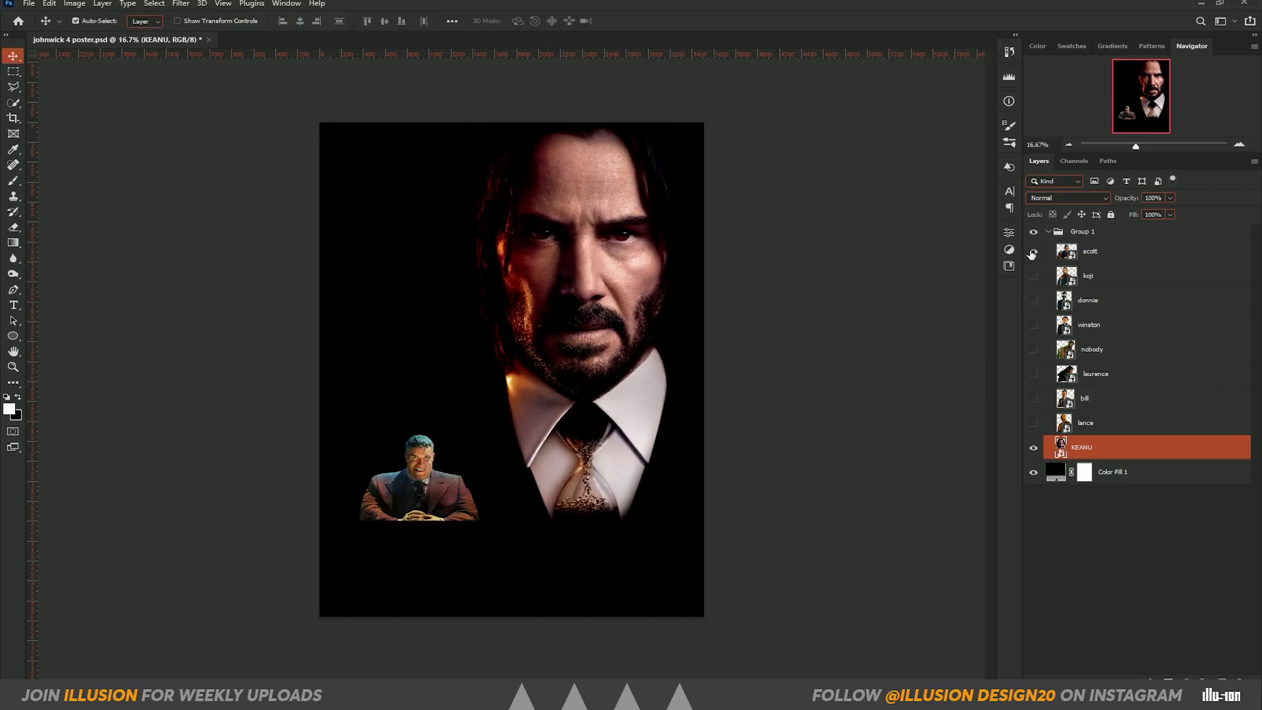
left_click(1034, 276)
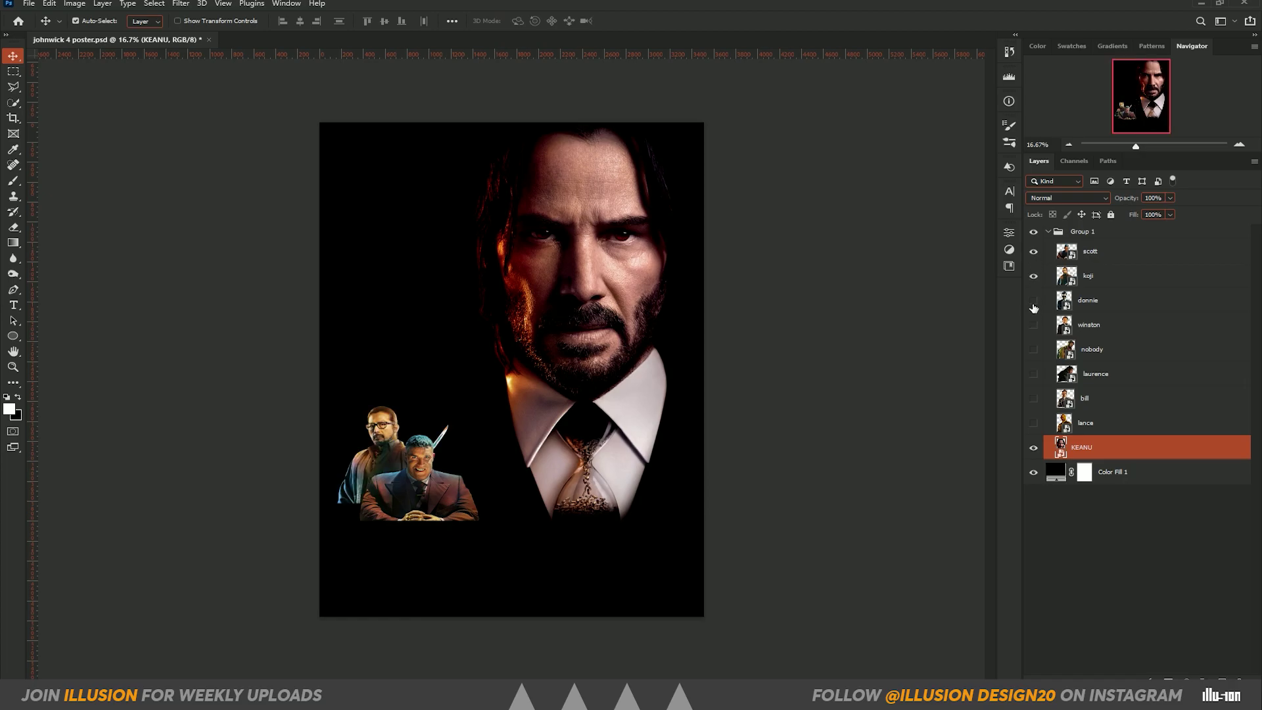
left_click(1034, 325)
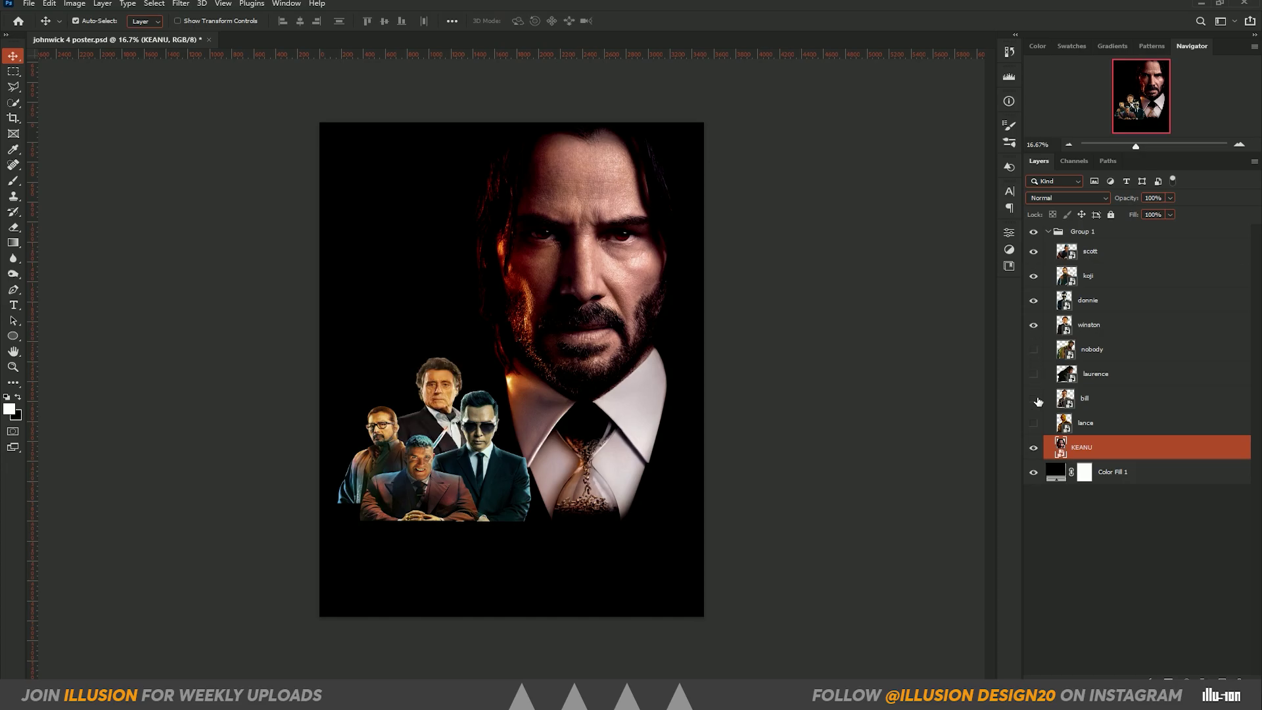
left_click(1034, 374)
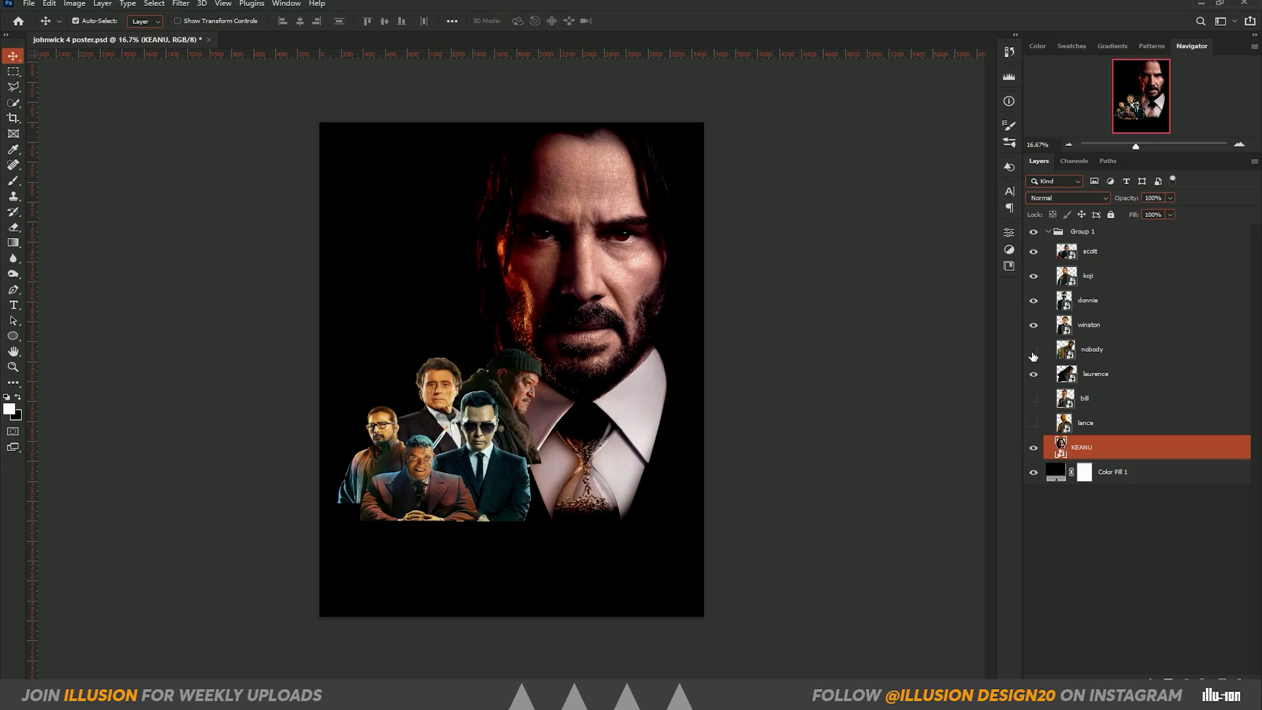
left_click(1033, 349)
left_click(1033, 399)
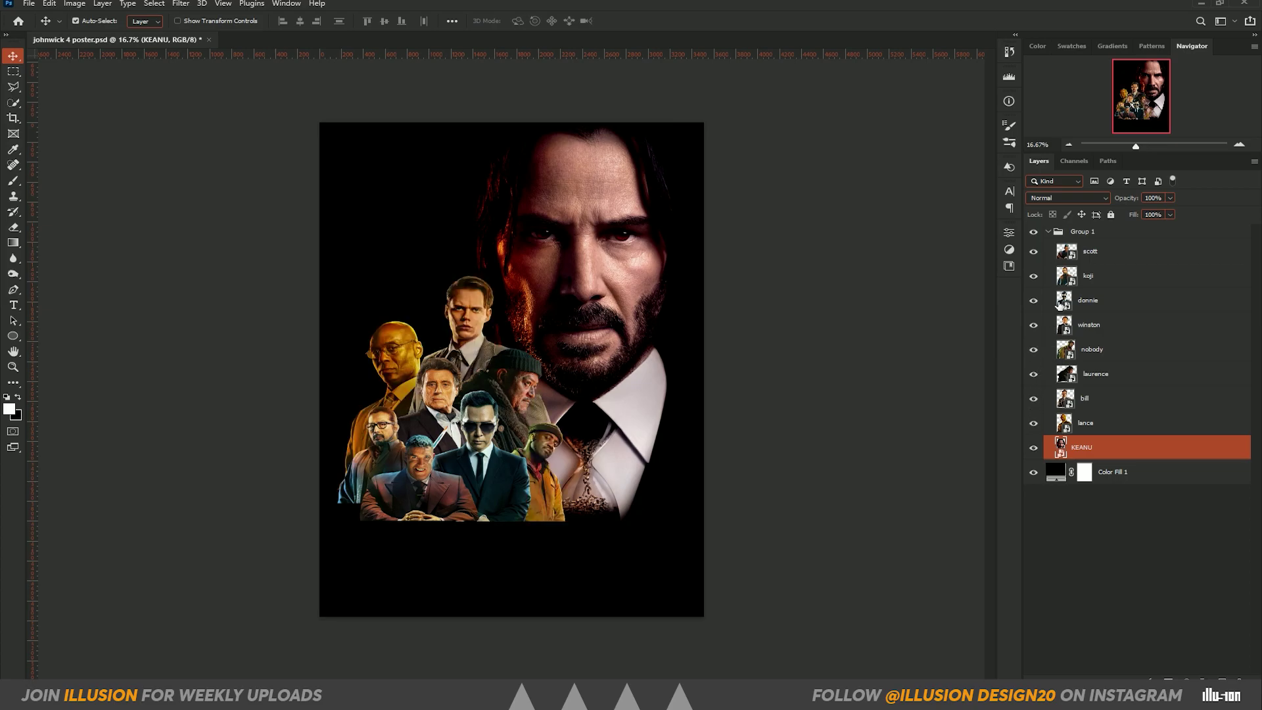
left_click(1049, 233)
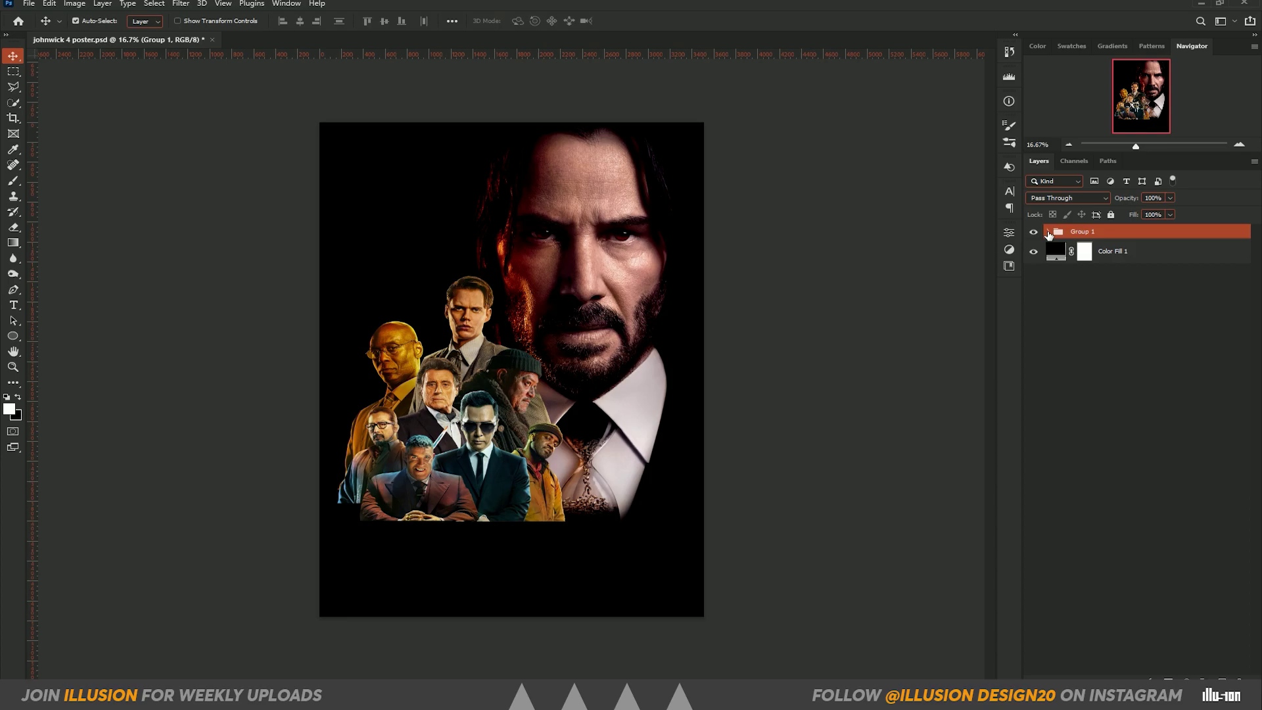
Place the embedded car image 1308694 above Color Fill 1
left_click(552, 560)
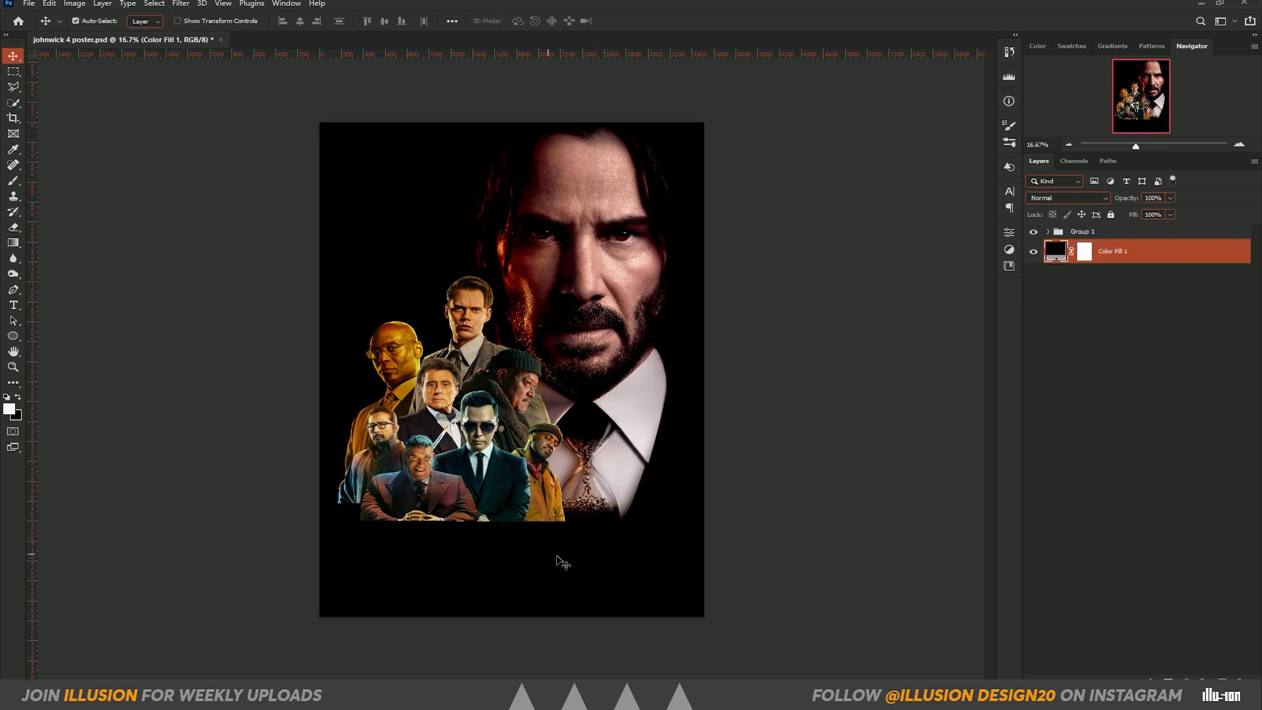
left_click(29, 4)
left_click(63, 240)
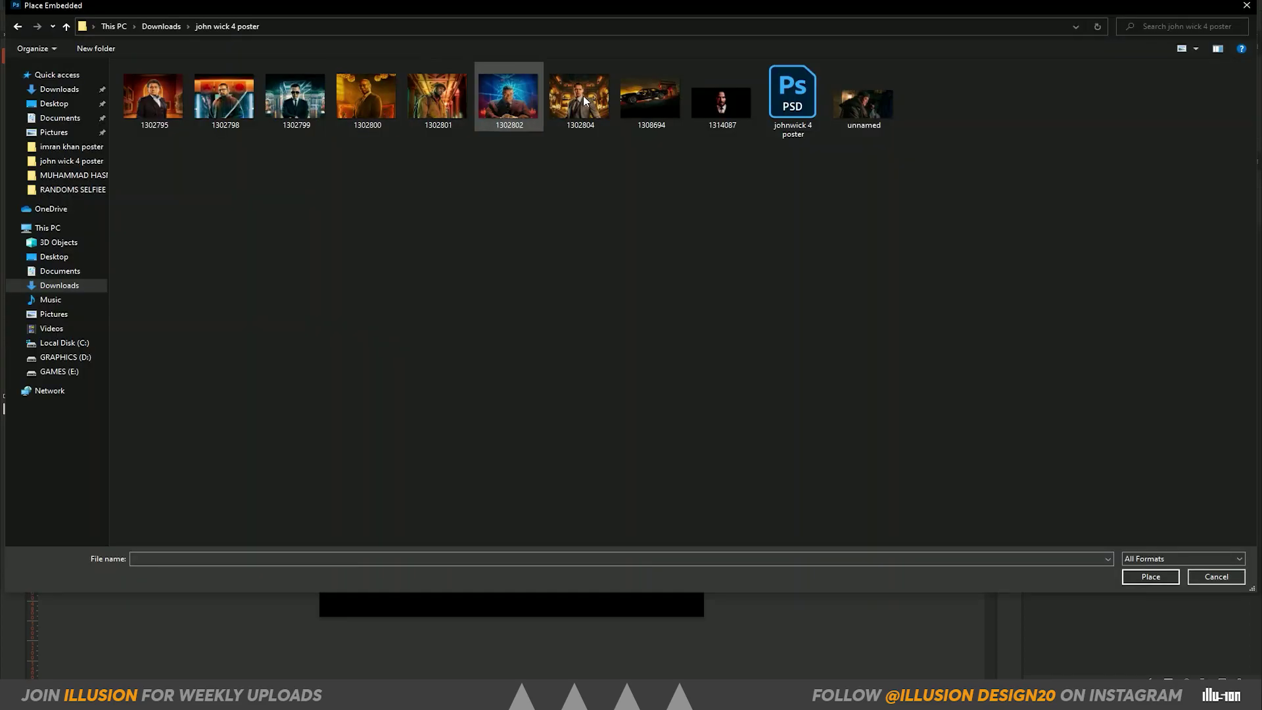
double_click(643, 96)
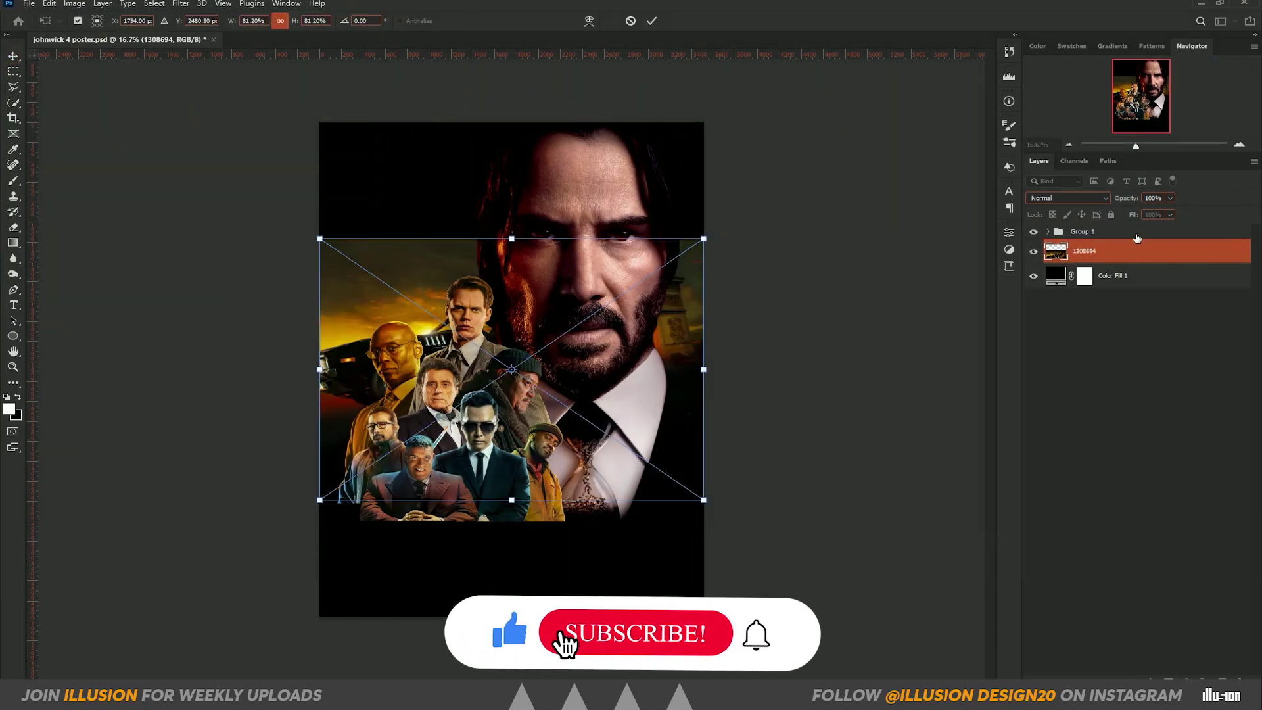
key("Return")
Move 1308694 into Group 1 and nudge it down to the poster's bottom edge
left_click_drag(1135, 250, 1133, 232)
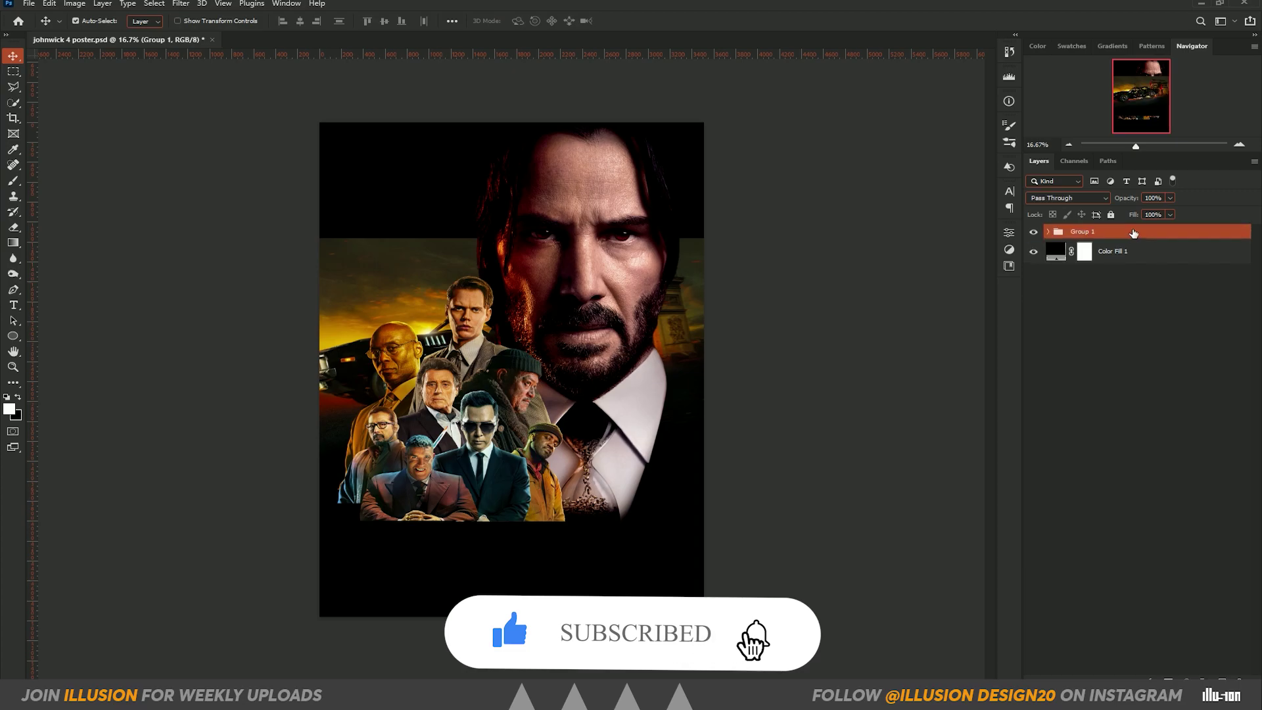
left_click(581, 333)
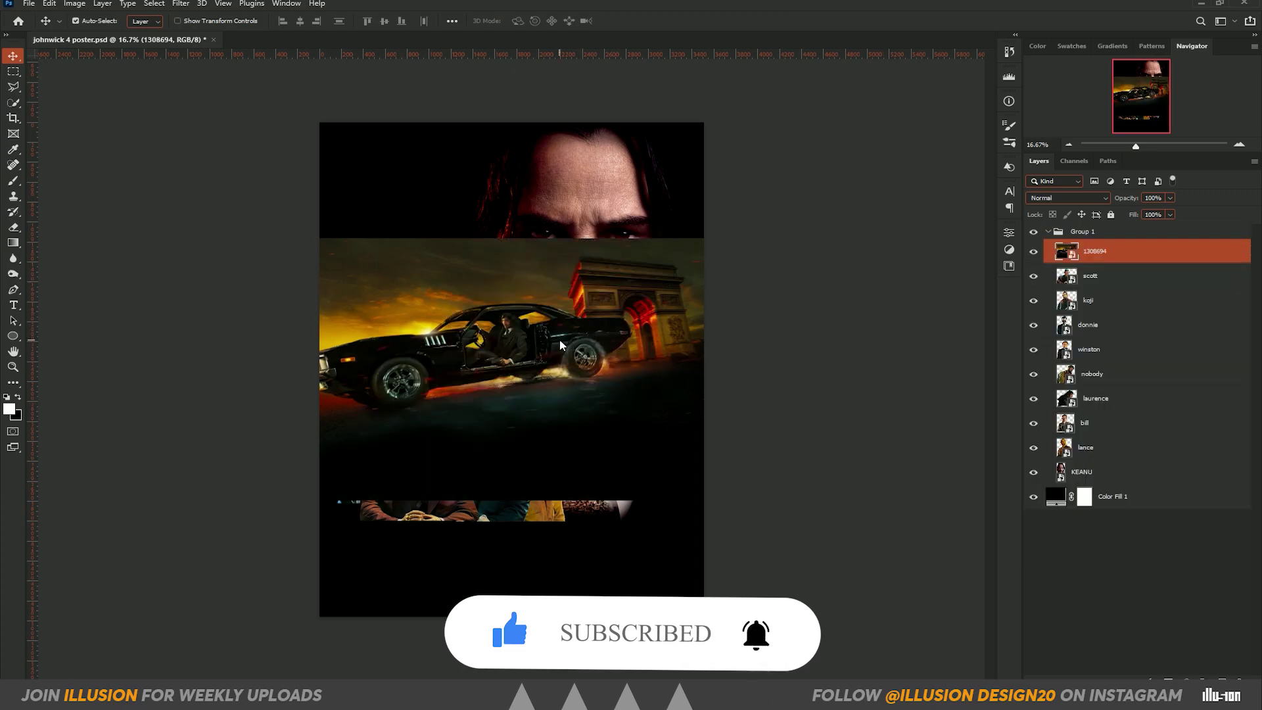
key("shift+Down")
key("shift+Down")
key("shift+Down")
key("shift+Down")
key("shift+Down")
key("shift+Down")
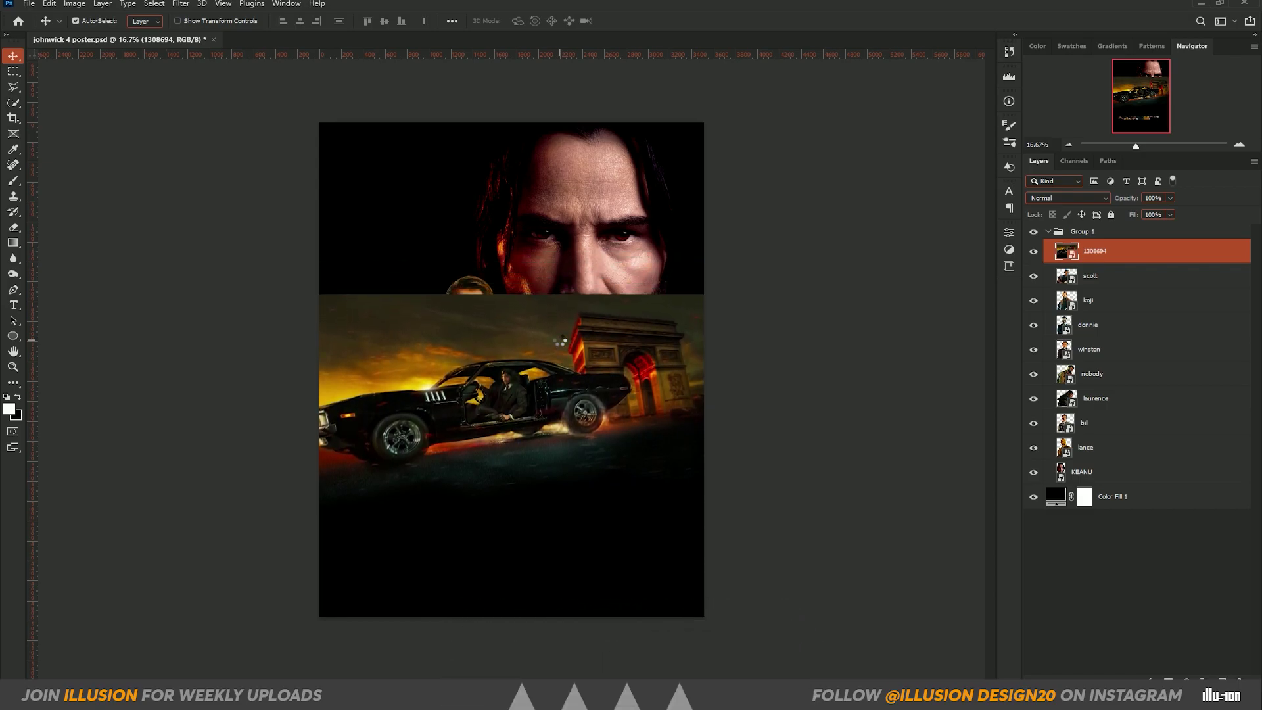
key("shift+Down")
key("shift+Down")
key("shift+Down")
key("shift+Down")
key("shift+Down")
key("shift+Down")
key("shift+Down")
key("shift+Down")
key("shift+Down")
key("shift+Down")
key("shift+Down")
key("shift+Down")
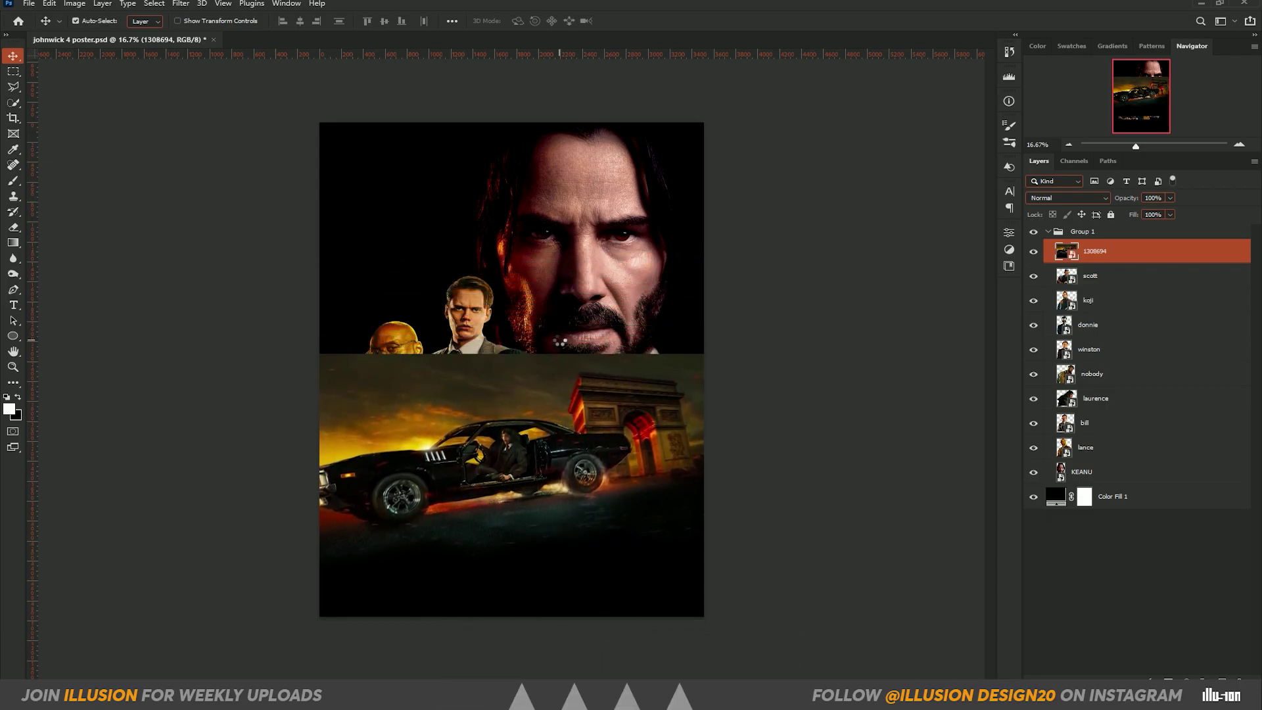
key("shift+Down")
key("shift+Down")
key("shift+Down")
key("shift+Down")
key("shift+Down")
key("shift+Down")
key("shift+Down")
key("shift+Down")
key("shift+Down")
key("shift+Down")
key("shift+Down")
key("shift+Down")
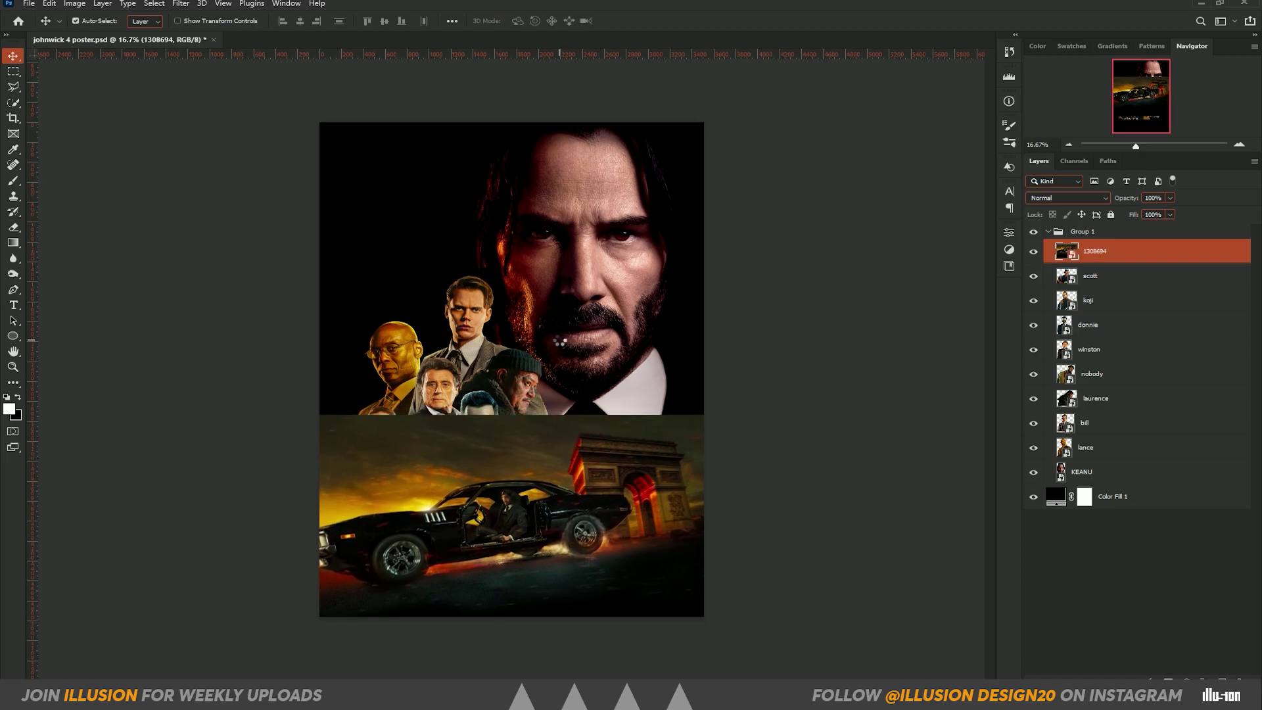
key("shift+Down")
key("shift+Down")
key("shift+Down")
key("shift+Down")
key("shift+Down")
key("shift+Up")
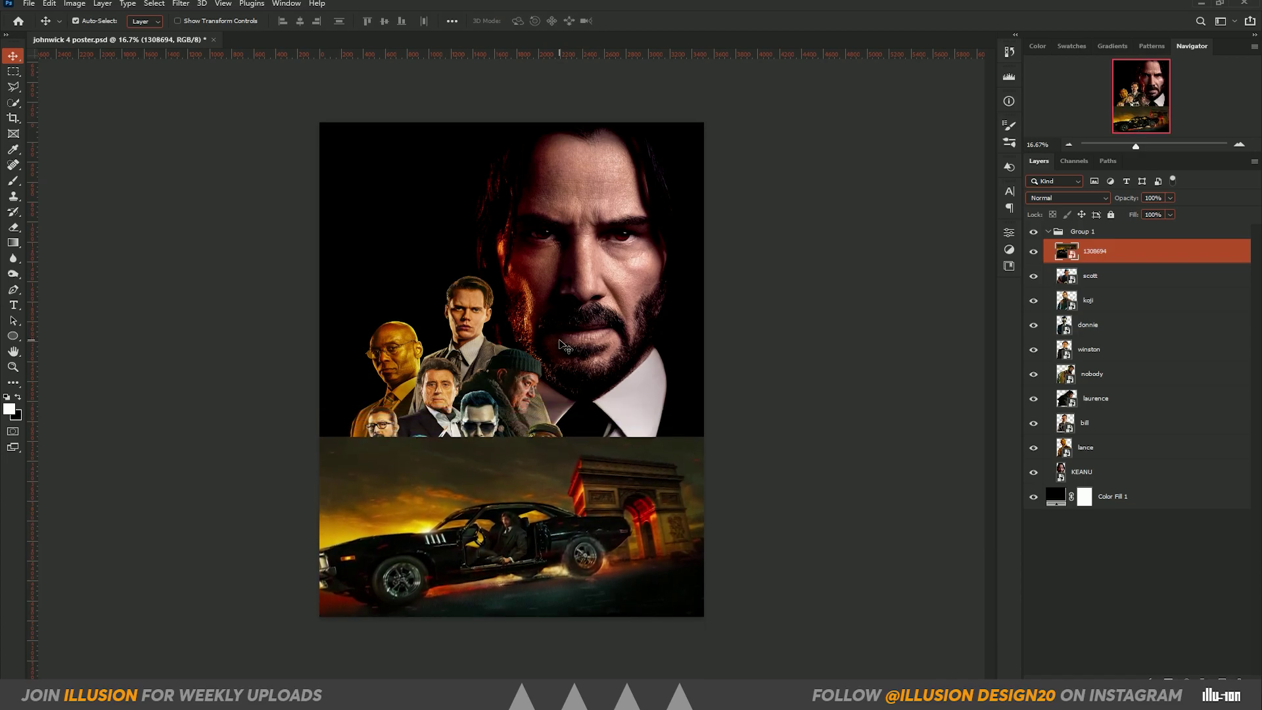
left_click(1104, 614)
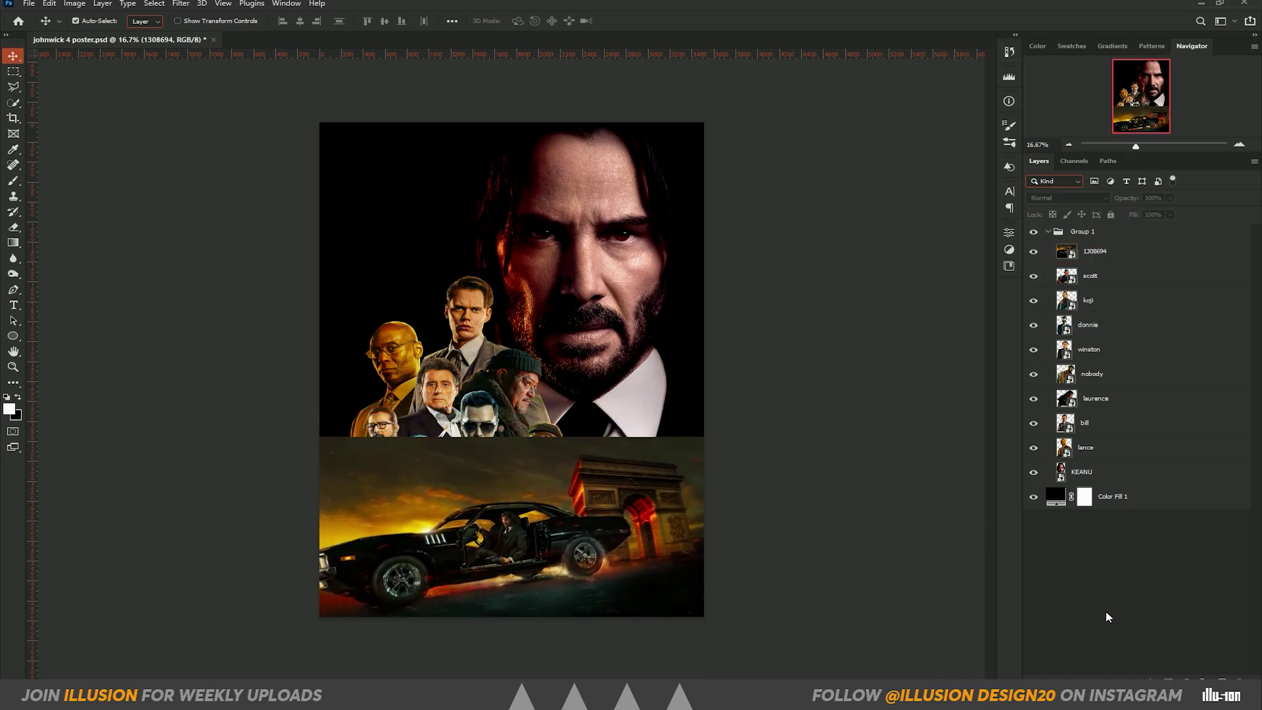
Add a layer mask to 1308694 and set up a 0% hardness brush painting black
left_click(1118, 255)
left_click(1168, 682)
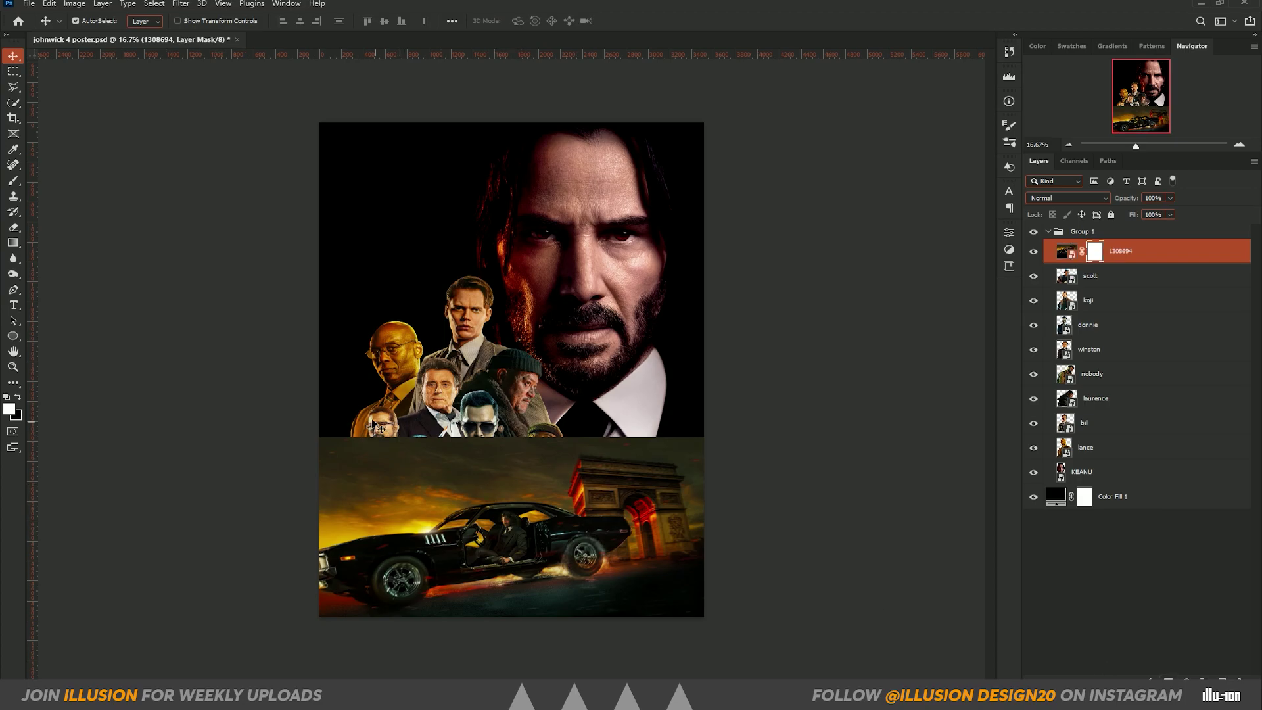
key("b")
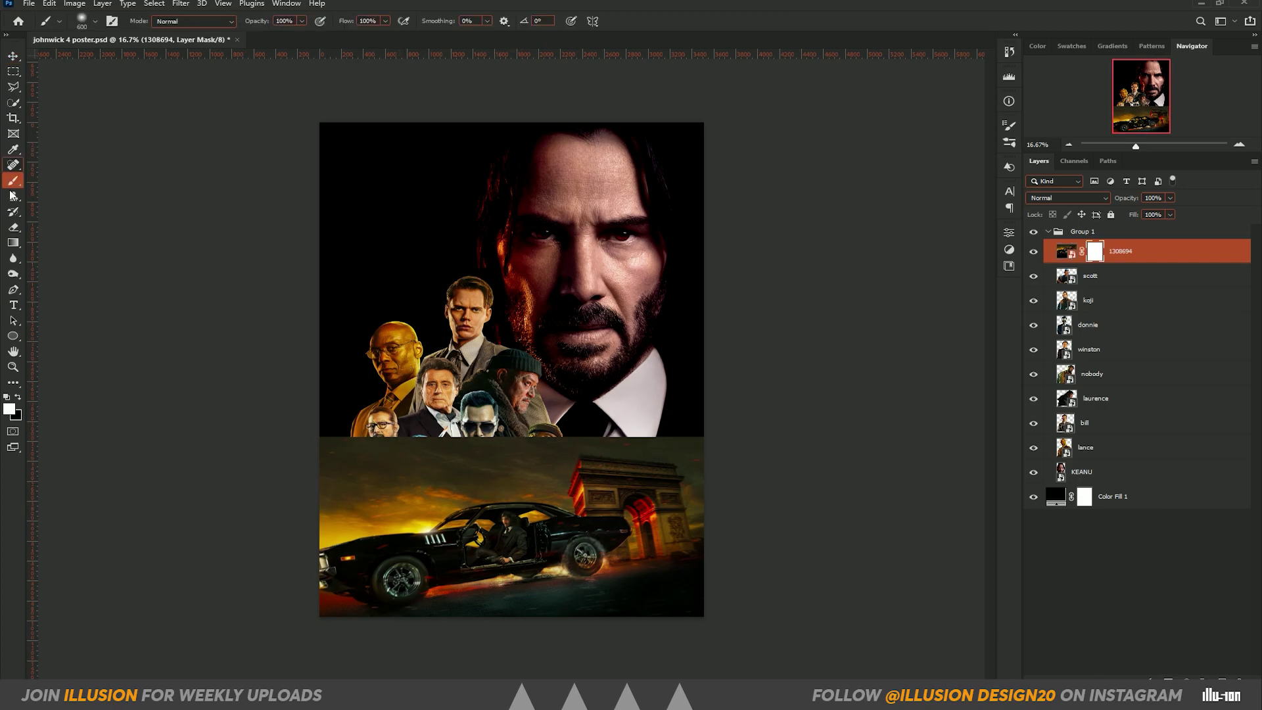
left_click(94, 22)
left_click(91, 25)
left_click(90, 24)
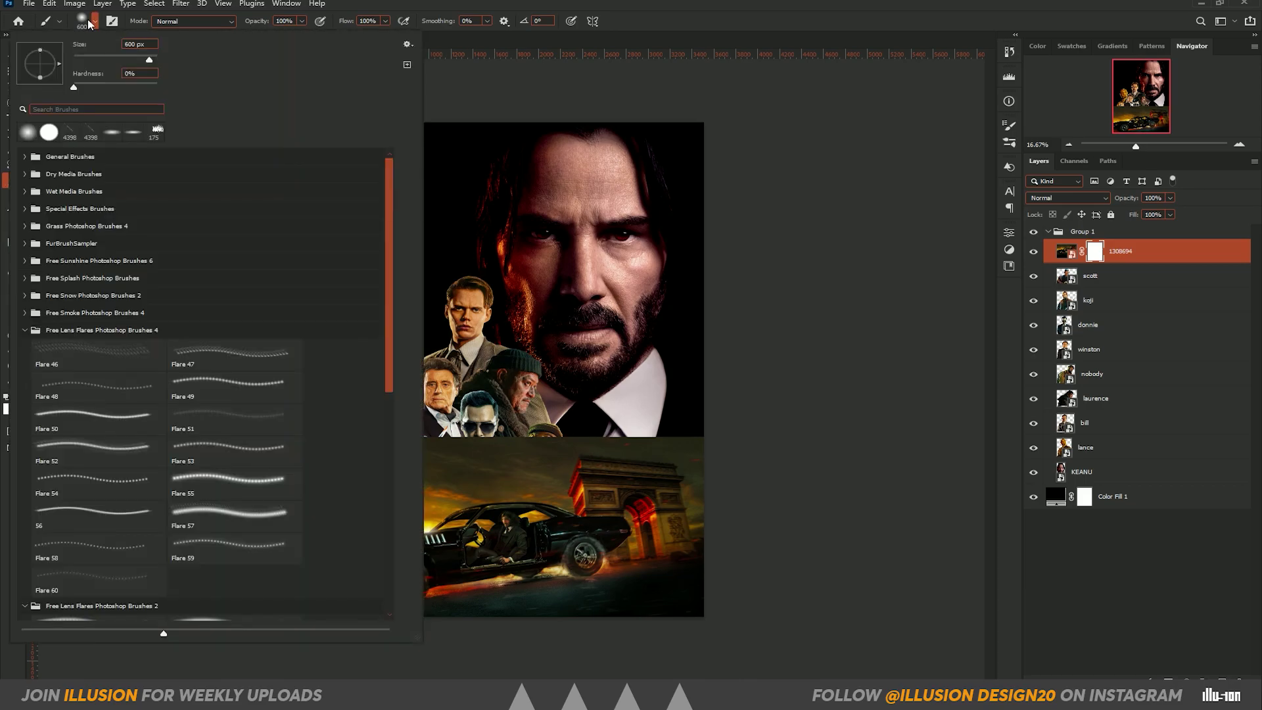
left_click(74, 86)
left_click(506, 74)
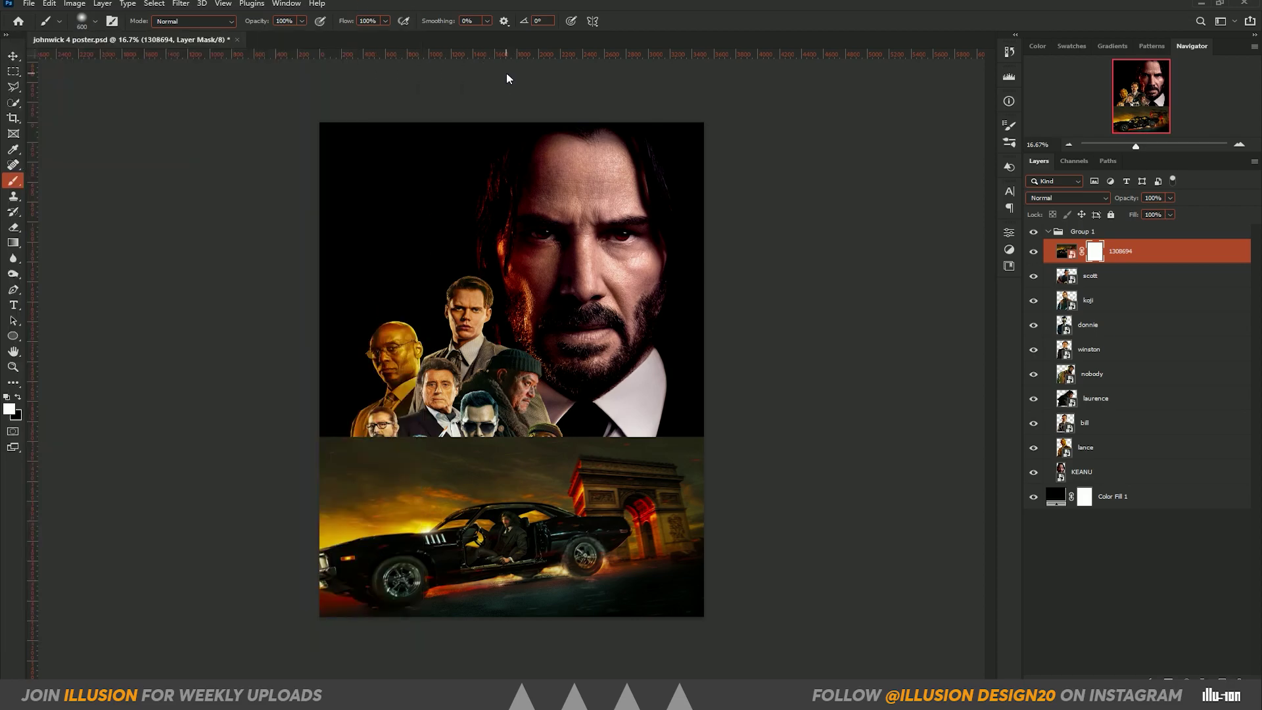
key("x")
Mask the car image away to reveal the cast's shoulders, collars and suits
left_click_drag(392, 418, 347, 424)
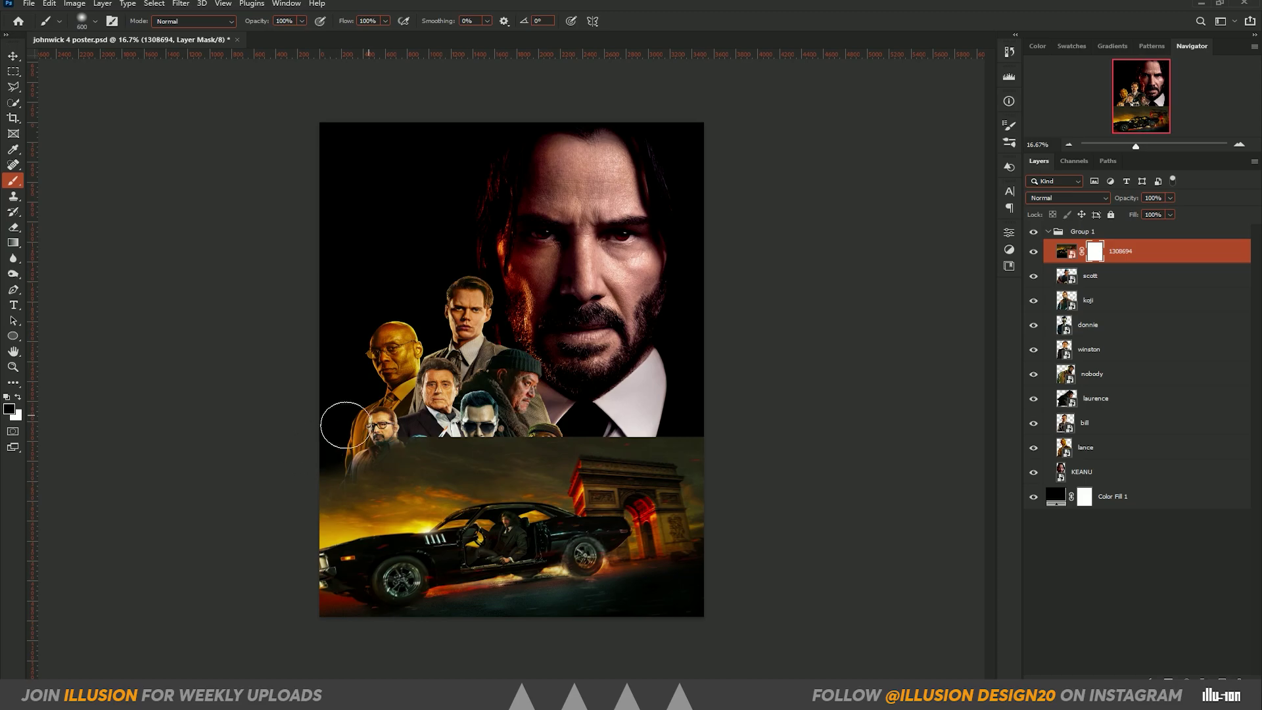
key("ctrl+plus")
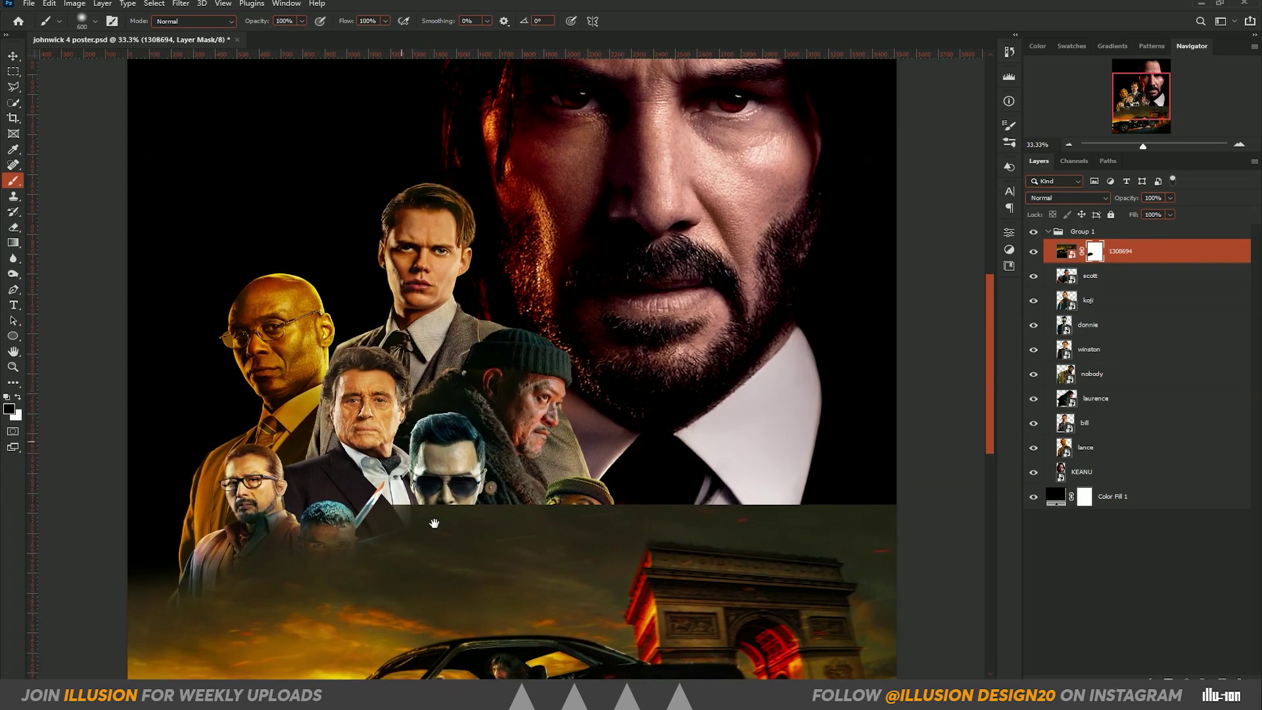
key("ctrl+plus")
mouse_move(457, 276)
left_mouse_down()
mouse_move(462, 307)
mouse_move(436, 296)
mouse_move(394, 309)
mouse_move(360, 338)
mouse_move(263, 368)
mouse_move(203, 414)
left_mouse_up()
key("bracketright")
key("bracketright")
key("bracketright")
mouse_move(470, 265)
left_mouse_down()
mouse_move(559, 329)
mouse_move(624, 322)
mouse_move(658, 276)
mouse_move(705, 248)
mouse_move(539, 288)
mouse_move(631, 263)
mouse_move(591, 315)
mouse_move(639, 293)
mouse_move(776, 283)
left_mouse_up()
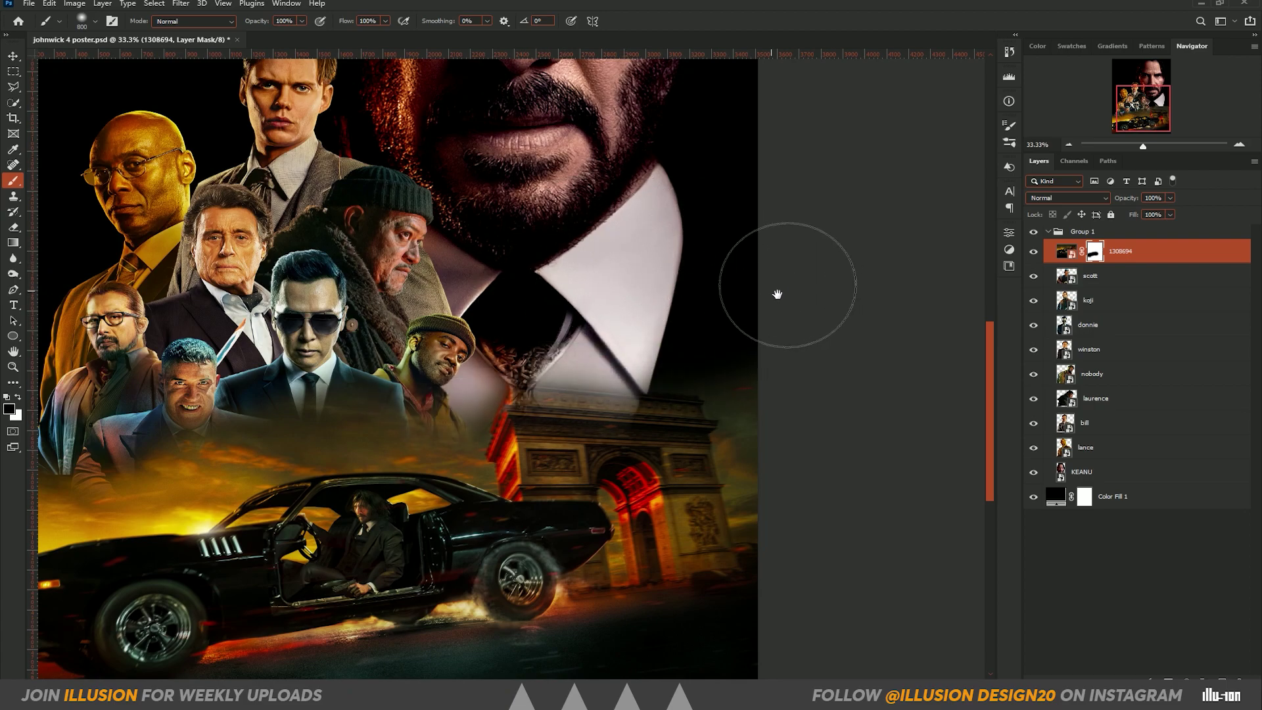
mouse_move(677, 353)
left_mouse_down()
mouse_move(580, 376)
mouse_move(427, 355)
left_mouse_up()
mouse_move(592, 355)
left_mouse_down()
mouse_move(653, 324)
mouse_move(563, 382)
mouse_move(528, 321)
left_mouse_up()
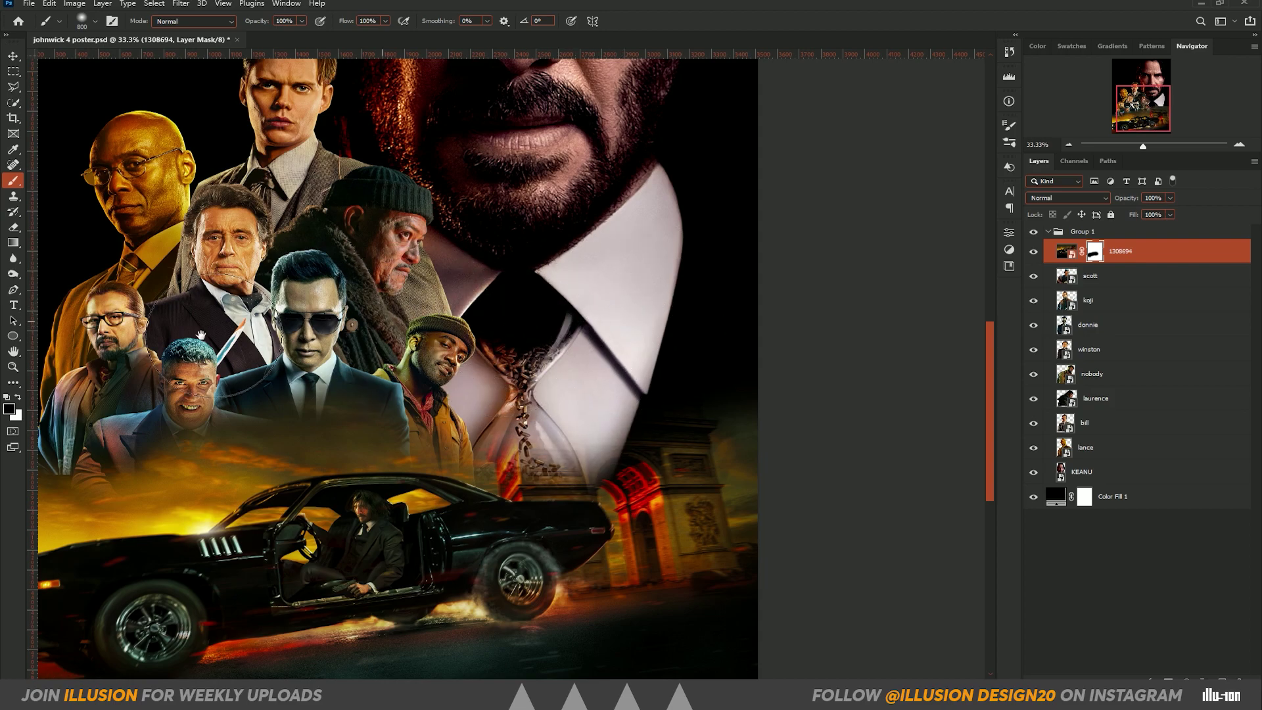
Blend the hands into the car's glow and reveal the hourglass and pill pile
left_click_drag(256, 430, 368, 349)
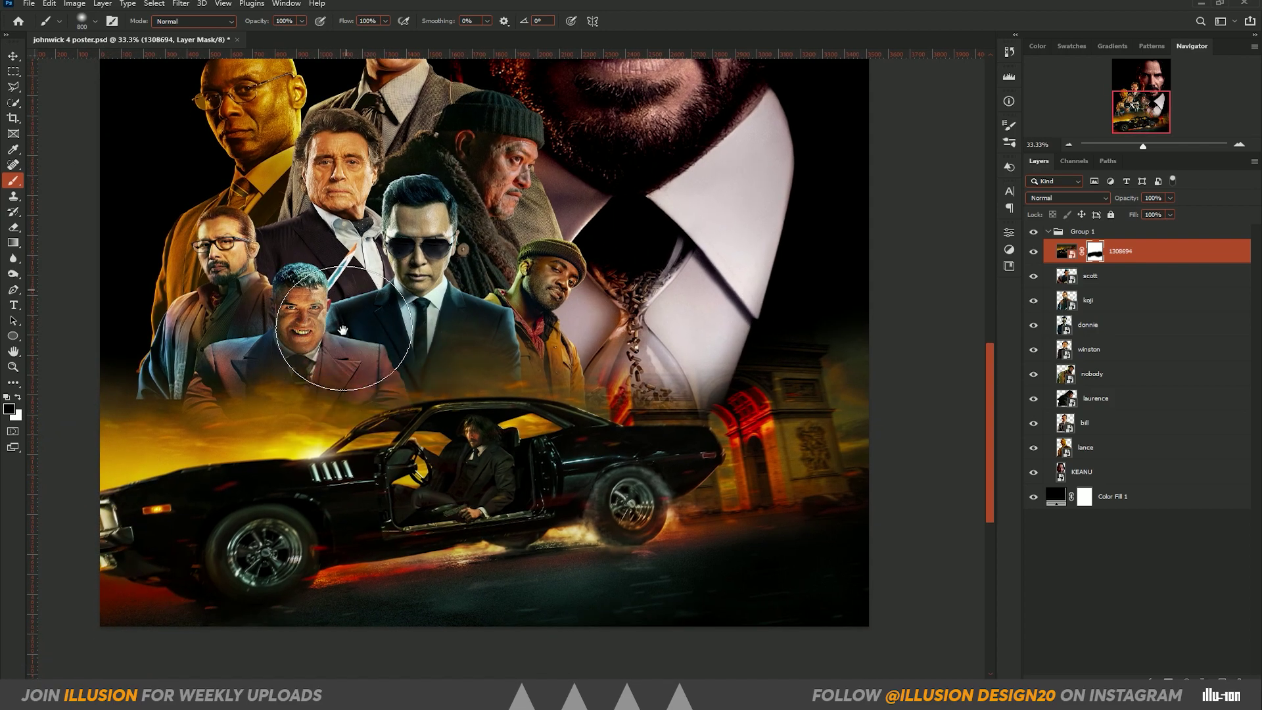
key("x")
left_click_drag(217, 427, 355, 428)
mouse_move(244, 499)
left_mouse_down()
mouse_move(350, 491)
mouse_move(375, 511)
mouse_move(306, 522)
mouse_move(227, 512)
mouse_move(126, 437)
mouse_move(112, 352)
mouse_move(139, 376)
mouse_move(177, 473)
mouse_move(181, 279)
mouse_move(169, 273)
mouse_move(210, 389)
mouse_move(171, 493)
mouse_move(176, 538)
mouse_move(240, 593)
mouse_move(304, 592)
left_mouse_up()
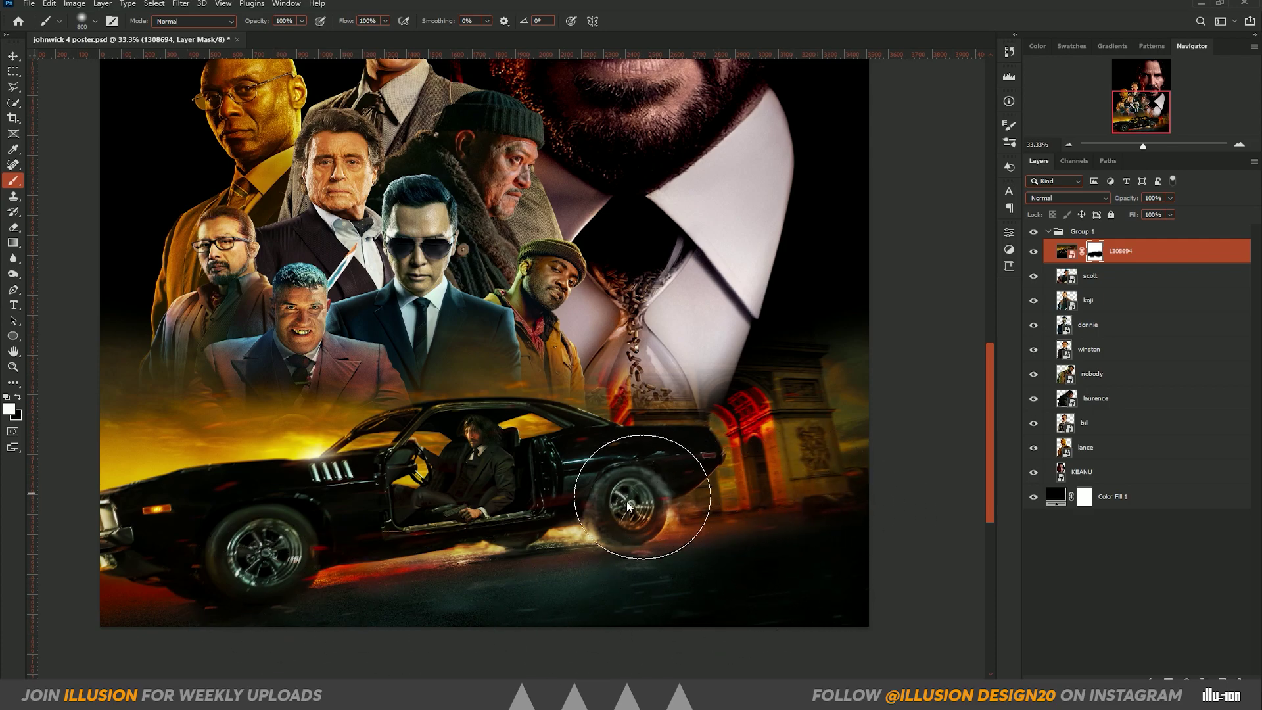
key("x")
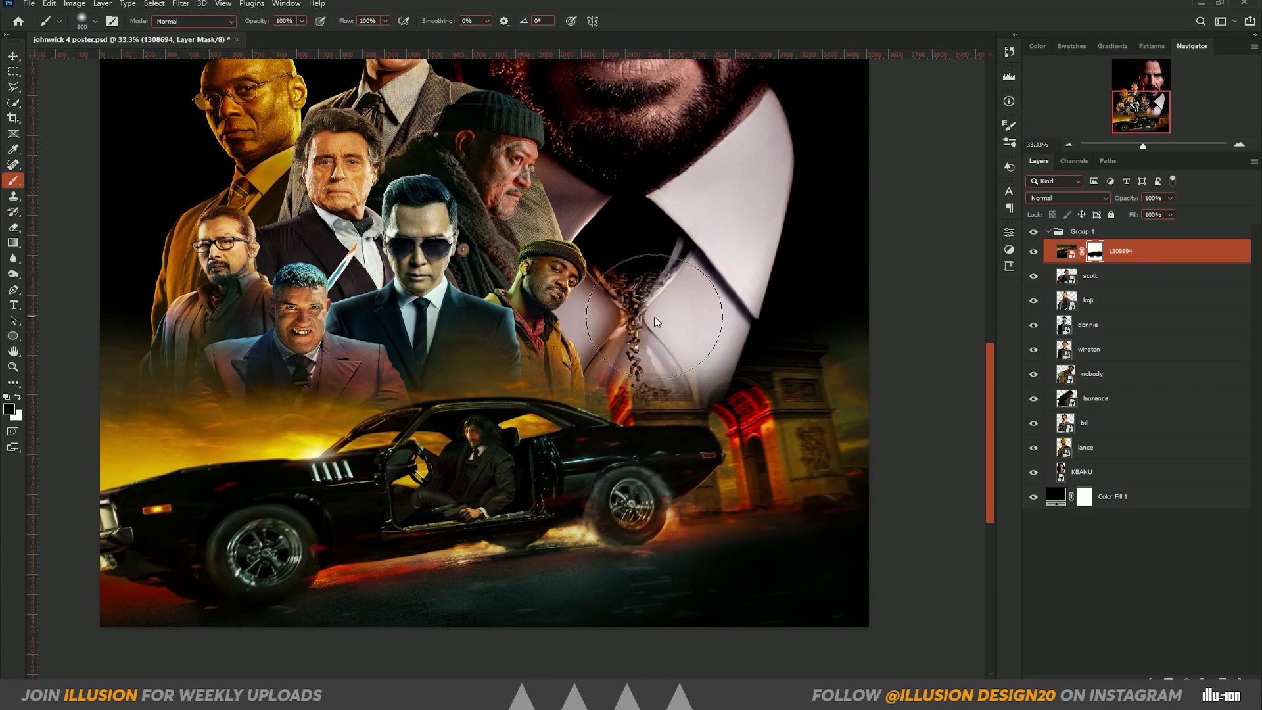
mouse_move(648, 335)
left_mouse_down()
mouse_move(583, 313)
mouse_move(638, 324)
mouse_move(591, 328)
mouse_move(641, 310)
mouse_move(658, 276)
mouse_move(726, 275)
mouse_move(657, 237)
mouse_move(592, 256)
mouse_move(614, 264)
mouse_move(631, 300)
left_mouse_up()
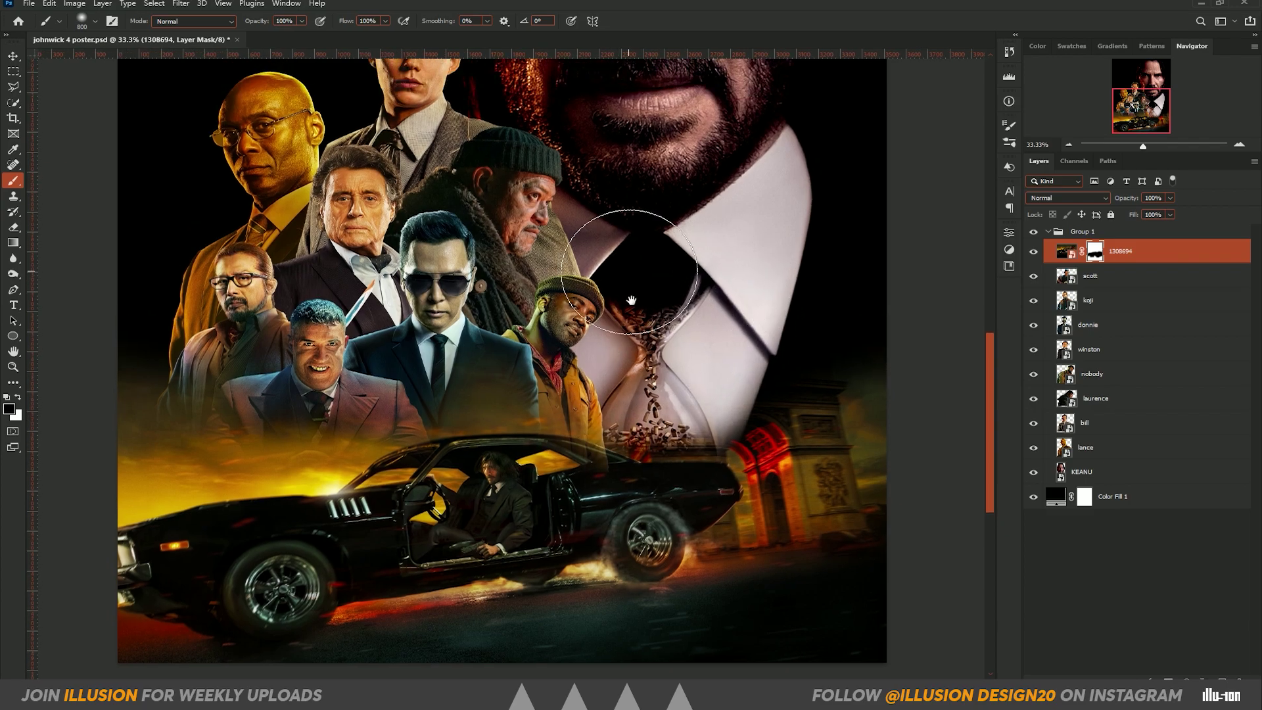
left_click_drag(631, 539, 549, 535)
Paint the car back in and refine the mask edges with a smaller brush
key("x")
left_click_drag(629, 574, 581, 598)
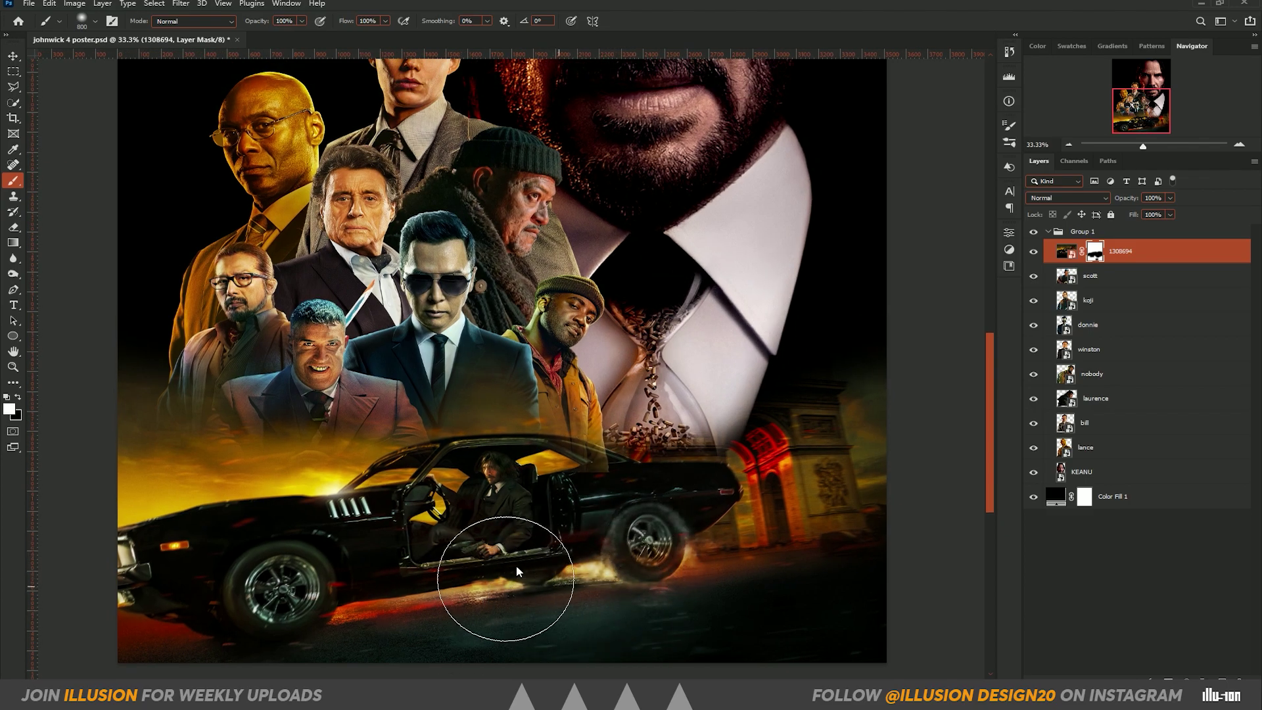
key("ctrl+plus")
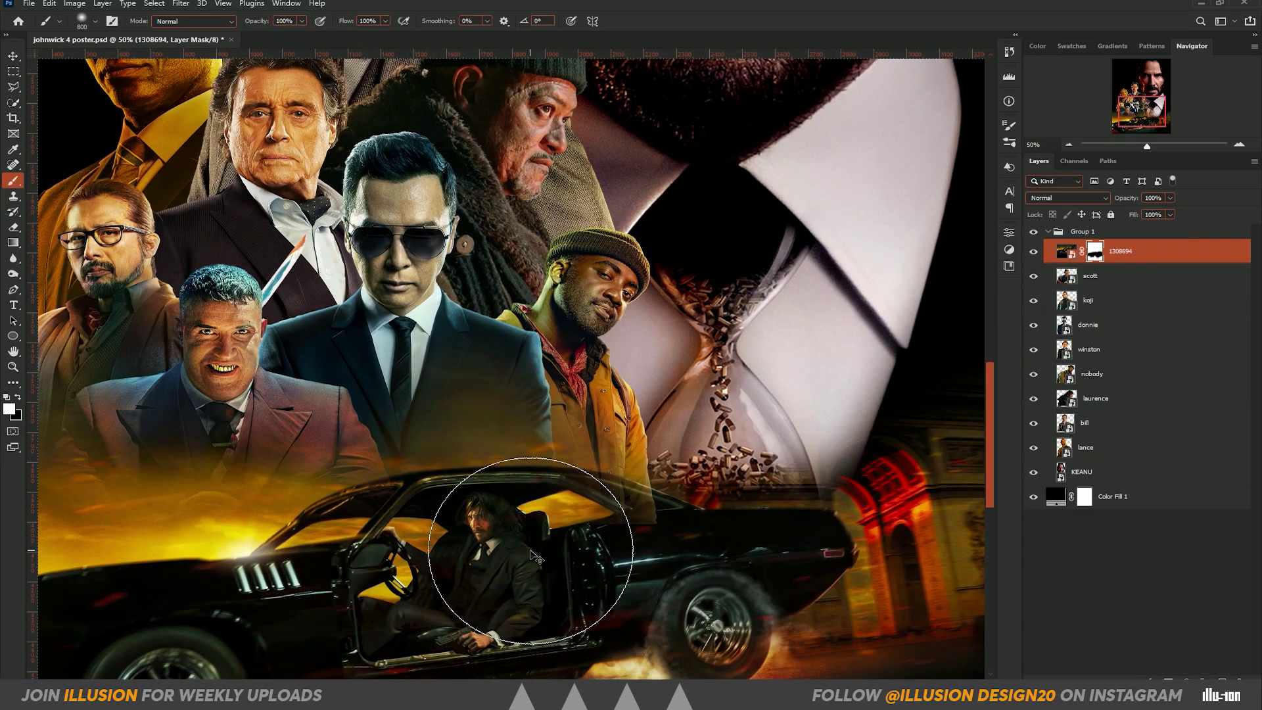
key("bracketleft")
key("bracketleft")
key("bracketleft")
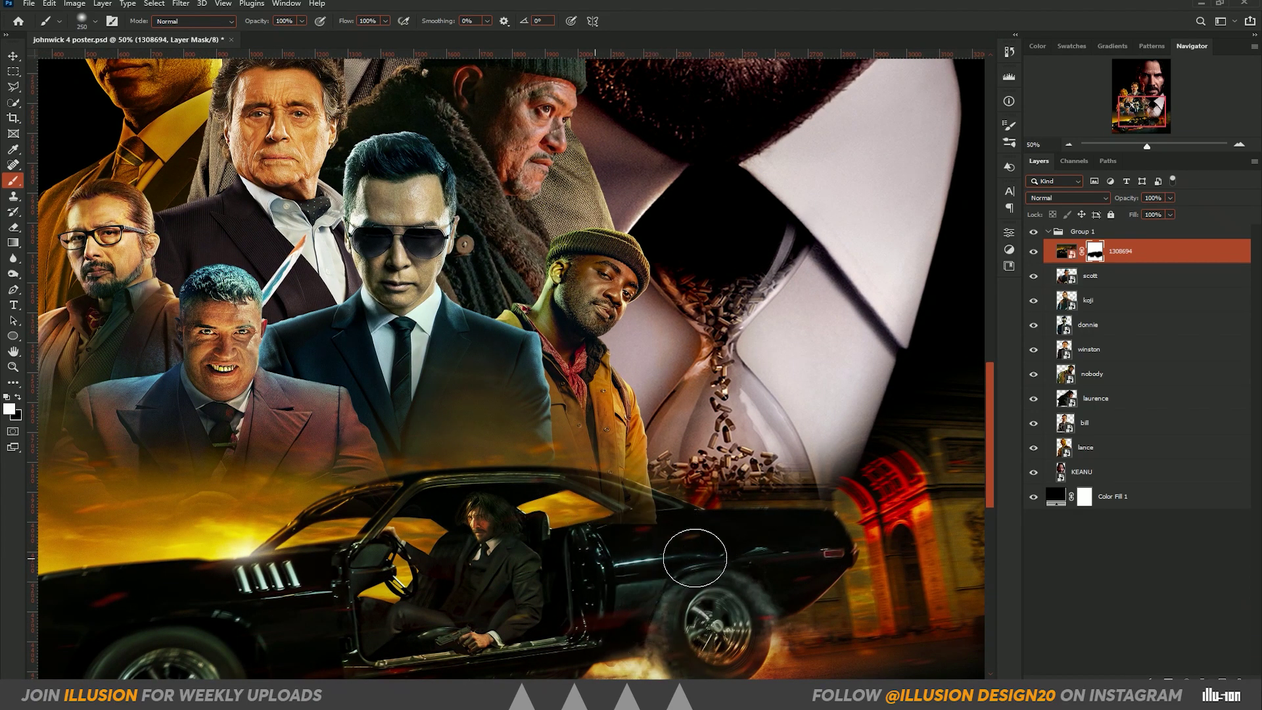
key("bracketleft")
key("bracketleft")
key("bracketleft")
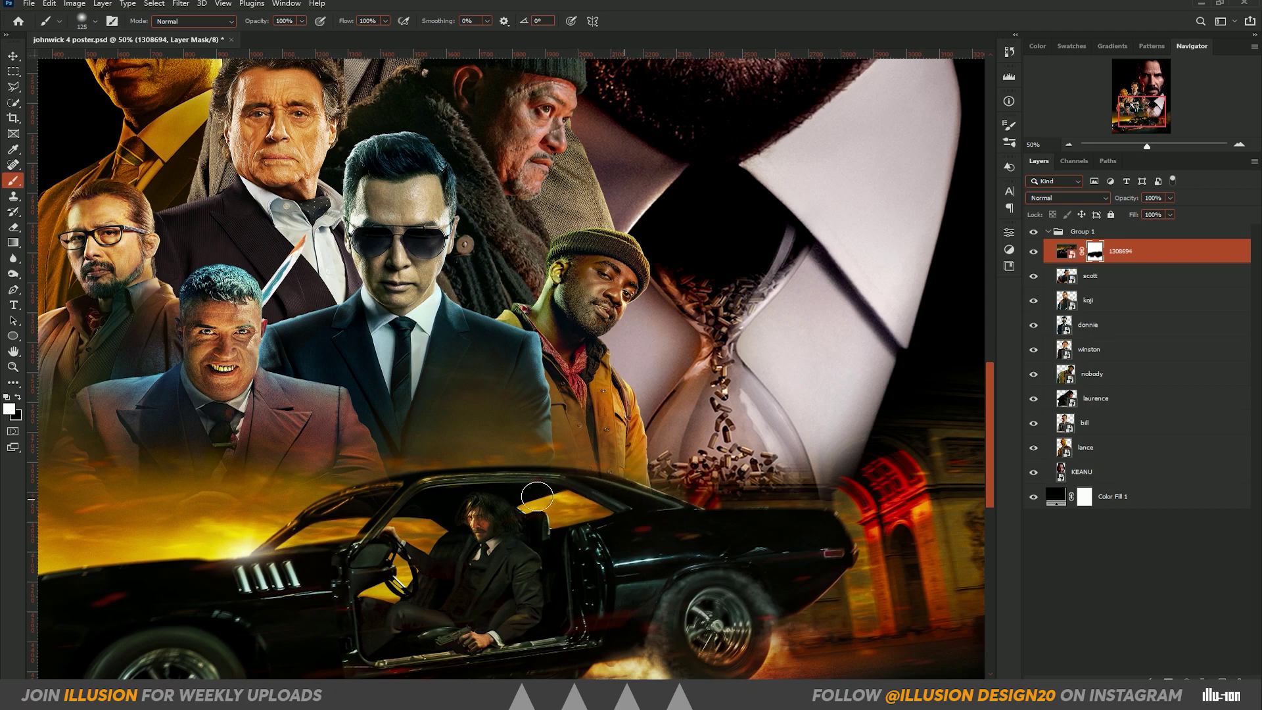
key("bracketright")
Fit the poster on screen and select the scott cast layer beneath the car image
key("ctrl+0")
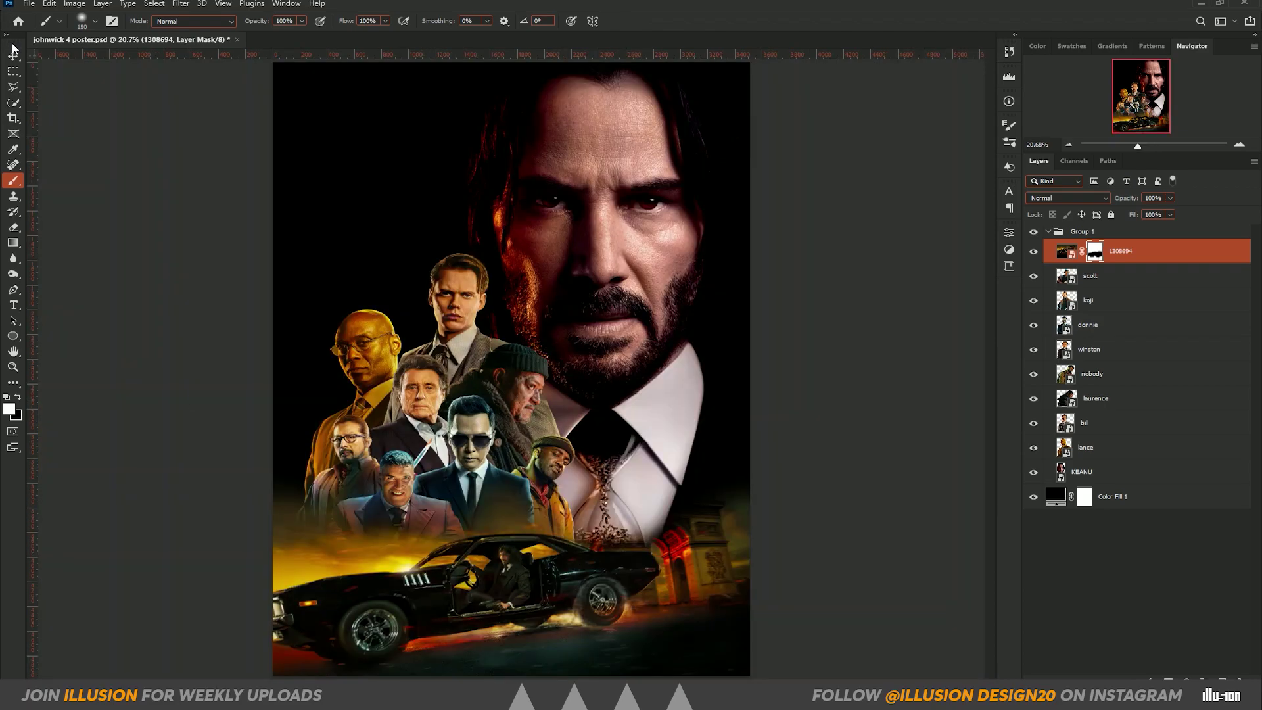
left_click(13, 51)
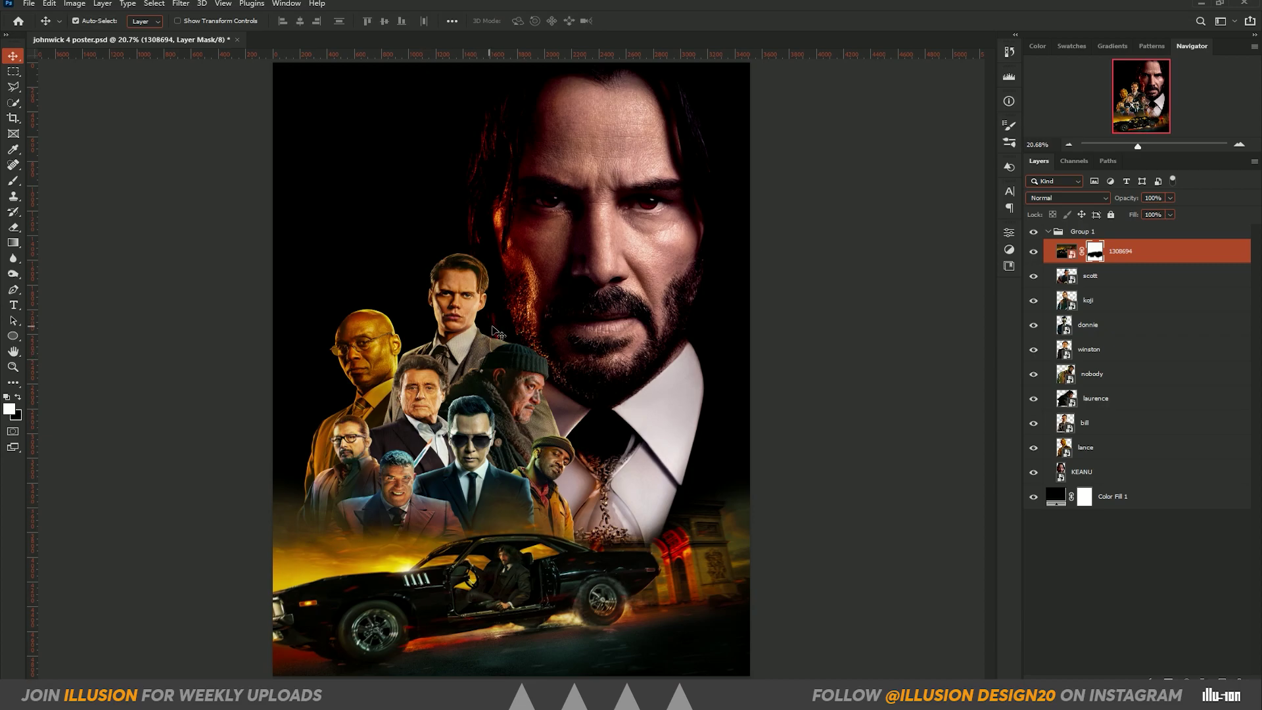
left_click(398, 483)
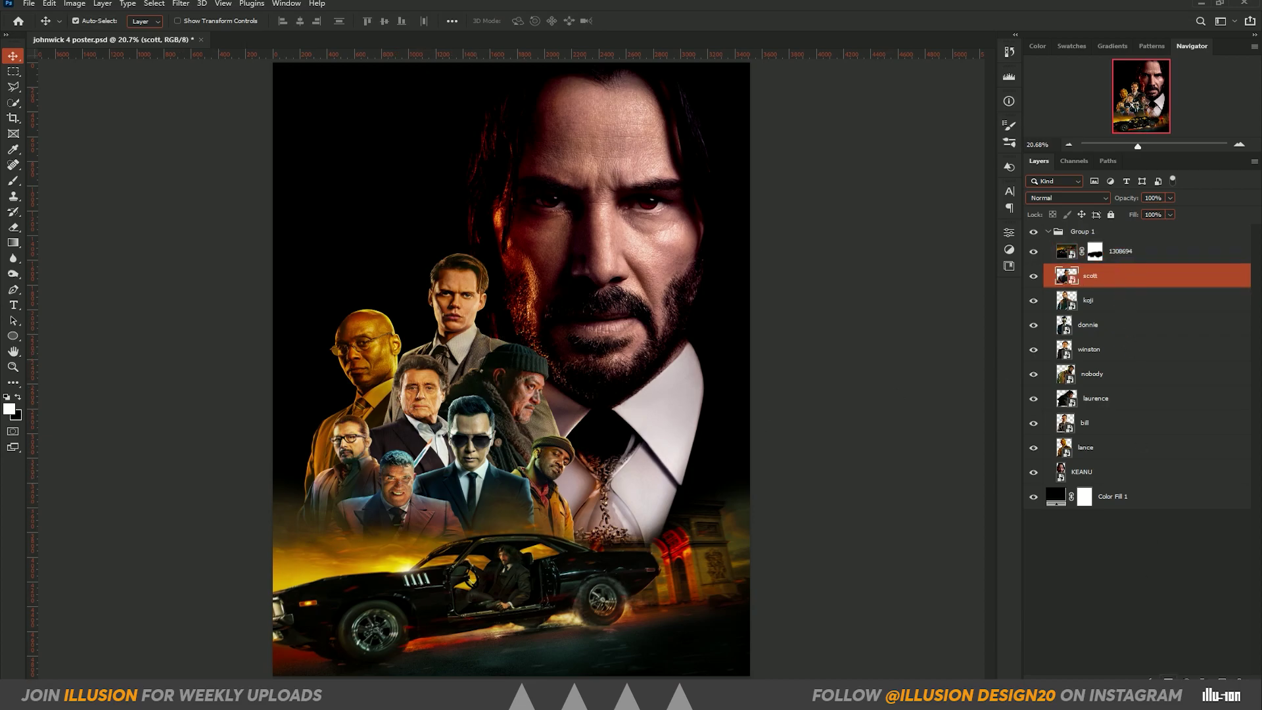
left_click(1187, 680)
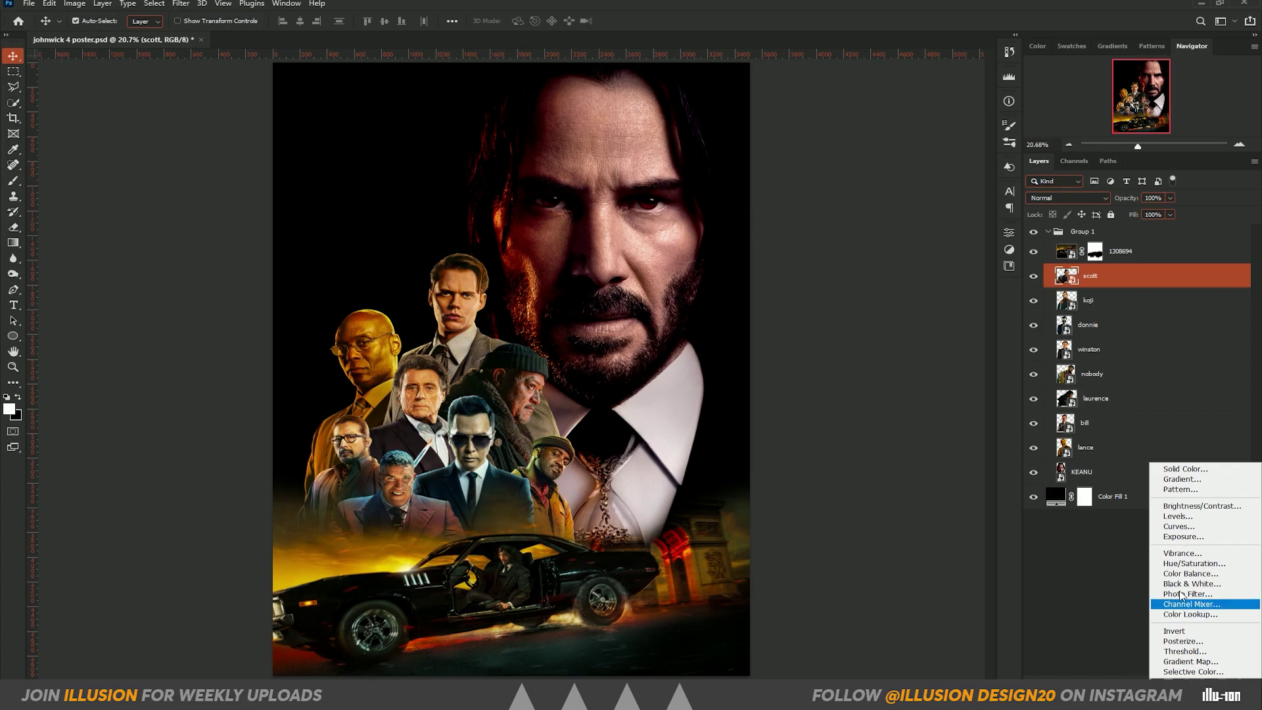
Add a clipped Hue/Saturation adjustment with Cyans saturation and lightness at -100
left_click(1165, 567)
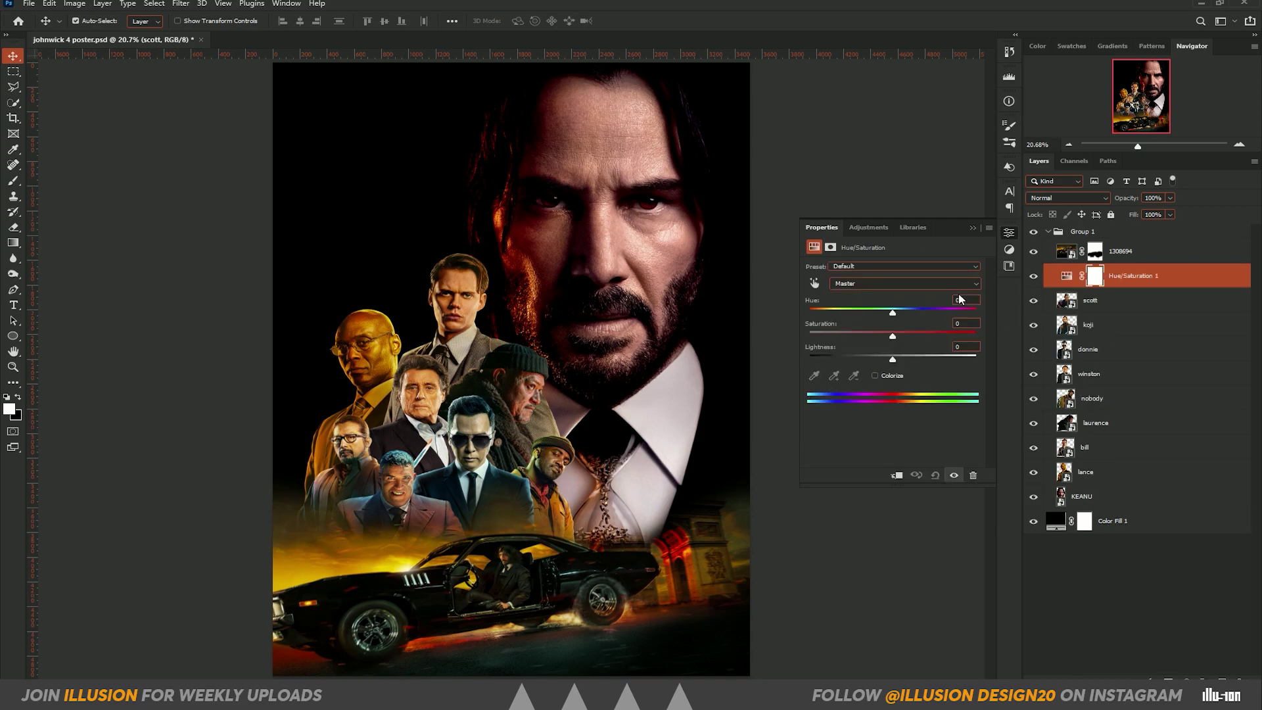
left_click(897, 478)
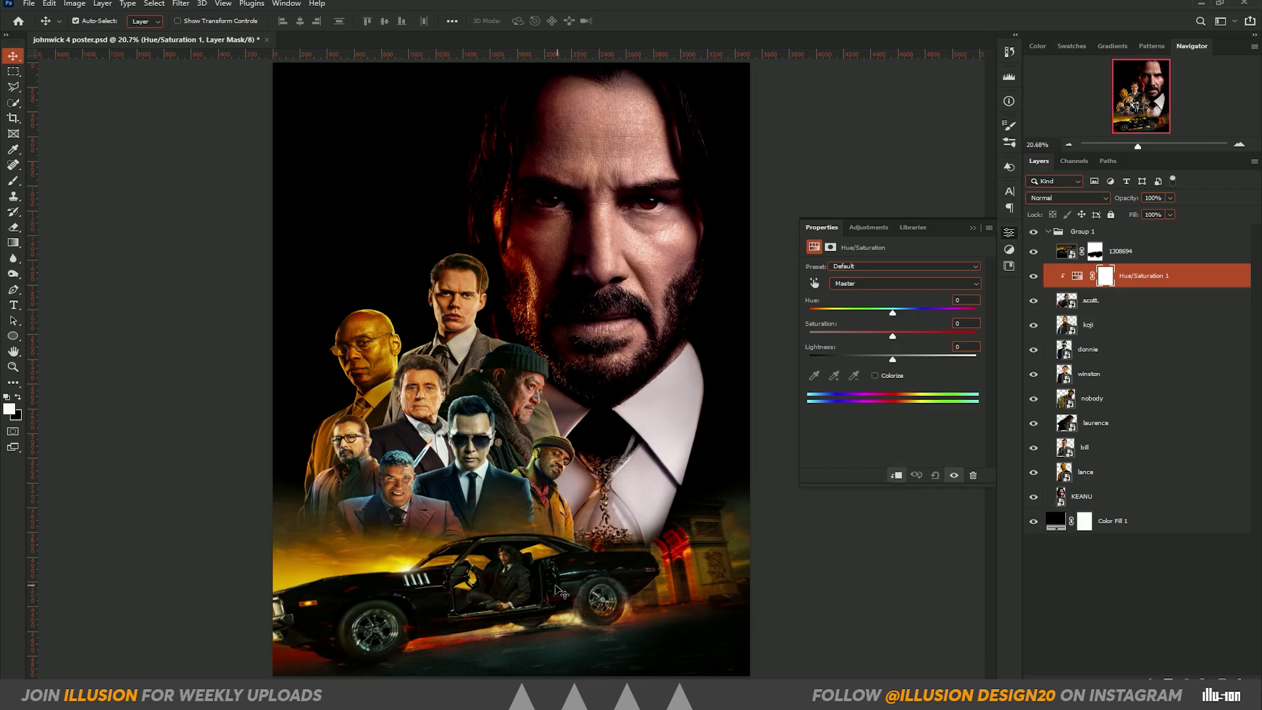
key("ctrl+plus")
key("ctrl+plus")
key("ctrl+plus")
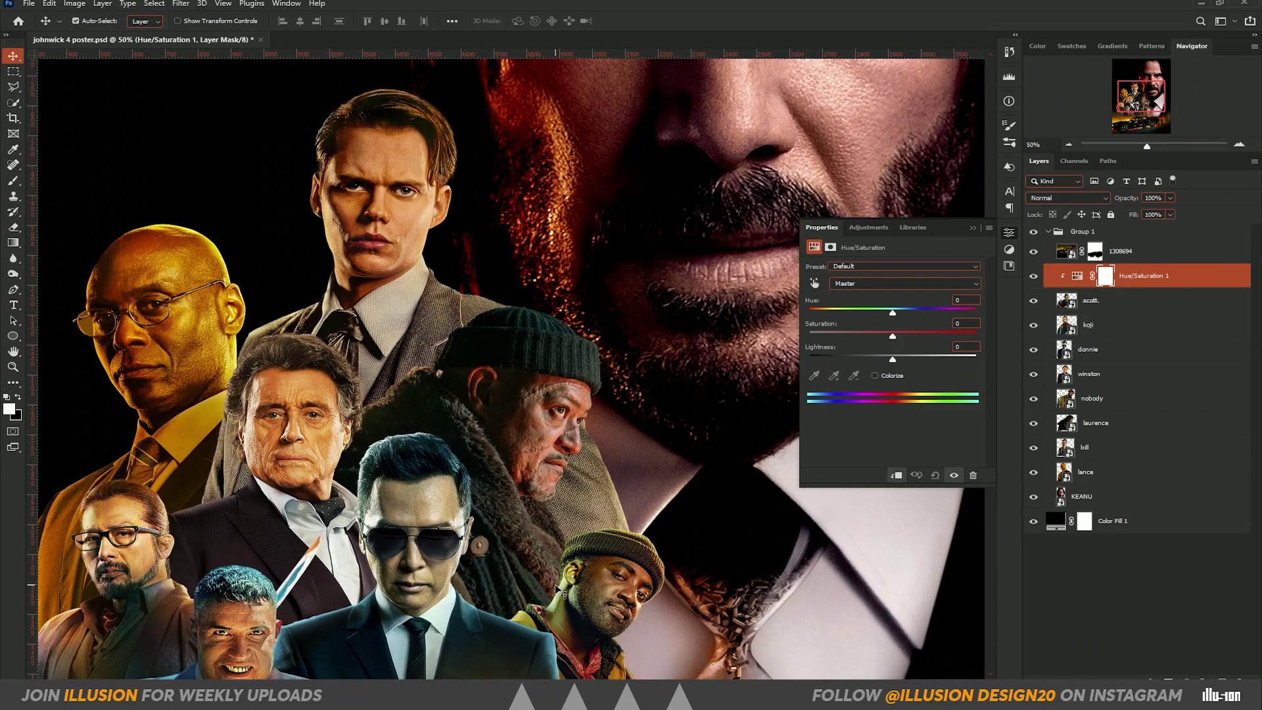
left_click_drag(342, 517, 770, 378)
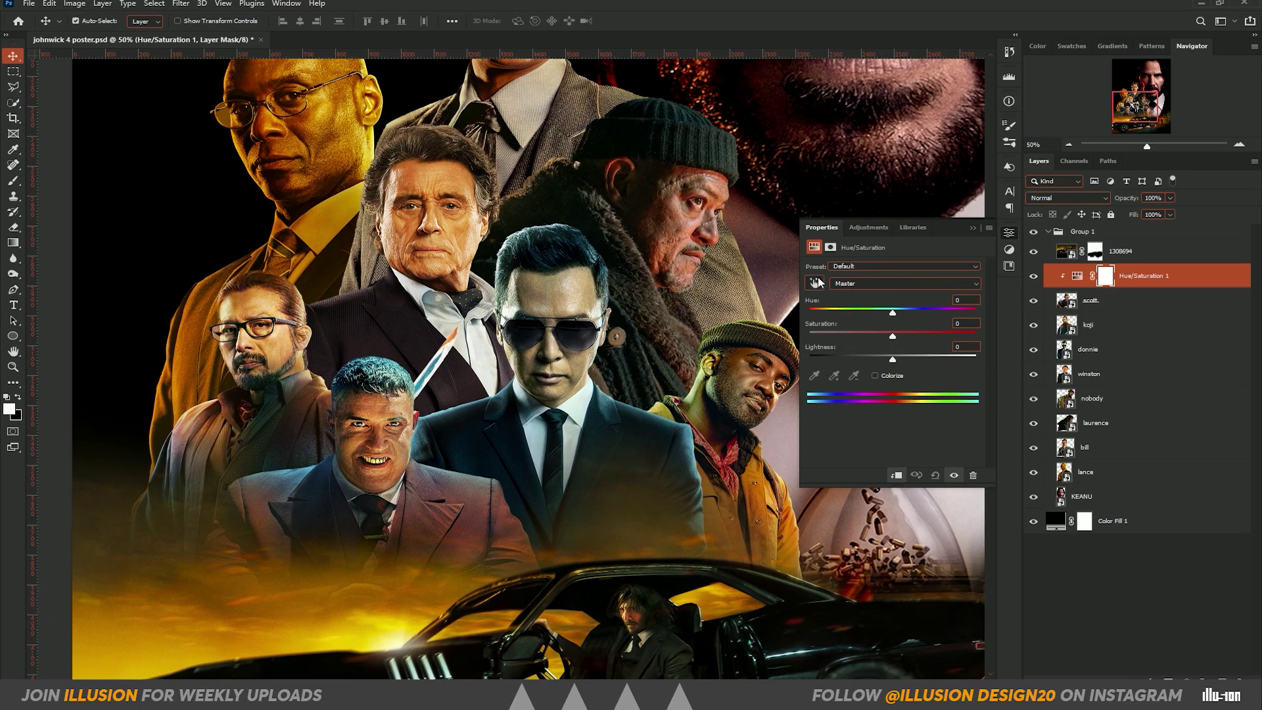
left_click(815, 283)
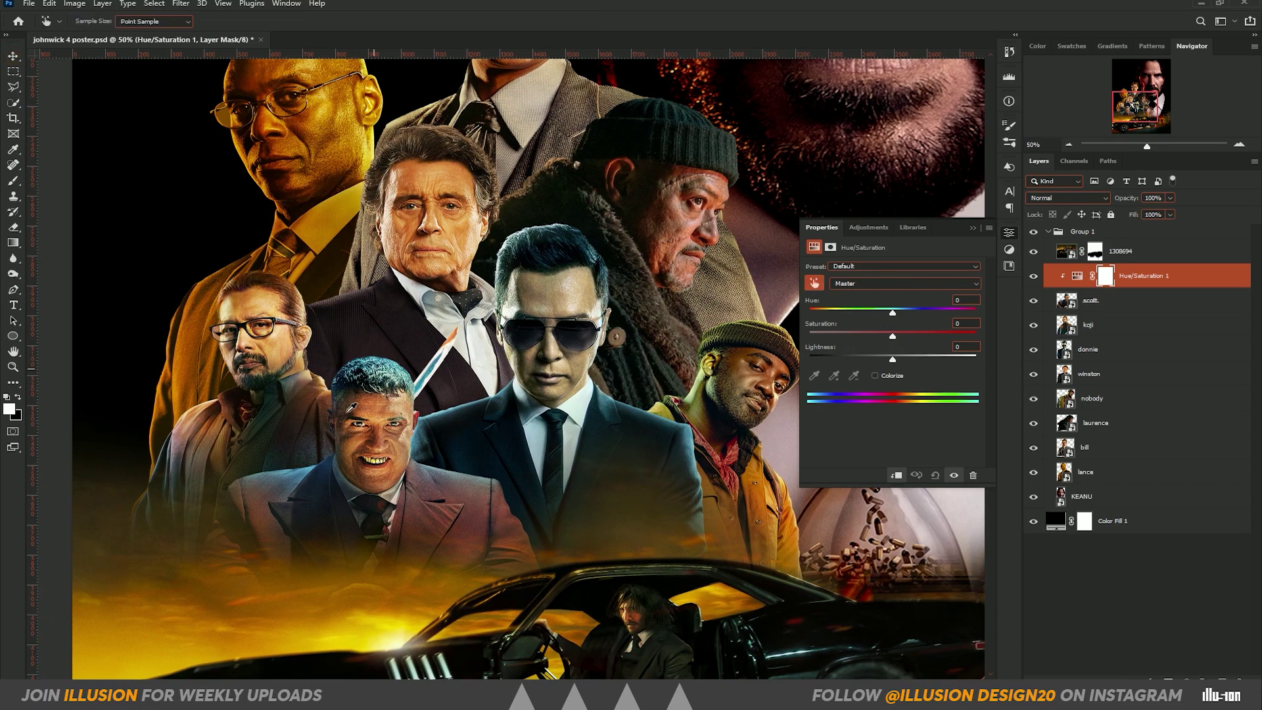
left_click(309, 467)
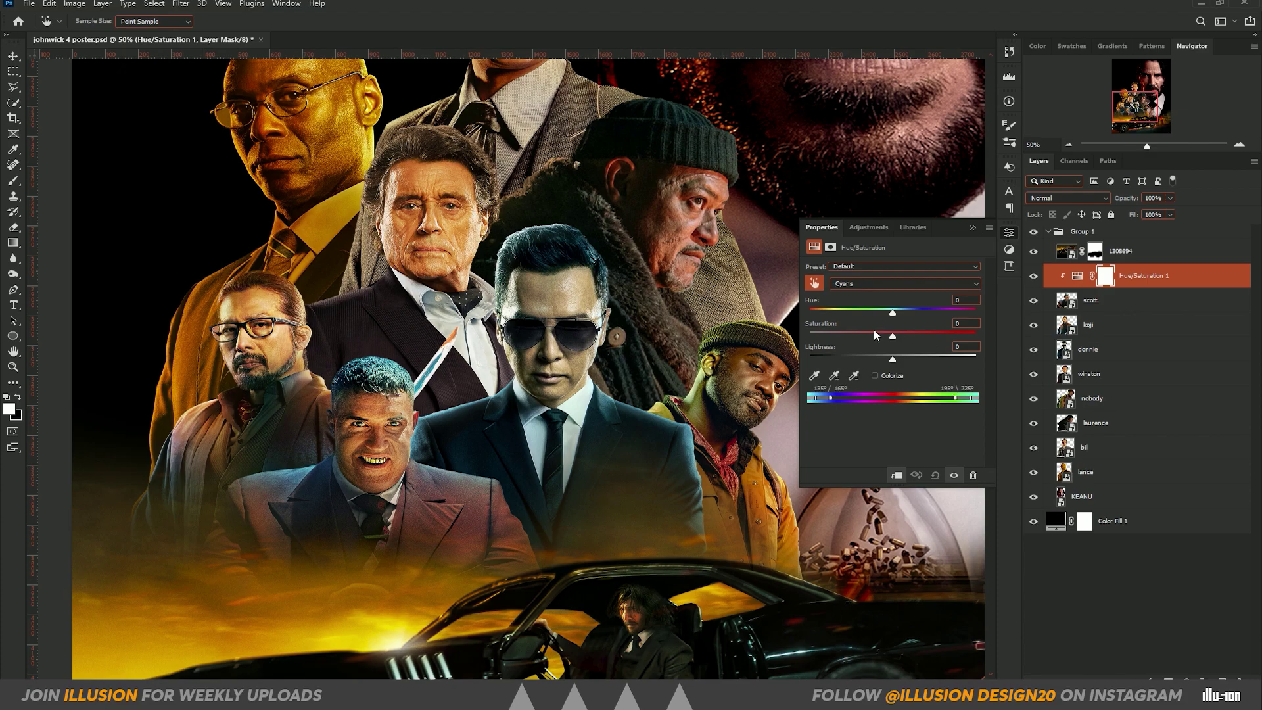
left_click_drag(892, 337, 825, 337)
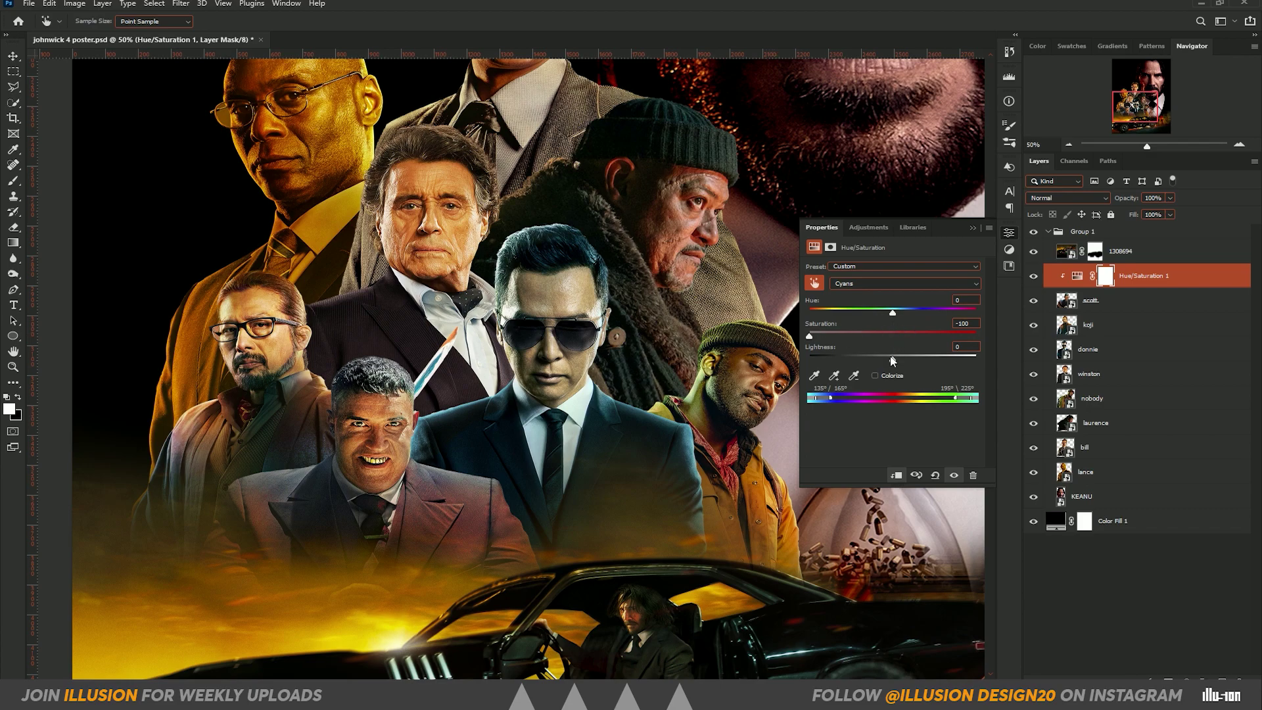
left_click_drag(893, 357, 776, 371)
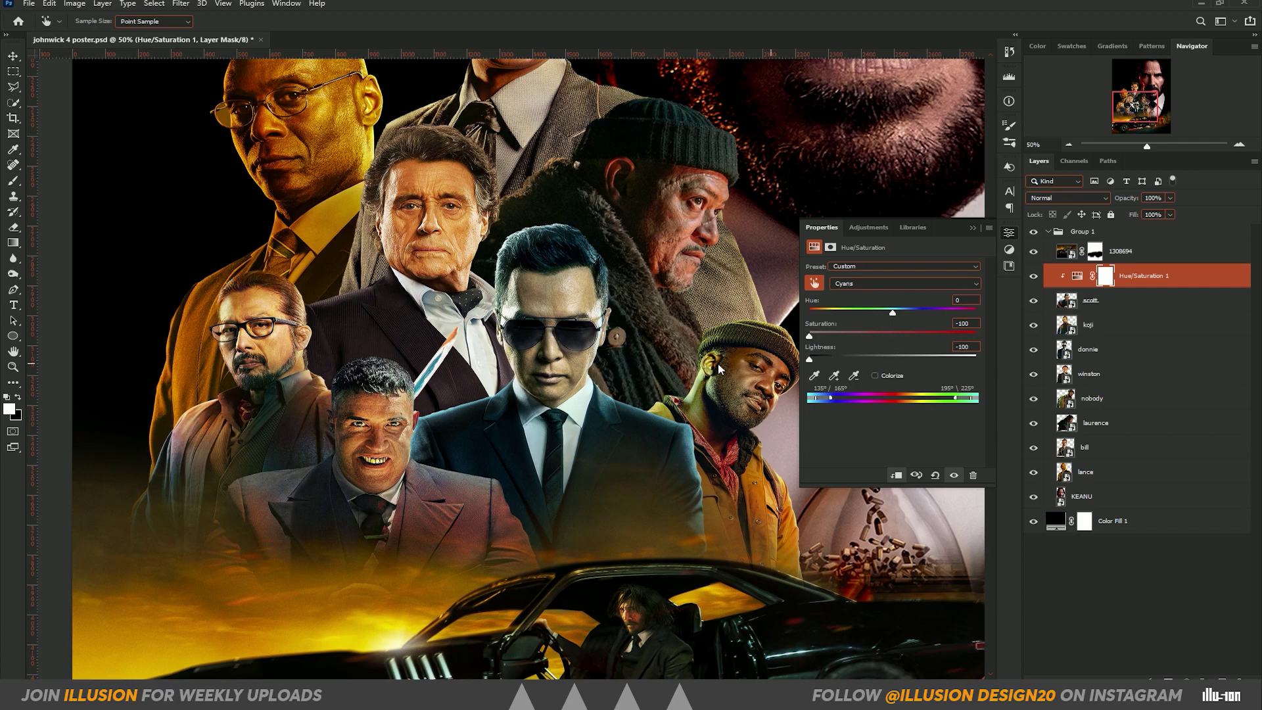
Rename the Hue/Saturation layer to 'desaturate blue'
left_click(973, 228)
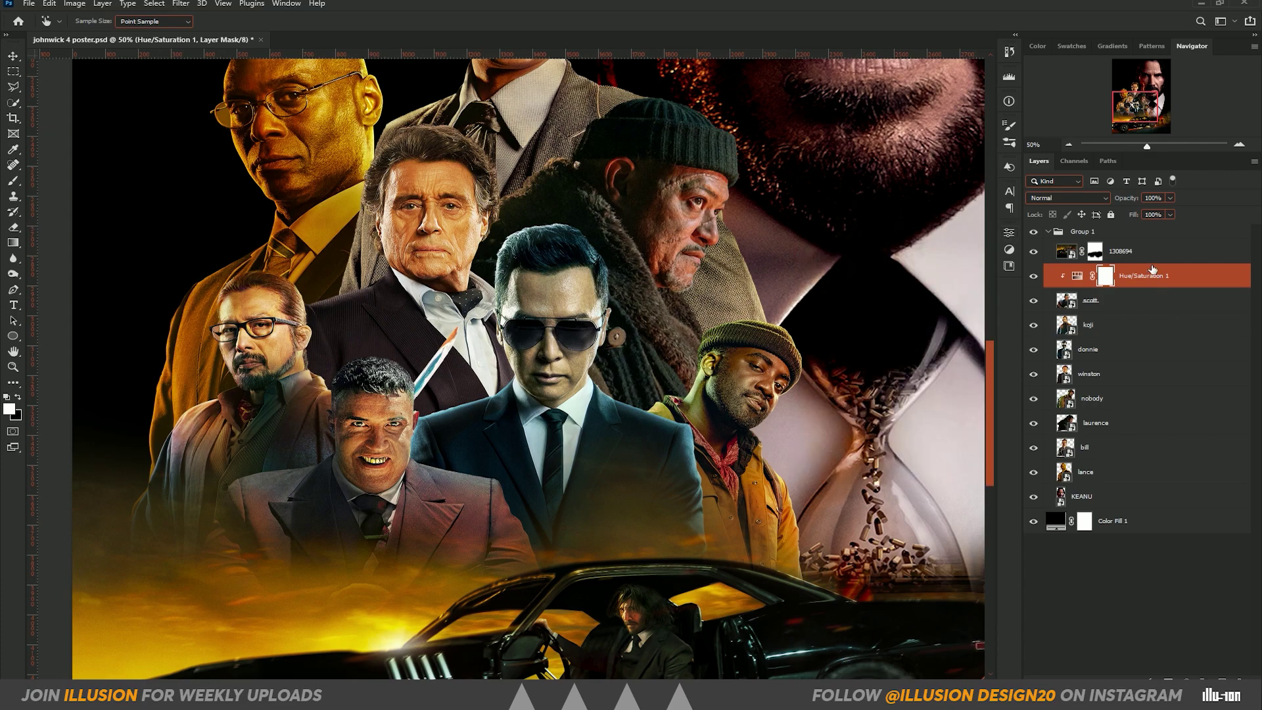
double_click(1148, 275)
type("desa")
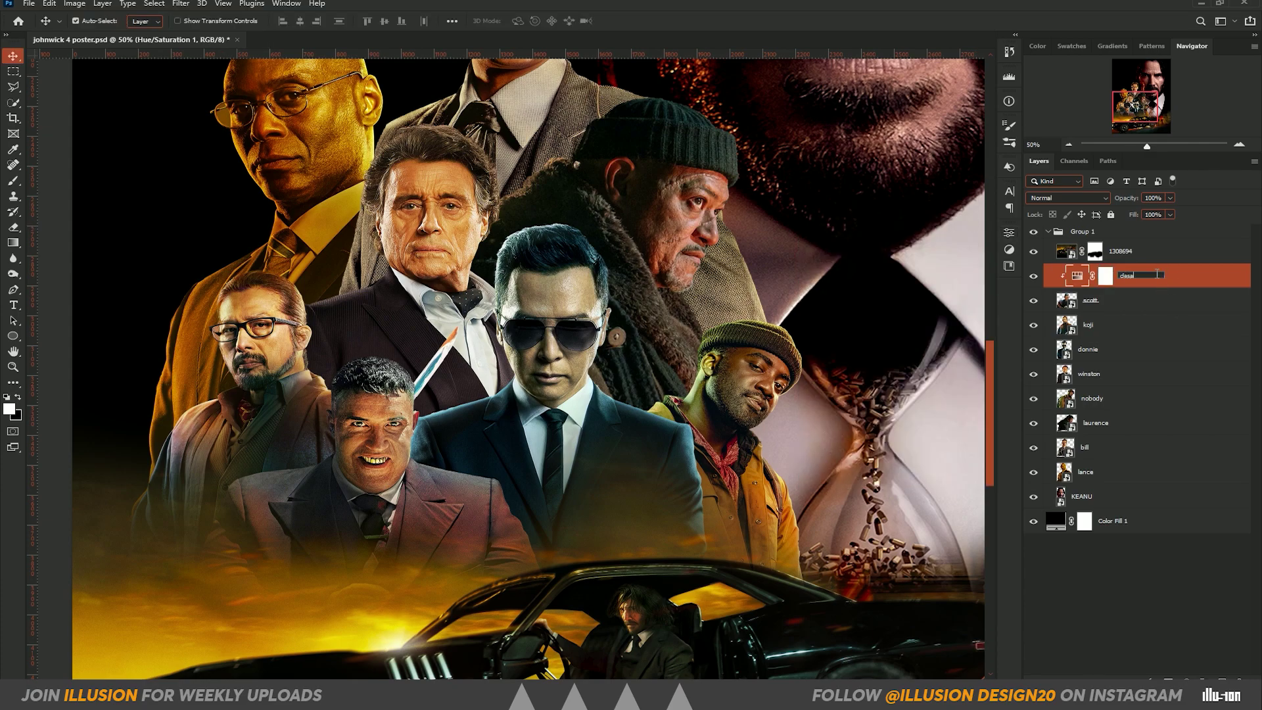
type("turate blu")
key("Return")
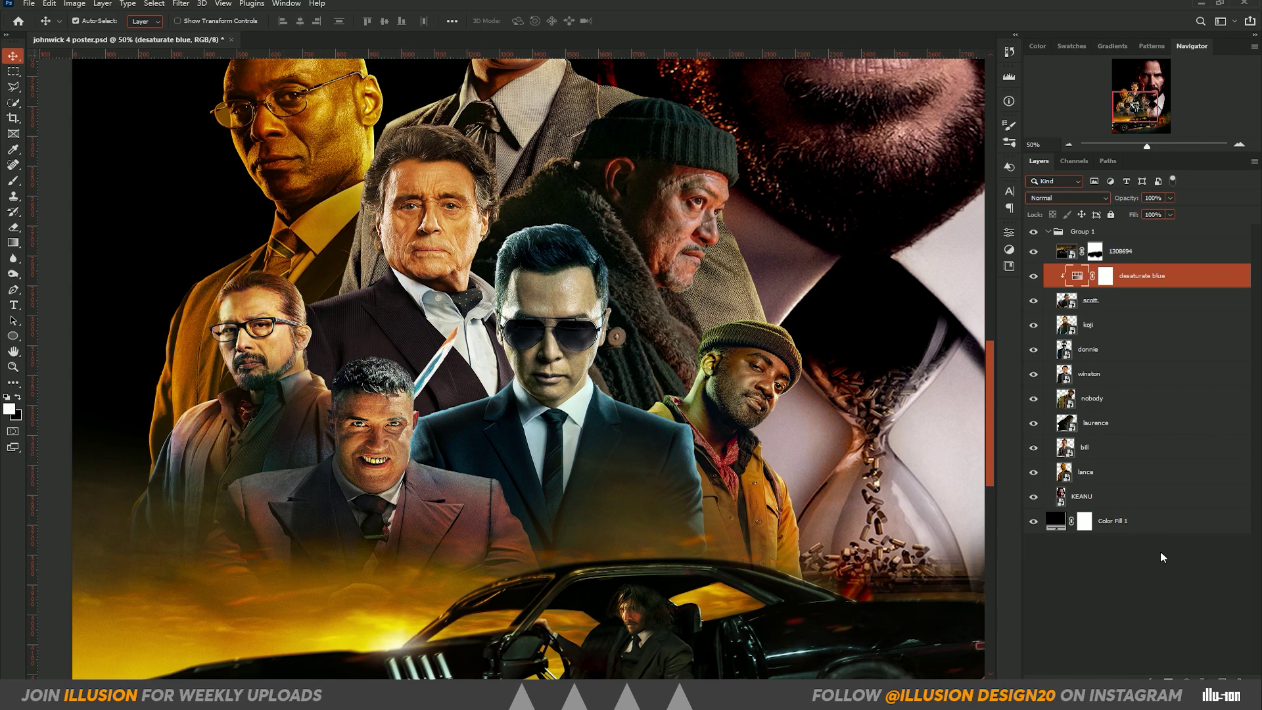
Add a clipped Color Balance adjustment pushing the midtones toward red and yellow
right_click(1150, 658)
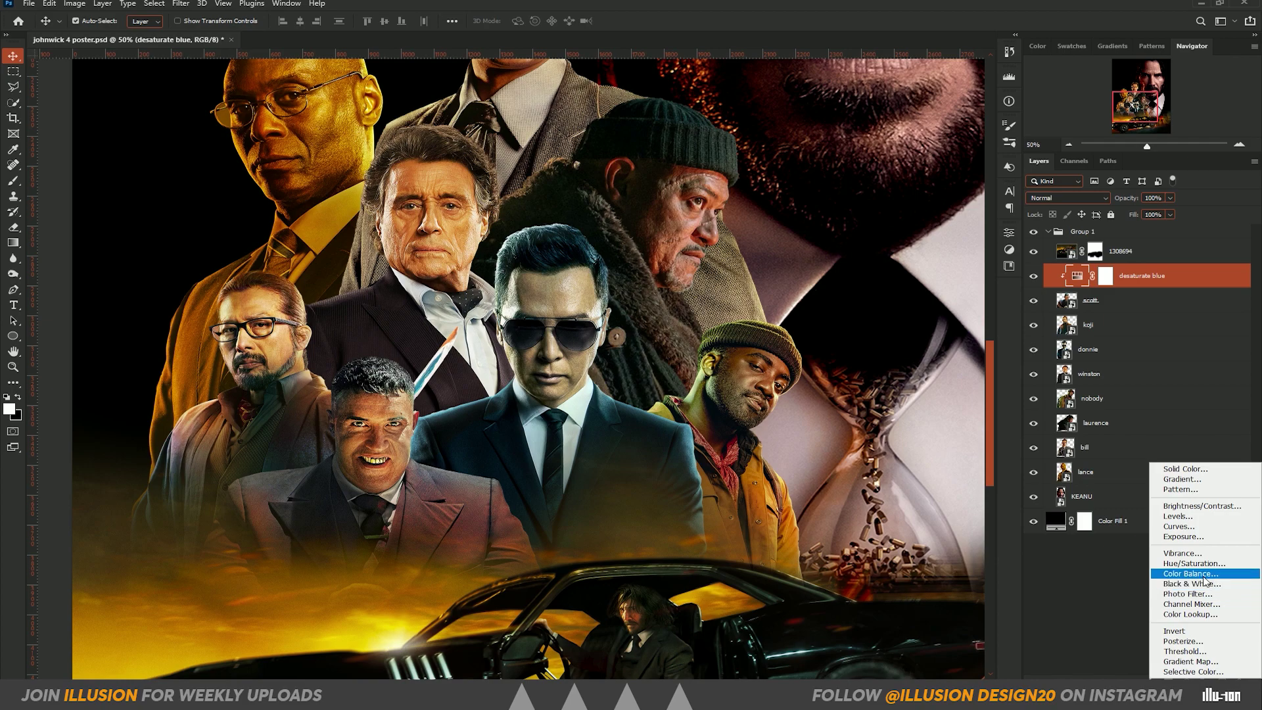
left_click(1183, 578)
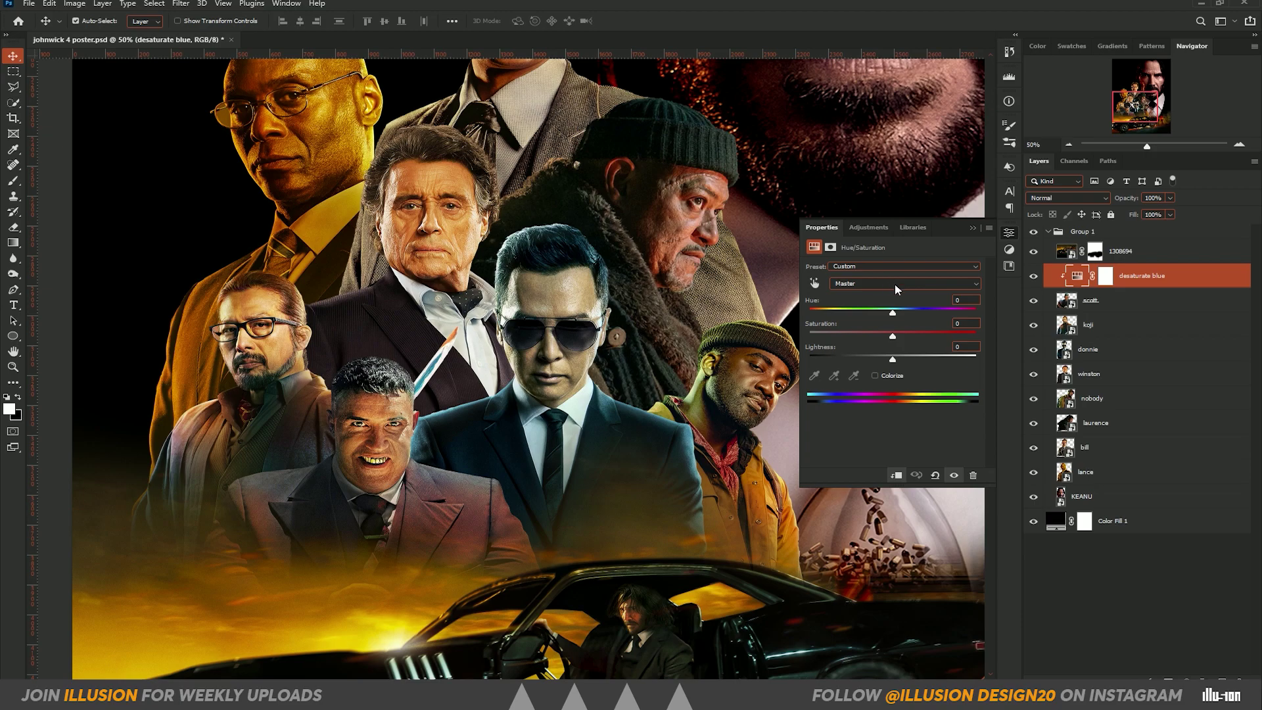
key("ctrl+b")
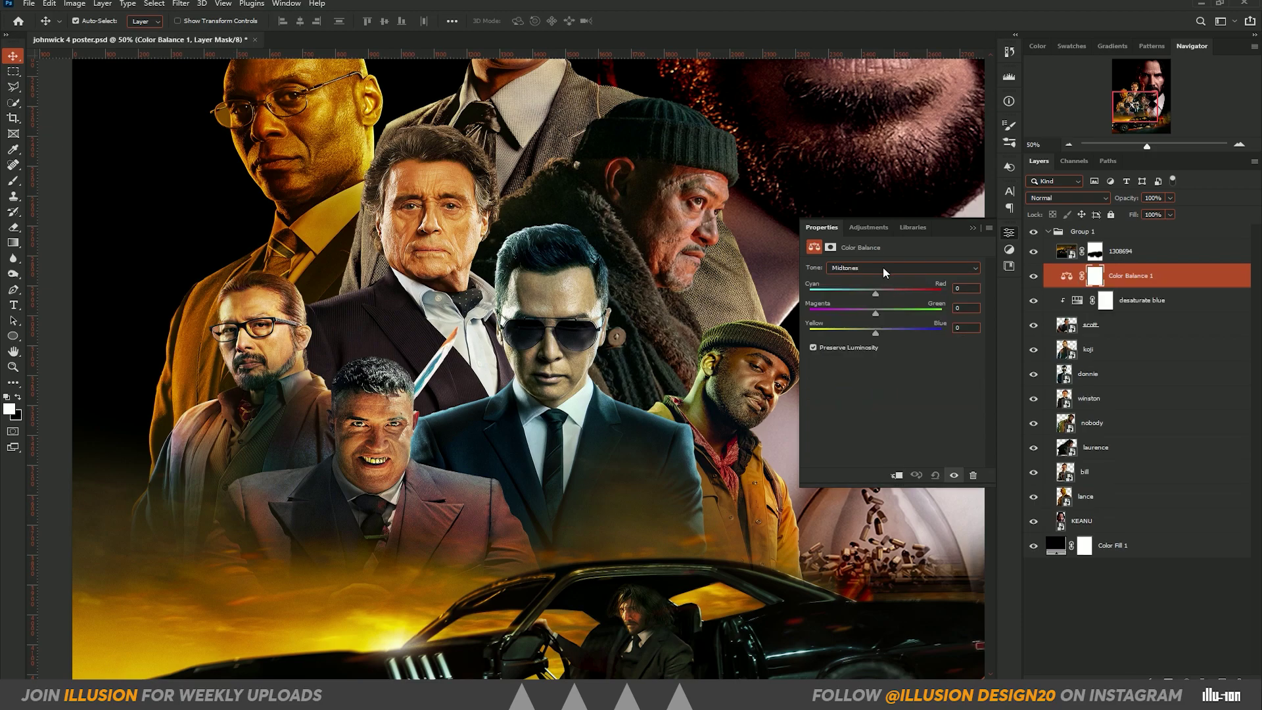
left_click_drag(876, 294, 894, 300)
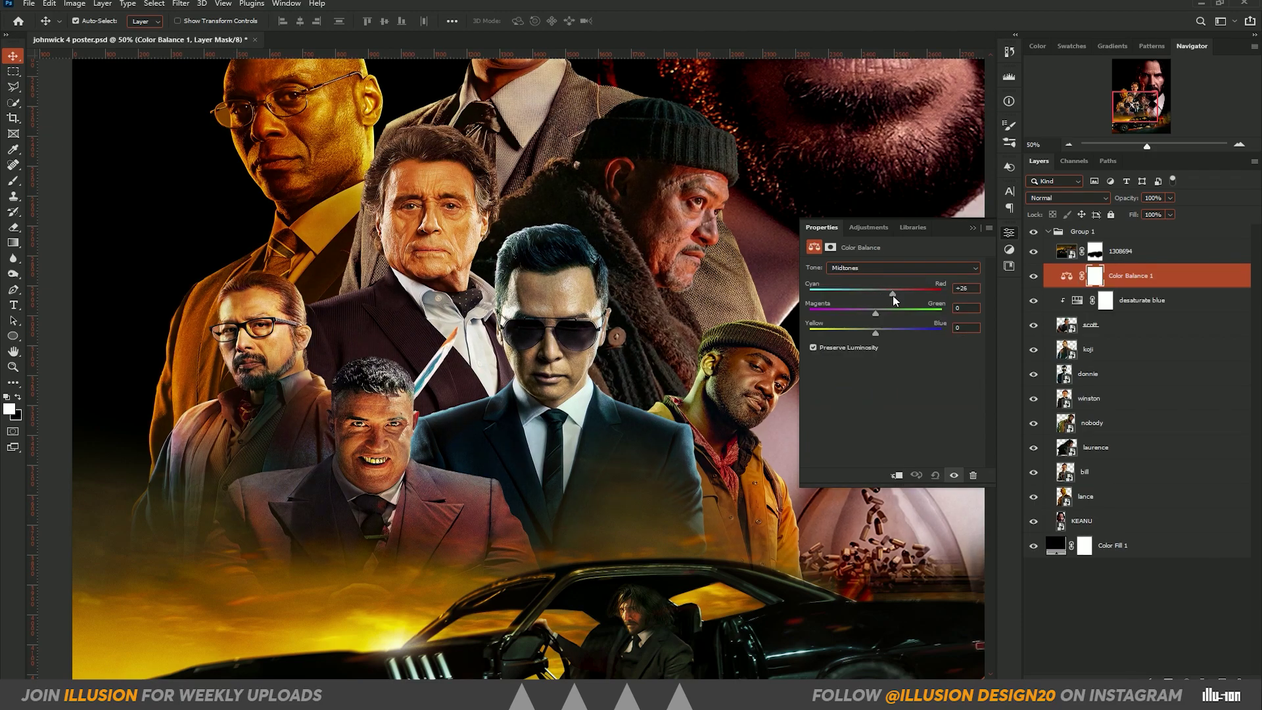
left_click(897, 476)
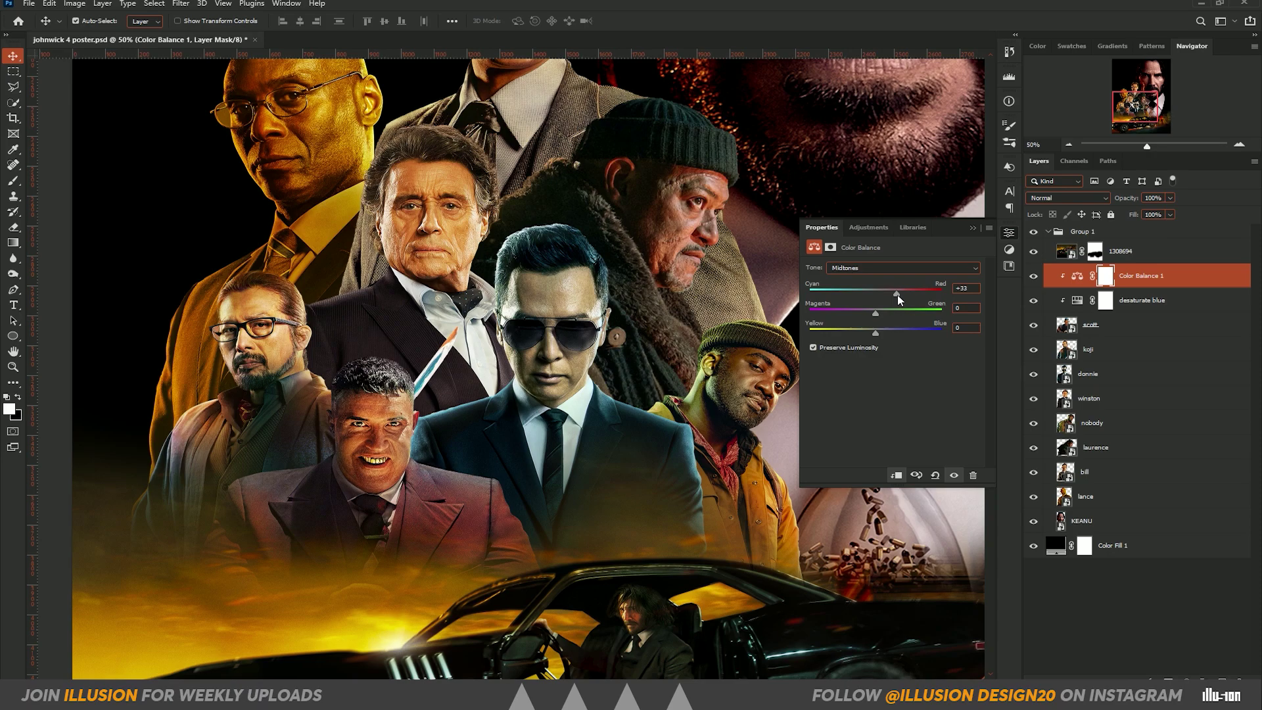
left_click_drag(873, 337, 856, 341)
left_click(972, 227)
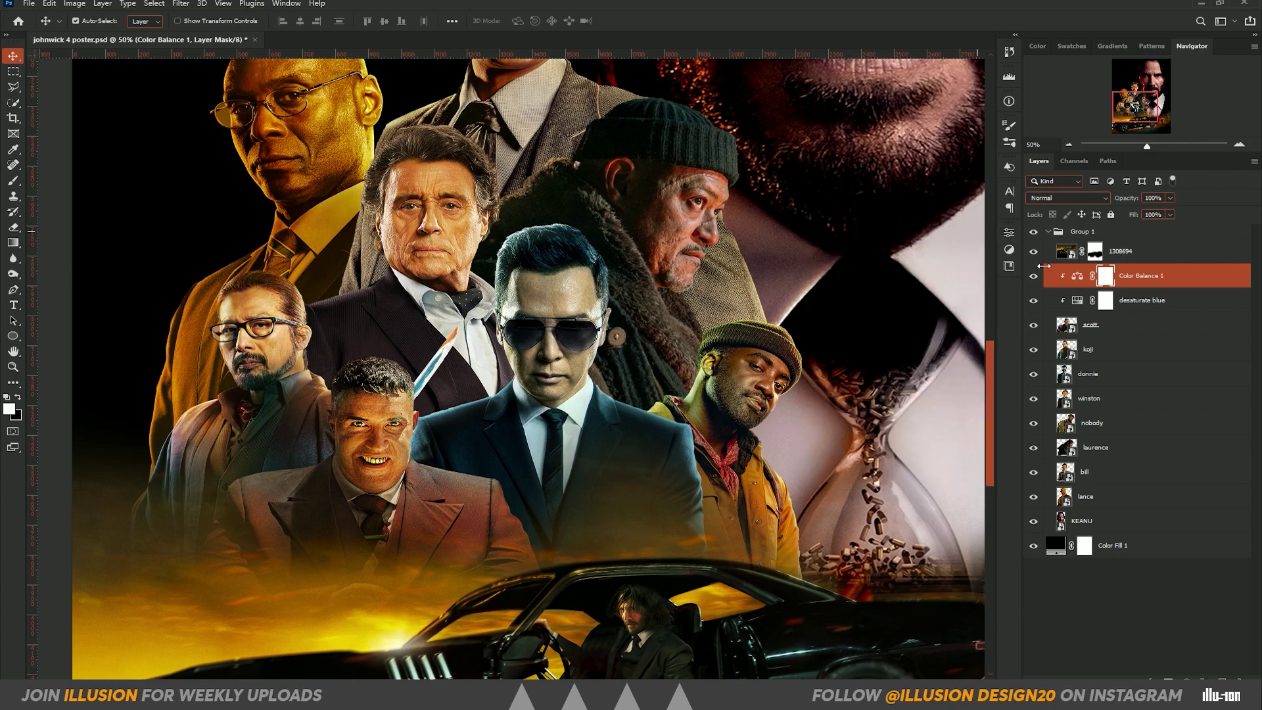
Select the Color Balance 1 layer and fit the whole poster on screen
left_click(1131, 277)
left_click(1140, 600)
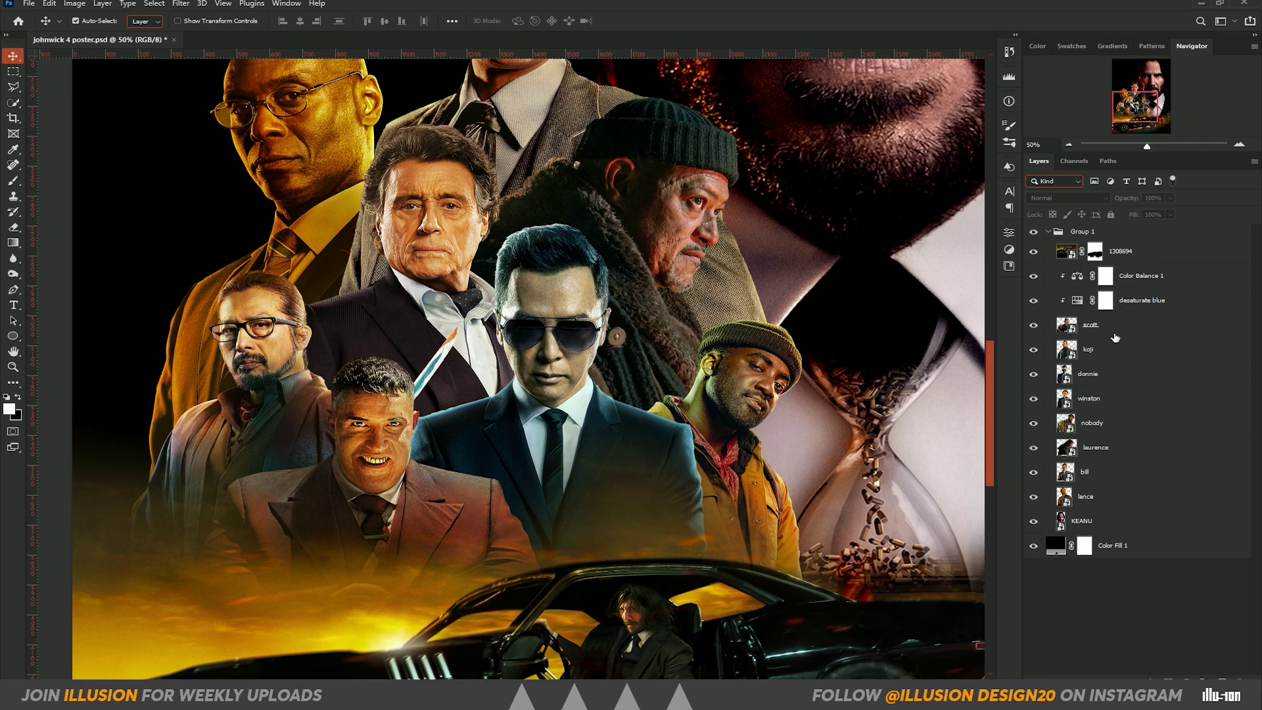
left_click(1137, 276)
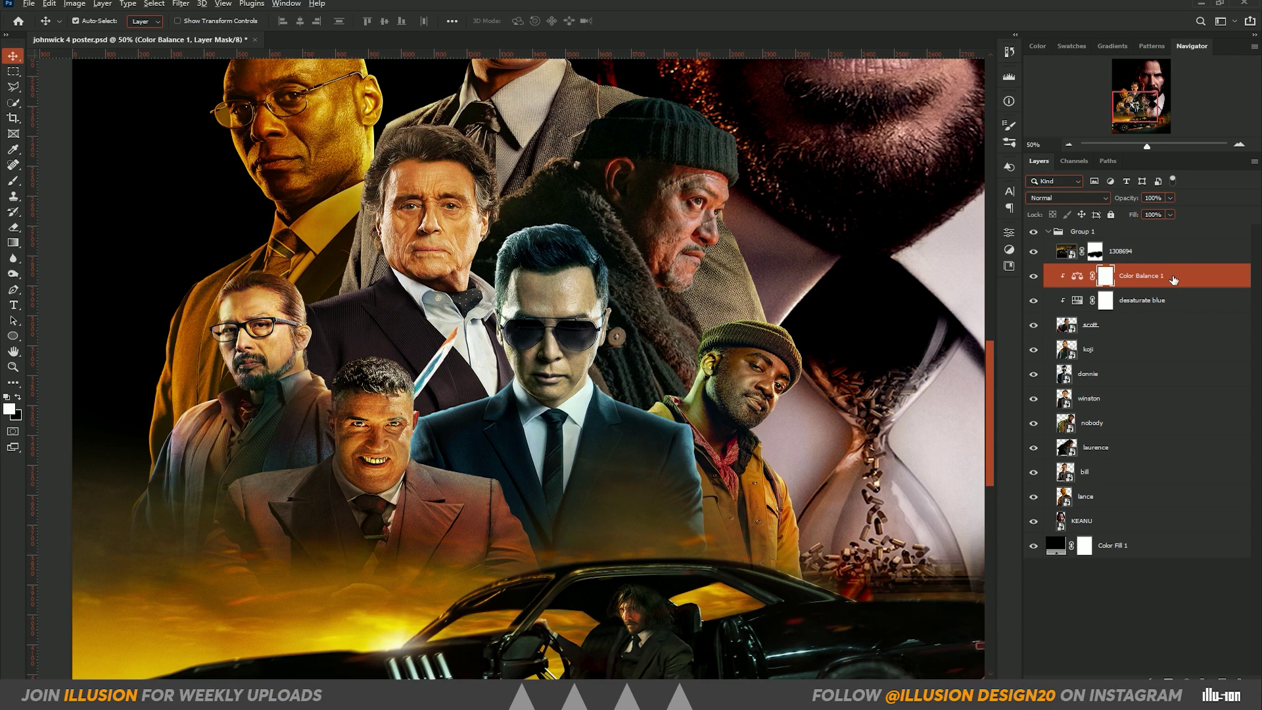
key("ctrl+0")
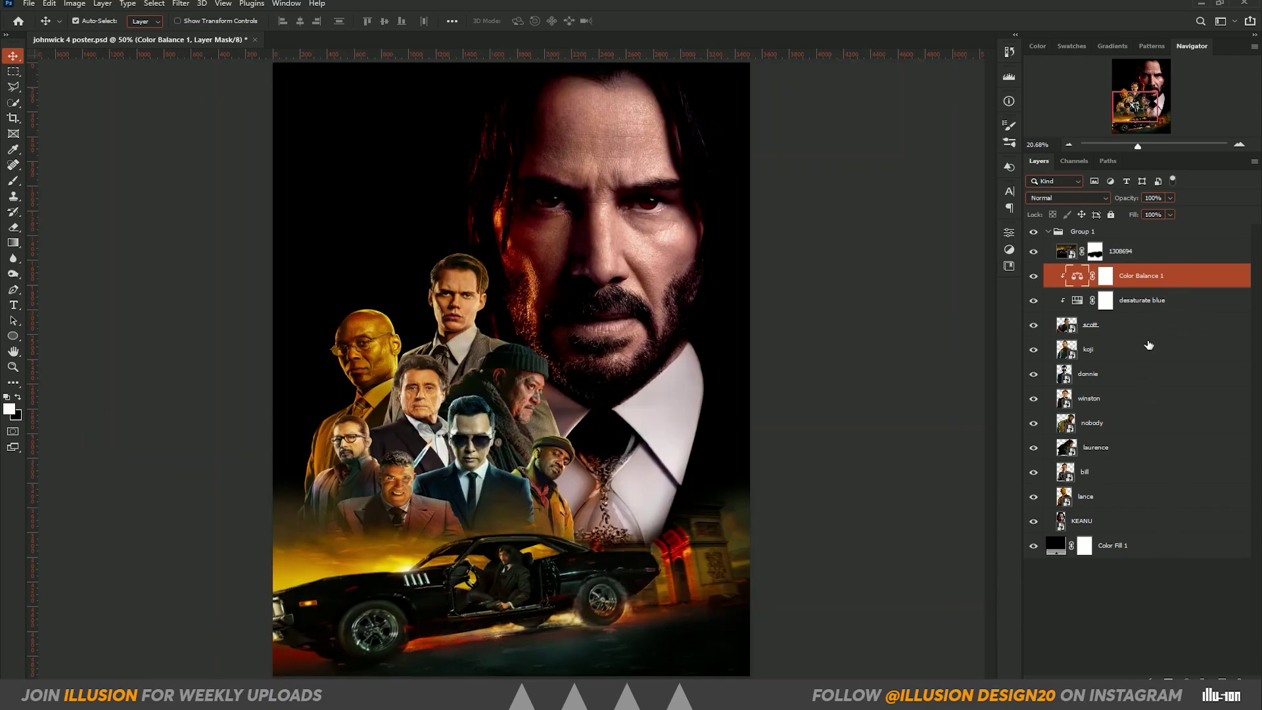
Duplicate Color Balance 1 below scott and clip the copy onto the koji layer
double_click(1180, 284)
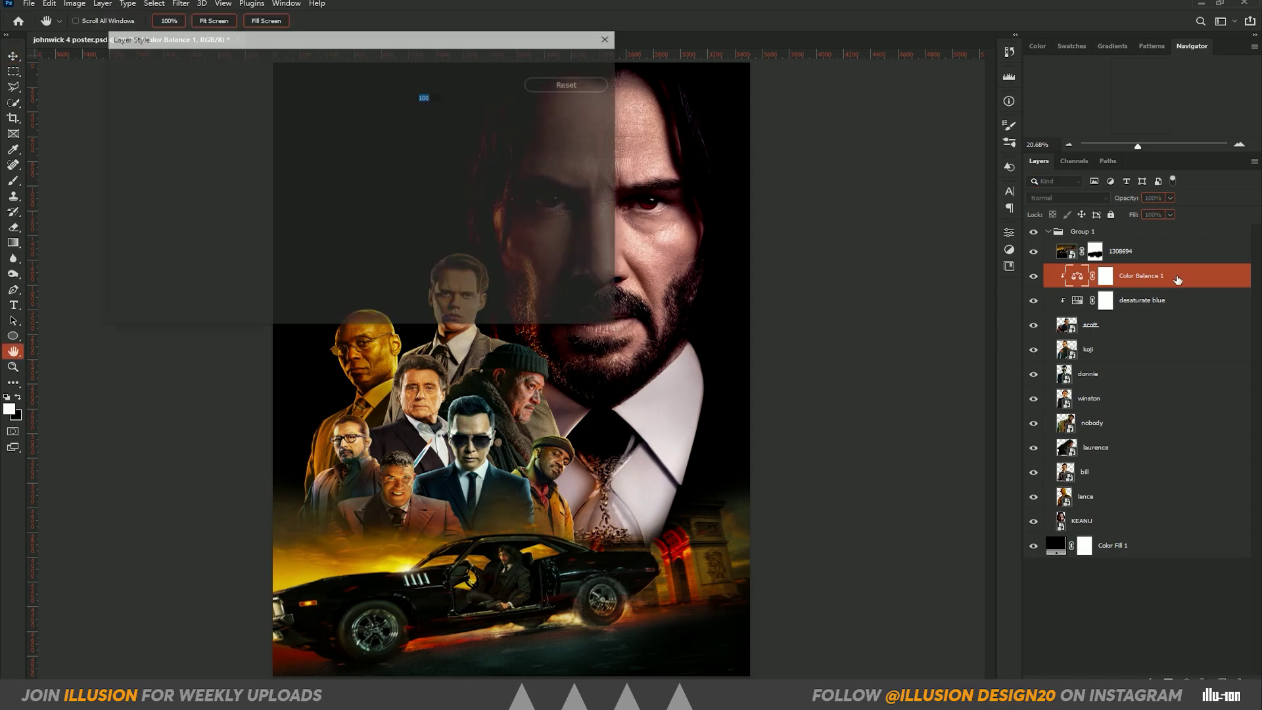
left_click(604, 84)
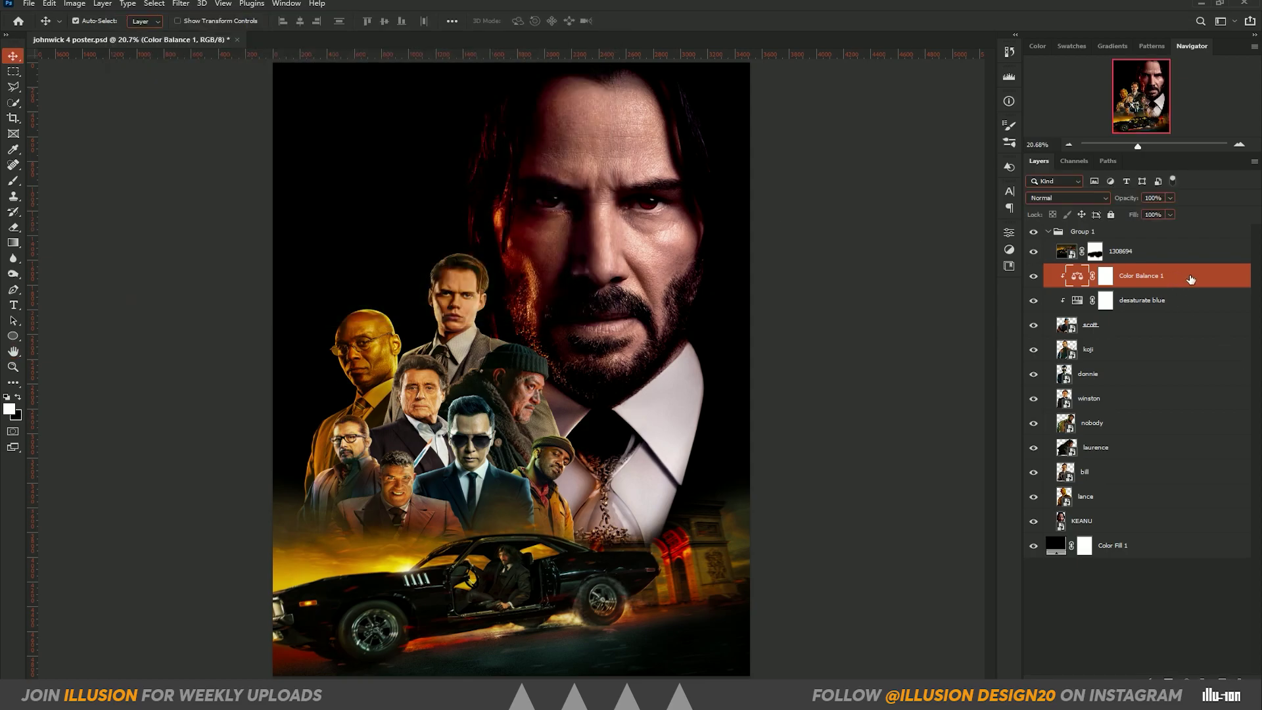
left_click_drag(1191, 279, 1182, 339)
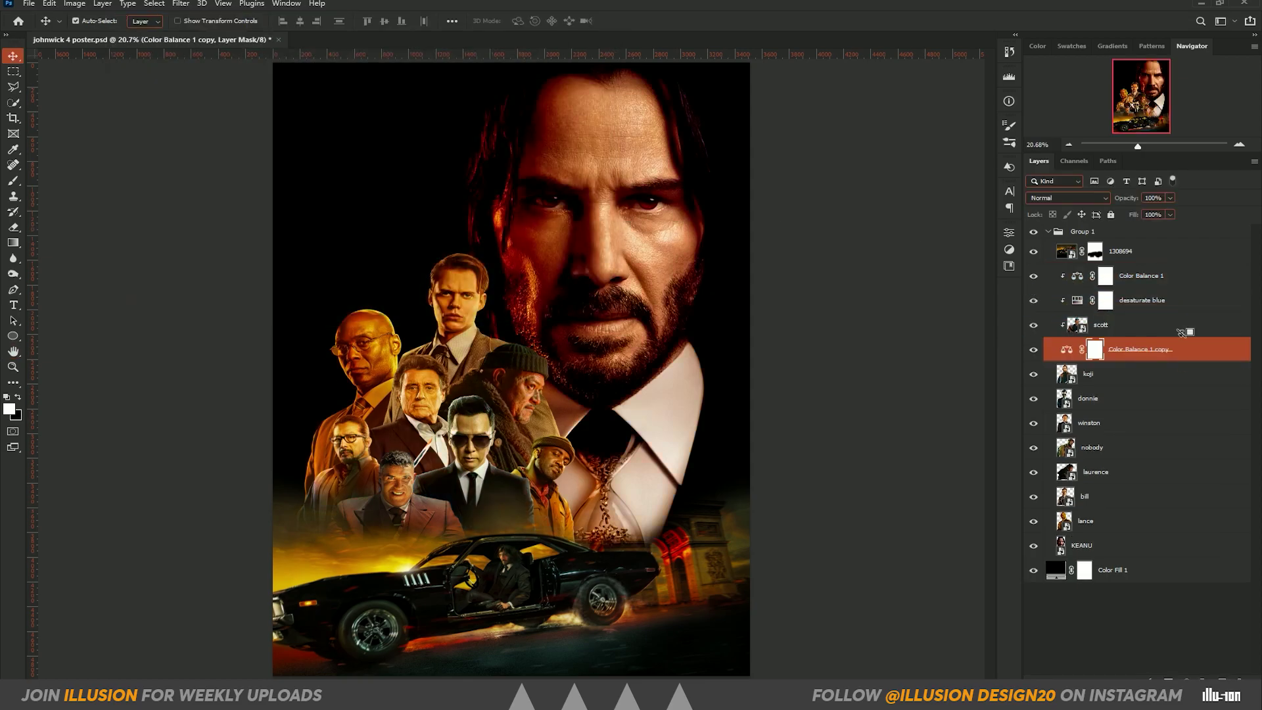
left_click(1182, 328)
left_click(1182, 355)
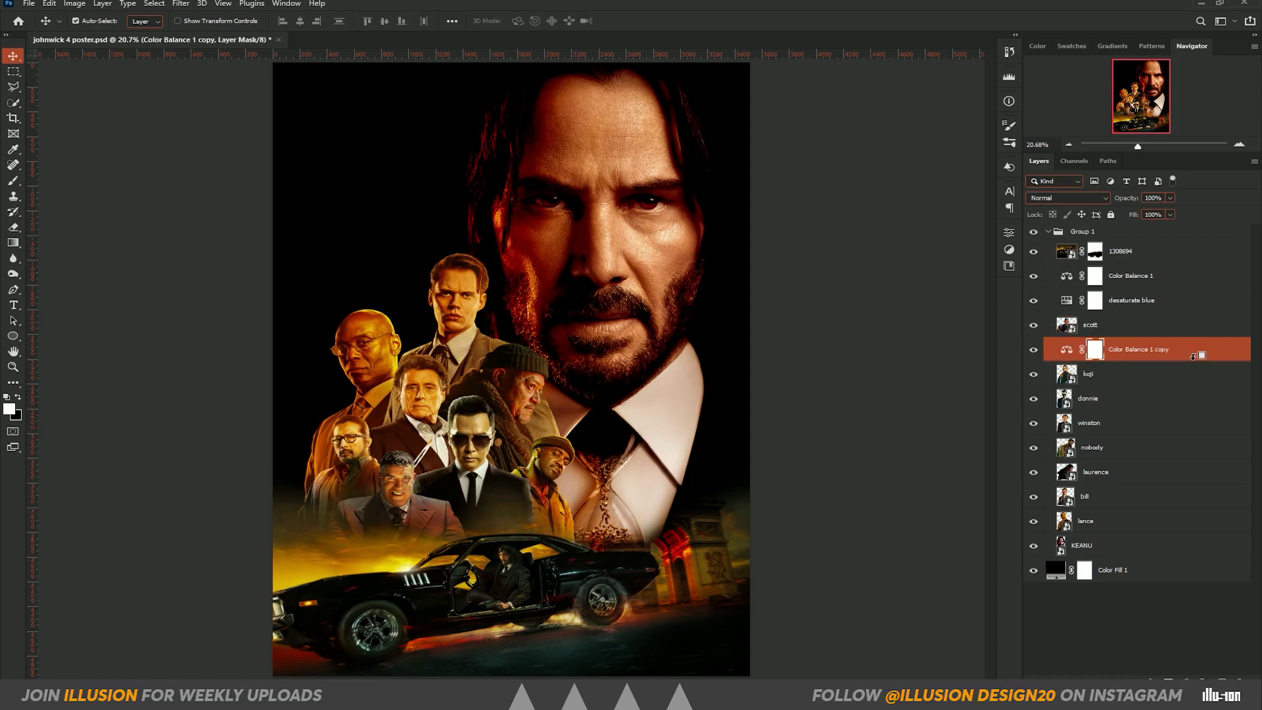
left_click(1193, 358, "alt")
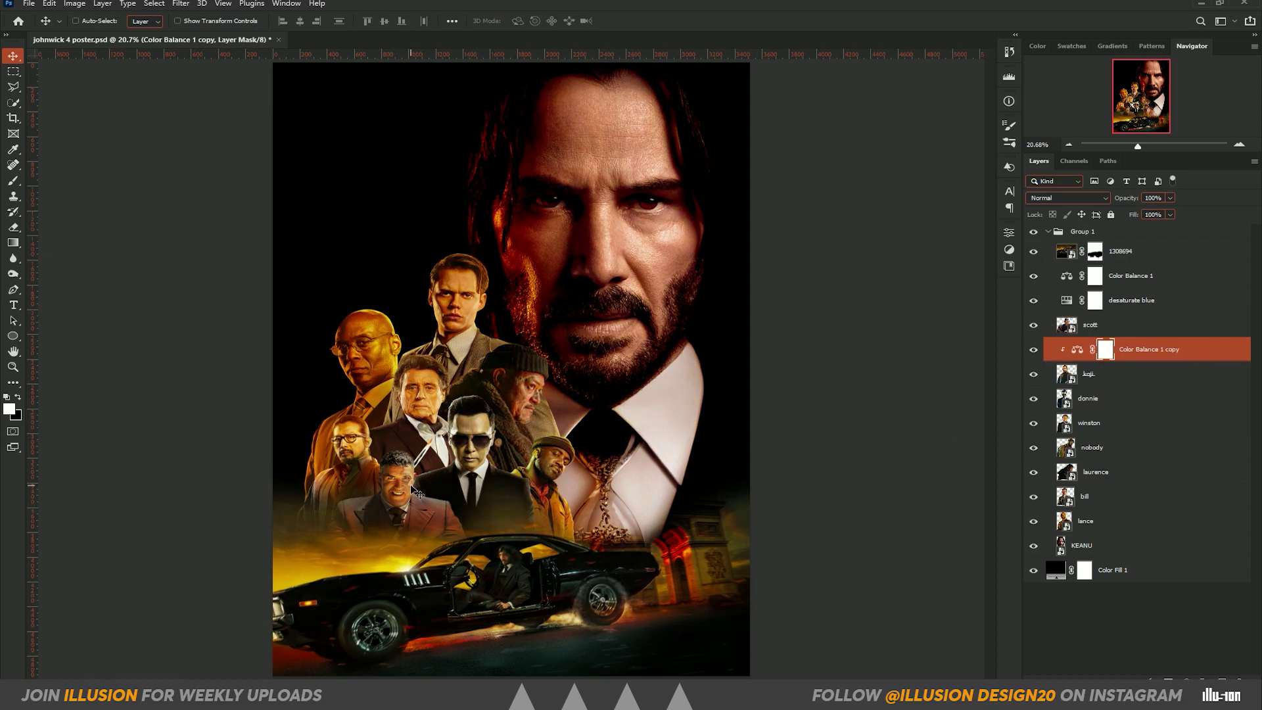
left_click_drag(414, 490, 635, 329)
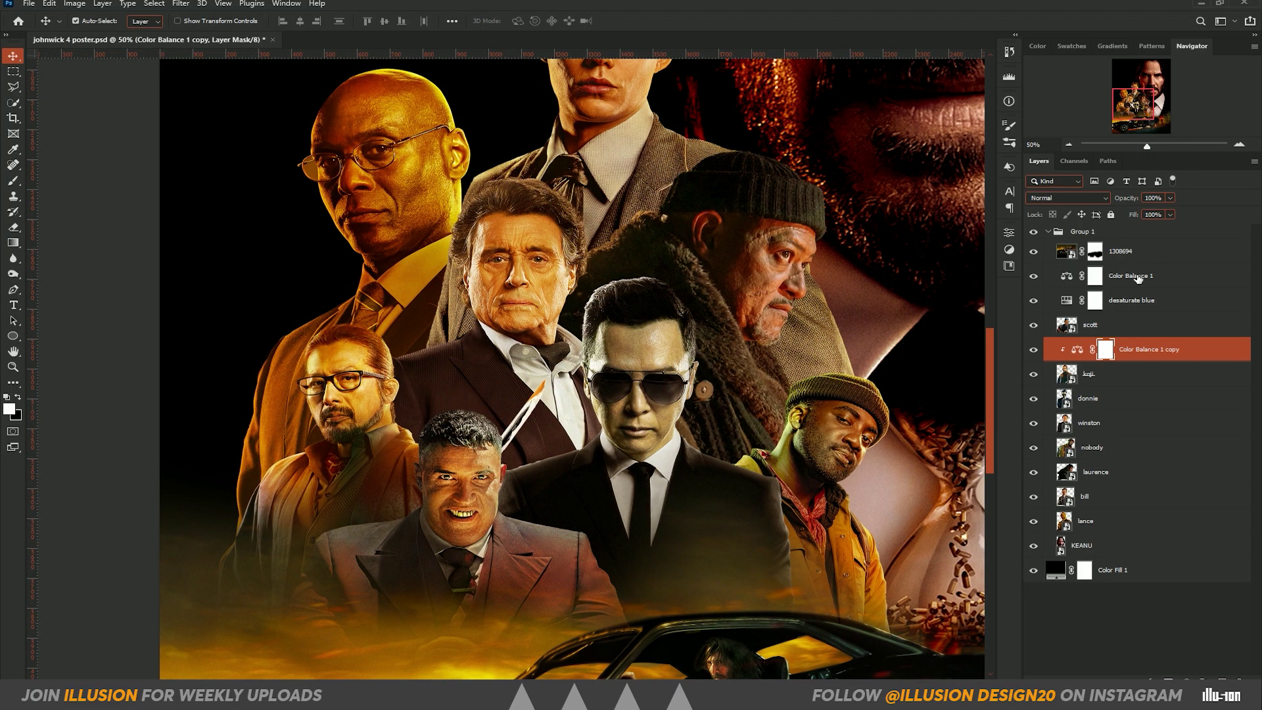
Try deleting Color Balance 1 and clipping desaturate blue, then undo both
left_click(1138, 277)
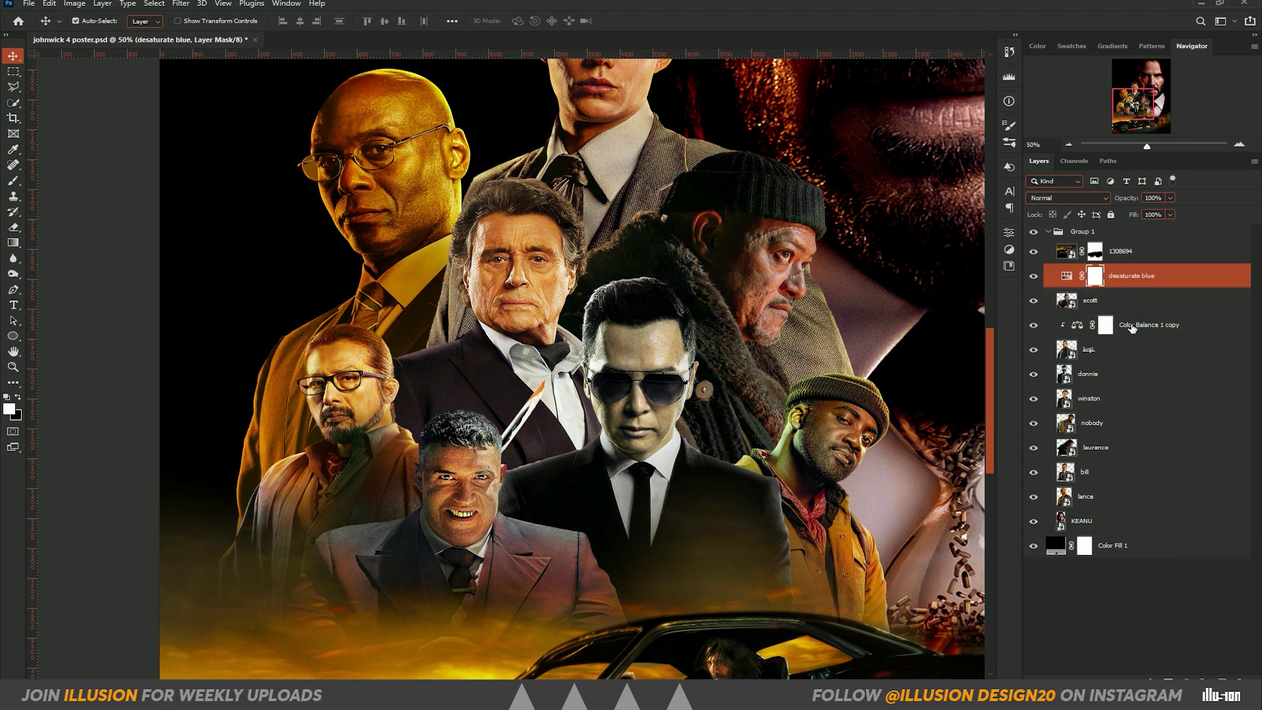
key("Delete")
left_click(1138, 278)
left_click(1156, 288, "alt")
key("ctrl+z")
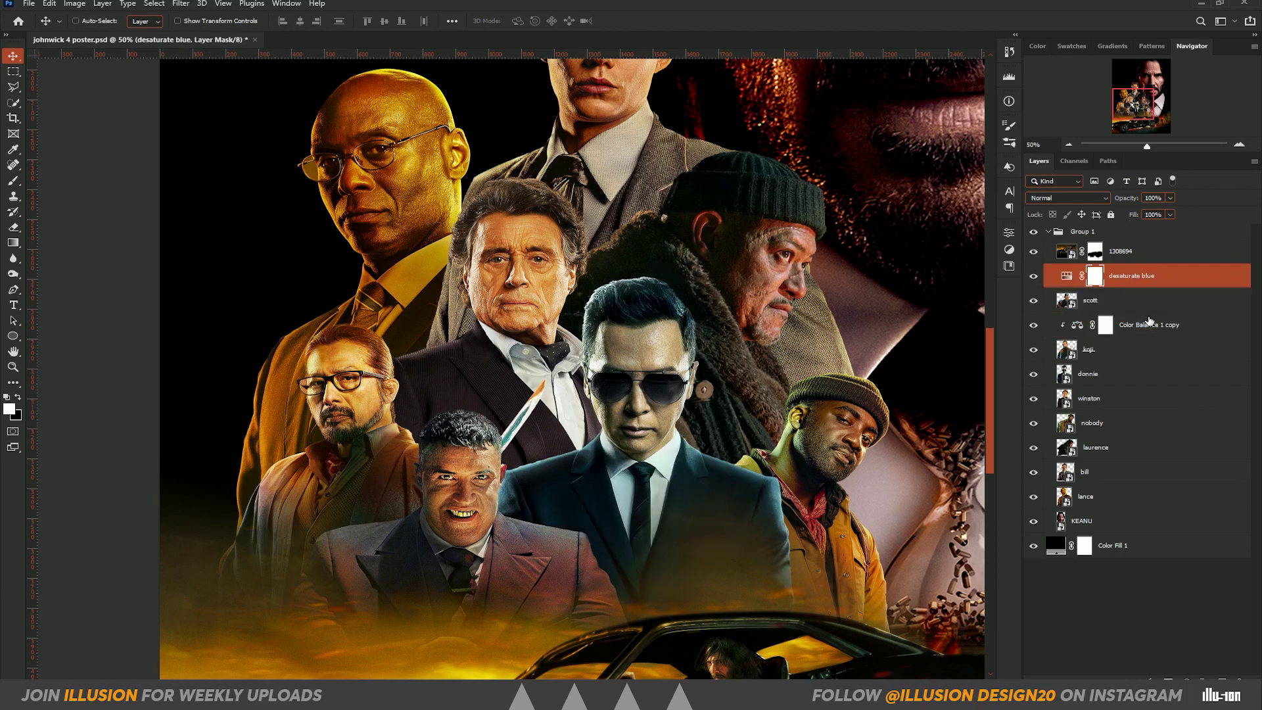
key("ctrl+z")
key("ctrl+z")
Clip Color Balance 1 and desaturate blue onto the scott layer
left_click(1149, 285, "alt")
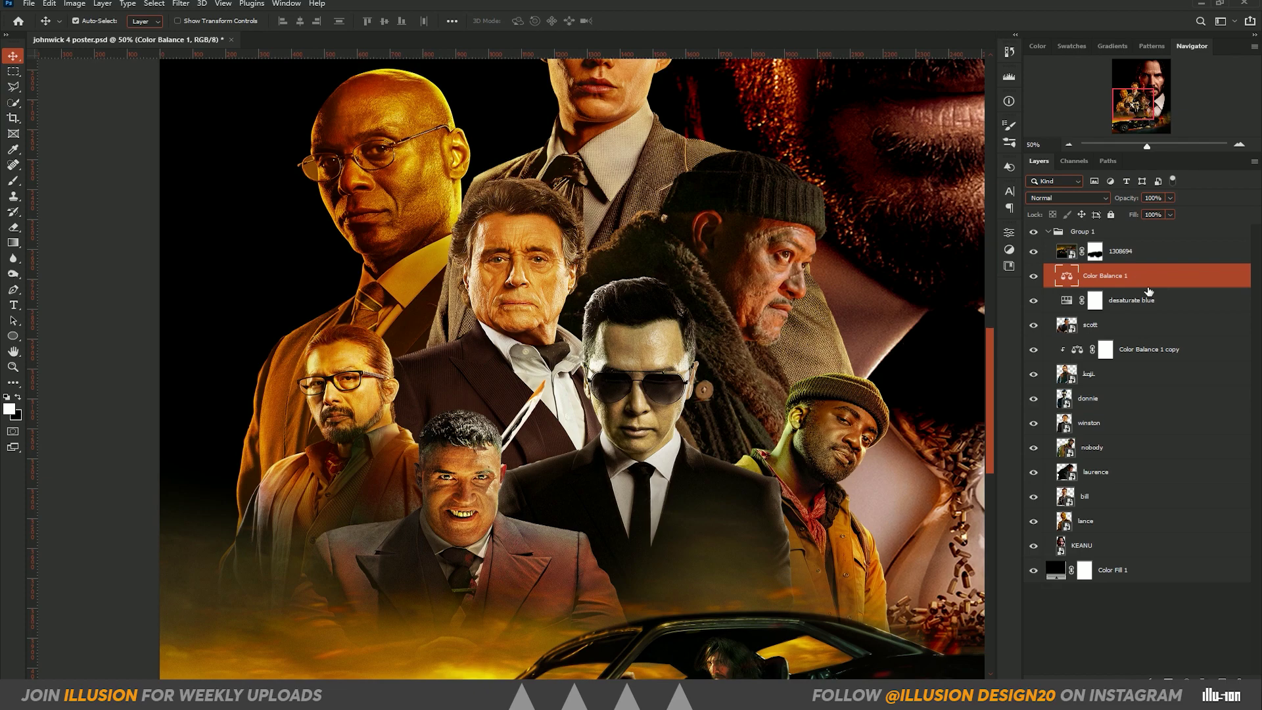
left_click(1147, 308)
key("ctrl+z")
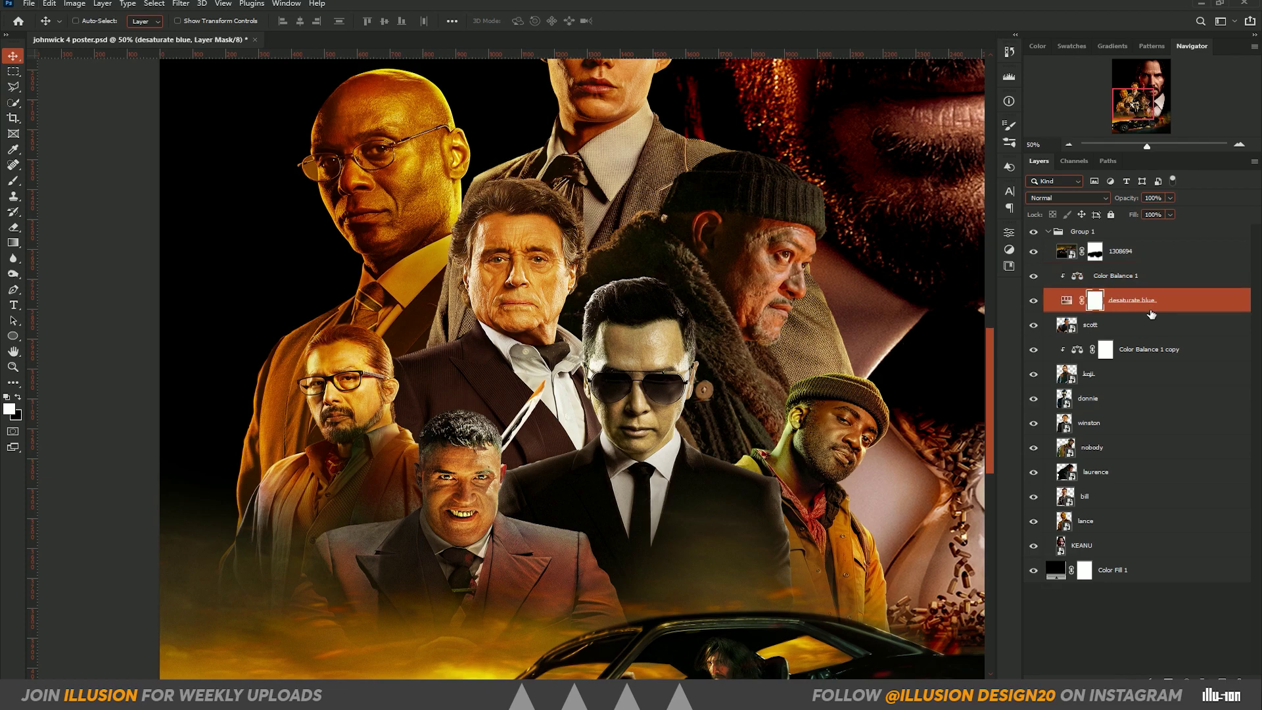
key("ctrl+shift+z")
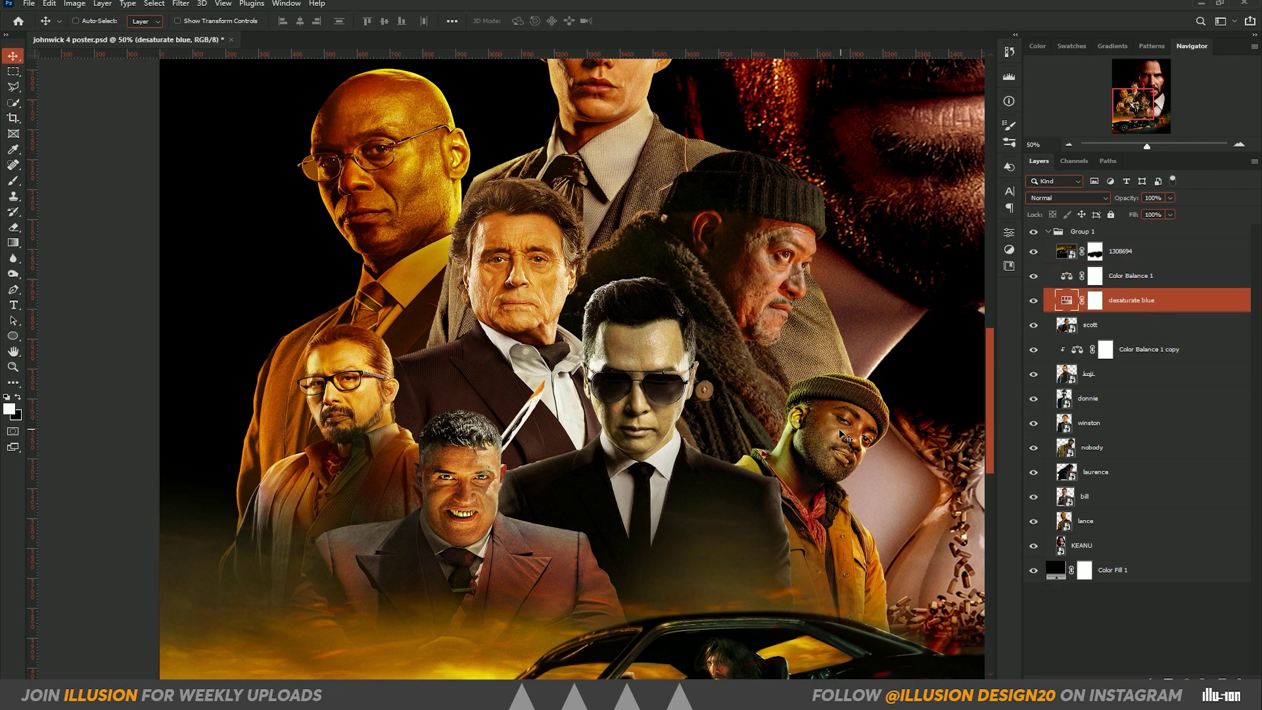
left_click(1172, 282)
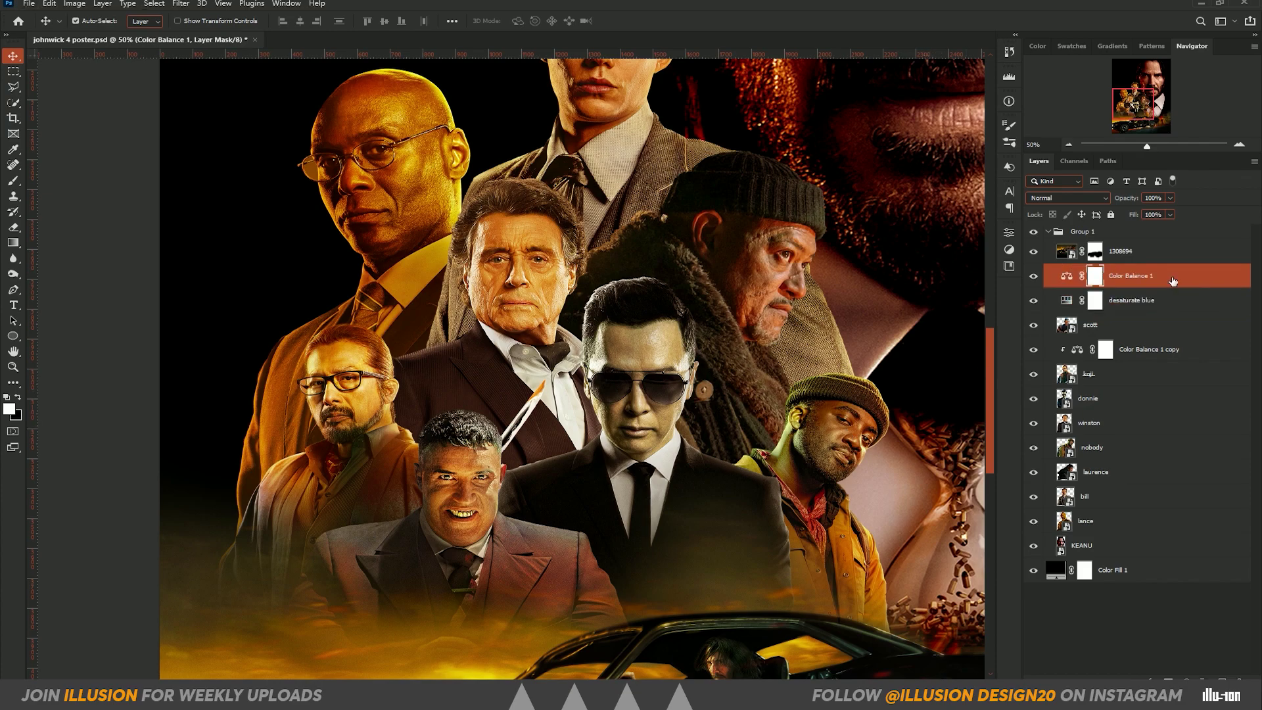
left_click(1179, 287, "alt")
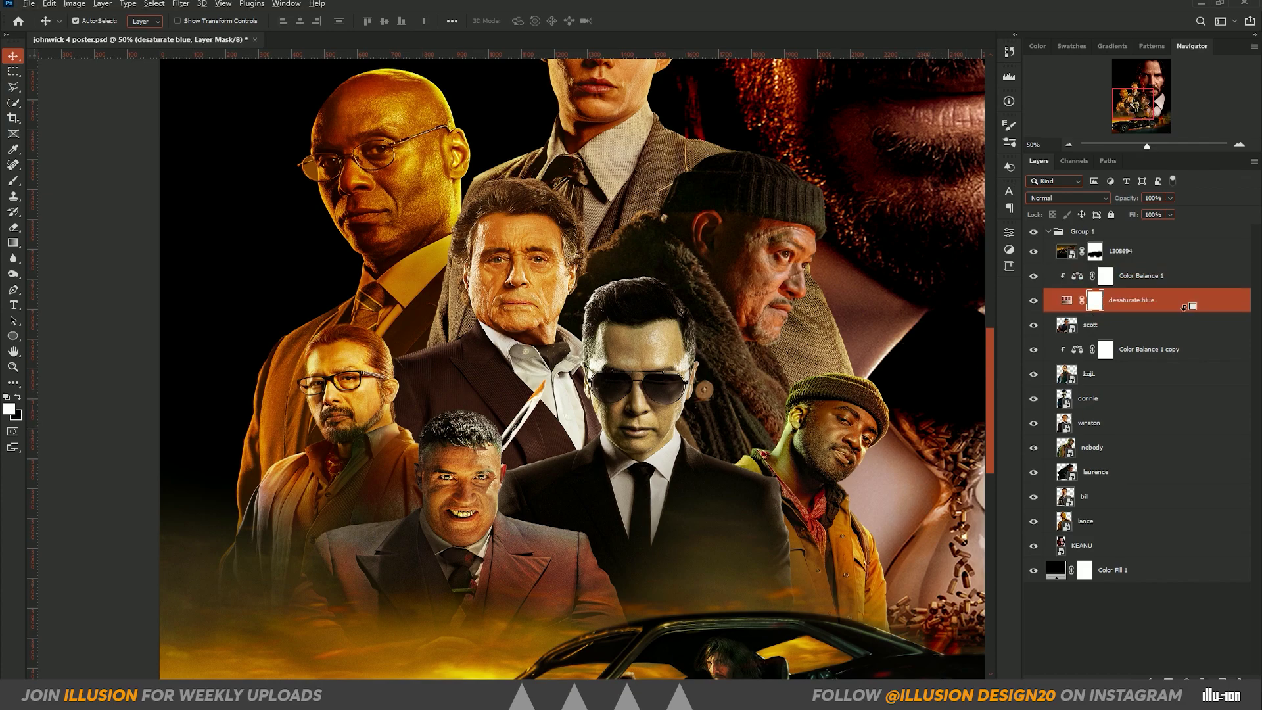
left_click(1183, 312, "alt")
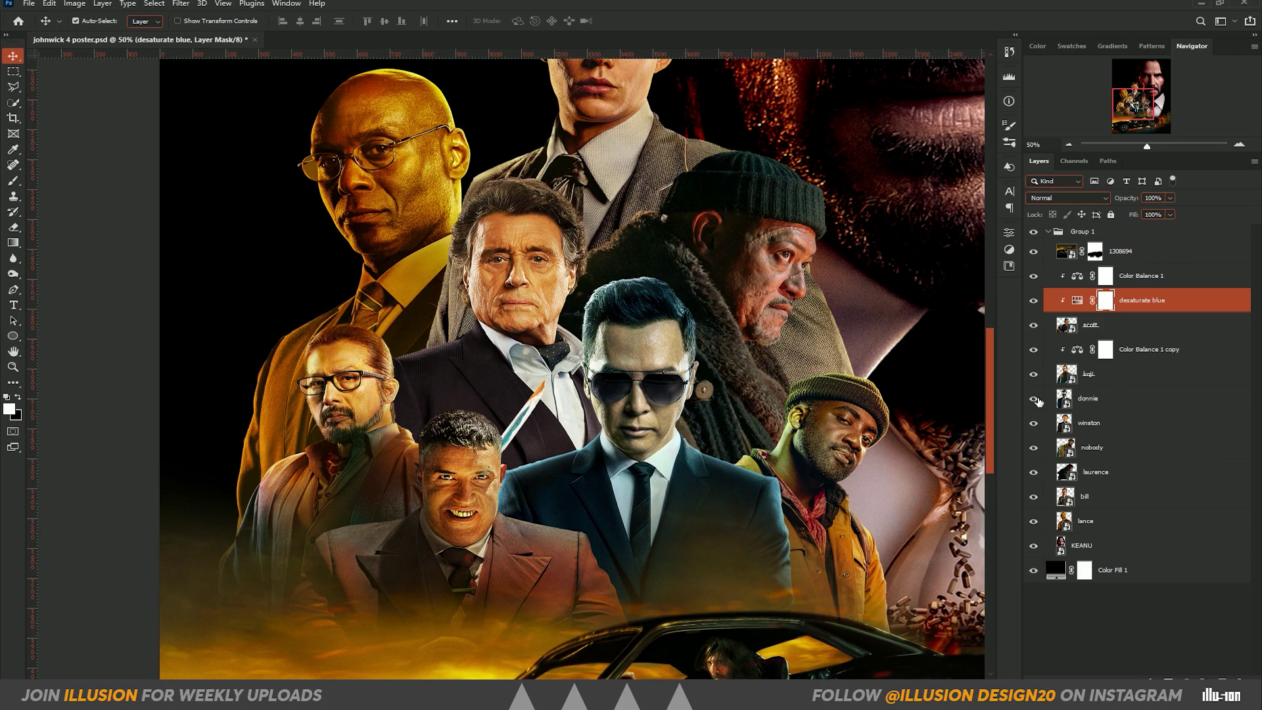
left_click(1147, 349)
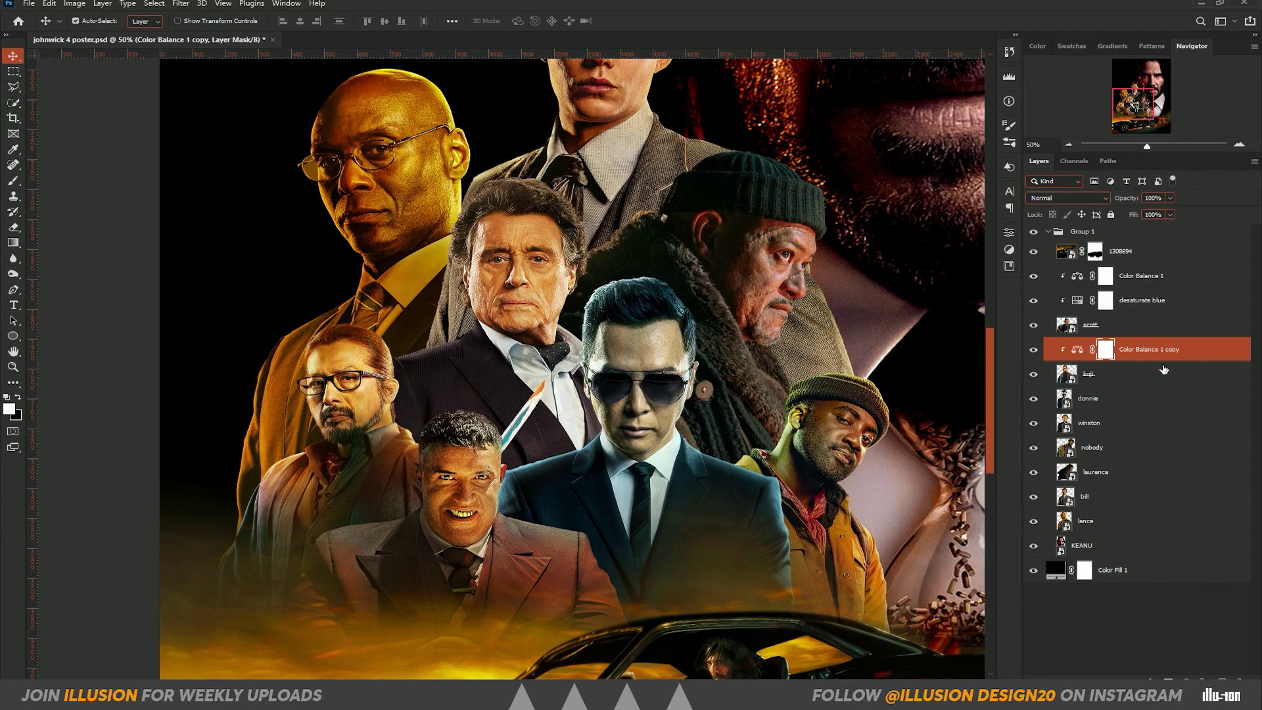
Inspect the Color Balance 1 copy's options and Donnie's layer with the poster fitted on screen
key("ctrl+0")
key("h")
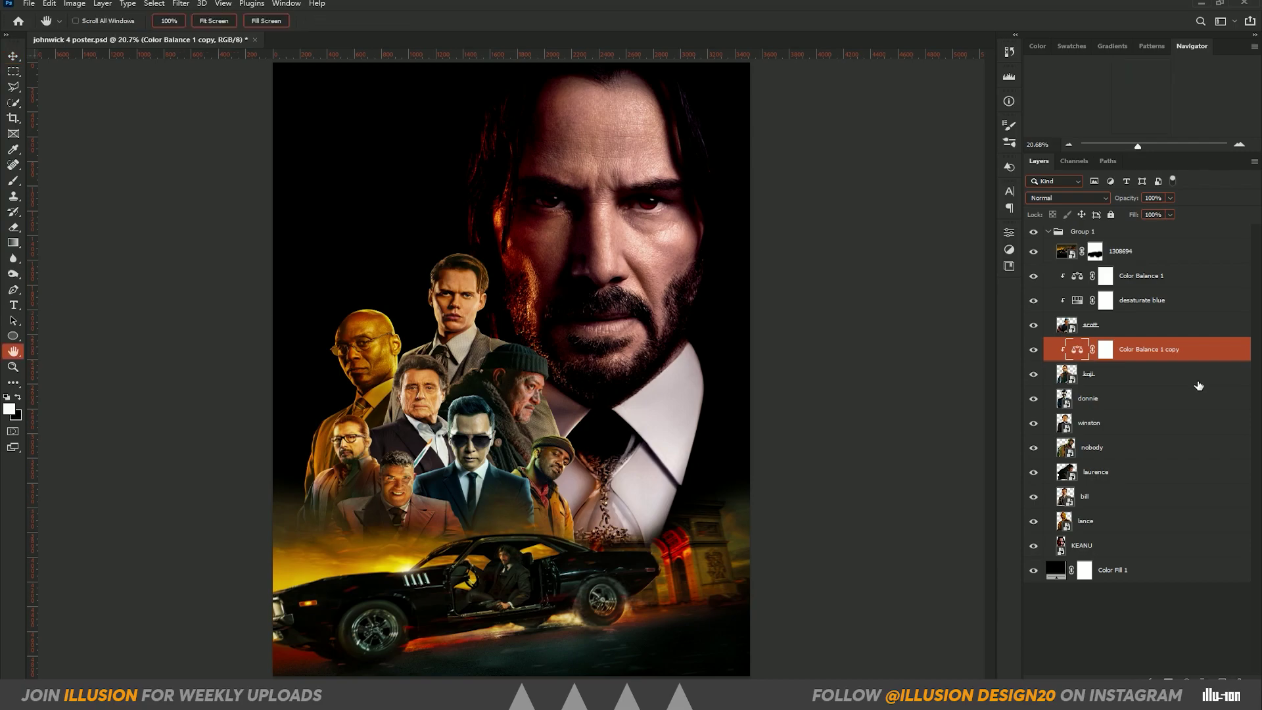
double_click(1200, 355)
left_click(562, 84)
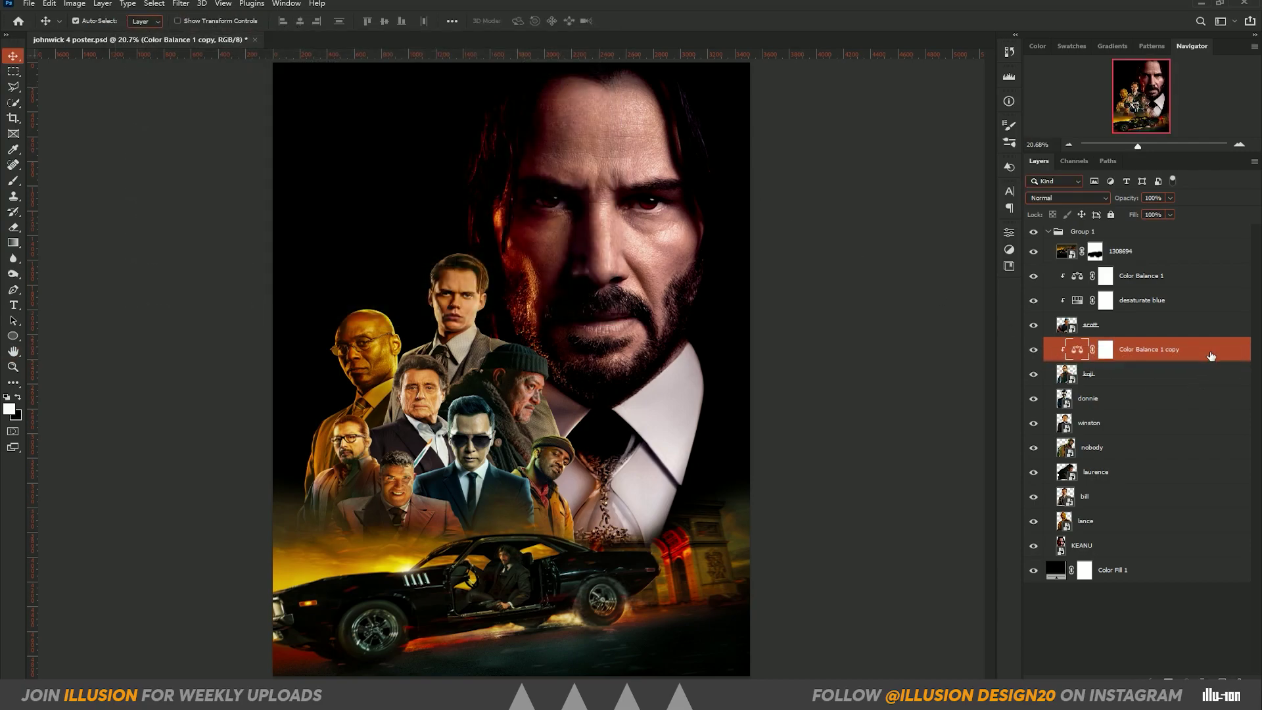
left_click(1213, 398)
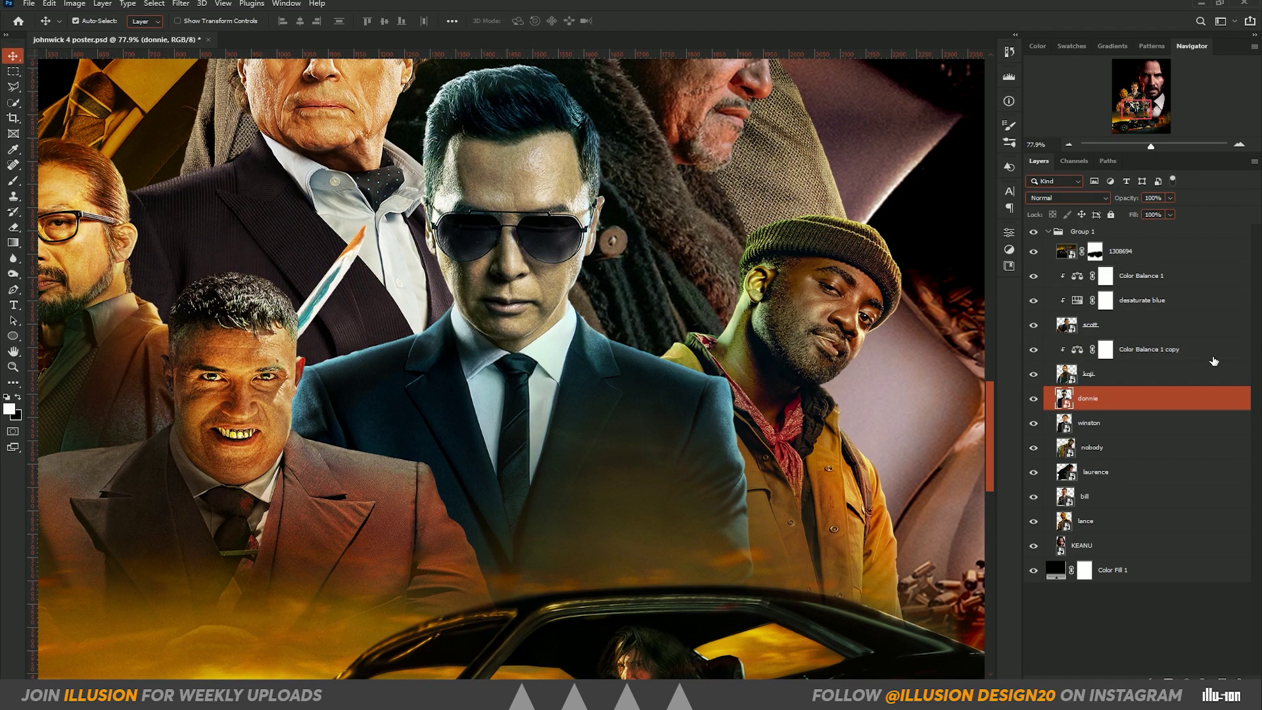
key("ctrl+0")
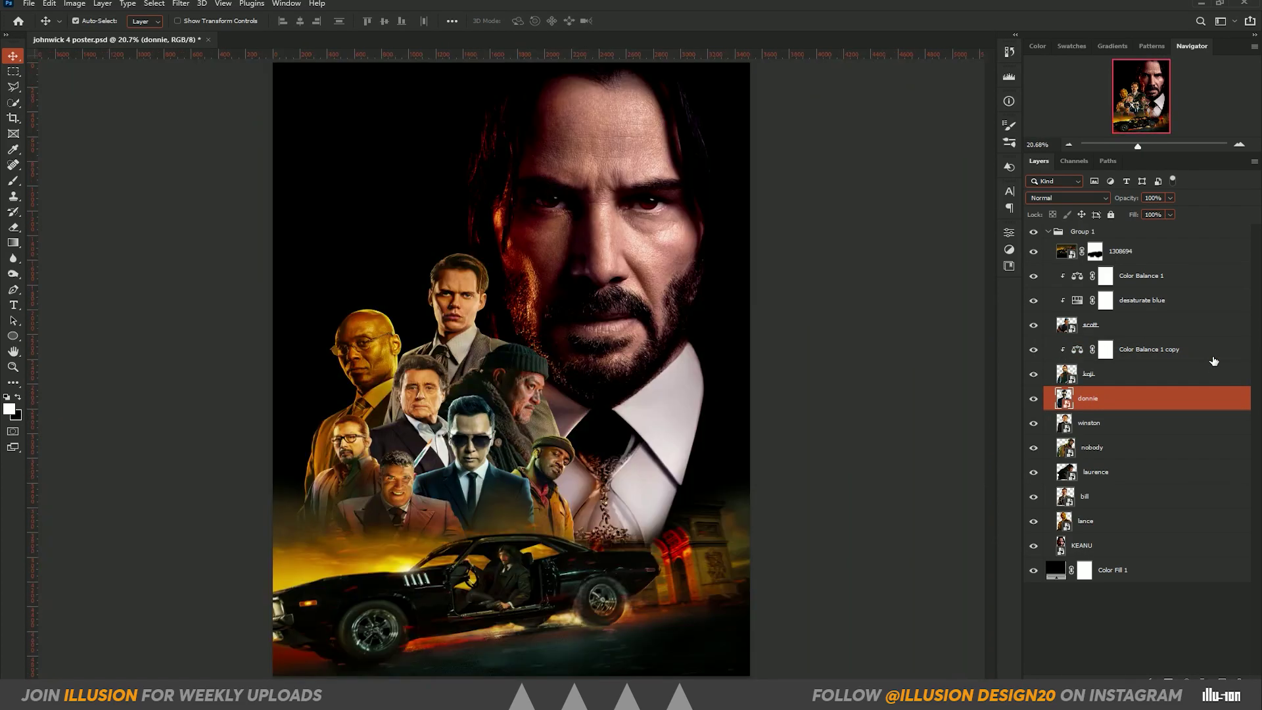
left_click(1193, 350)
right_click(1193, 349)
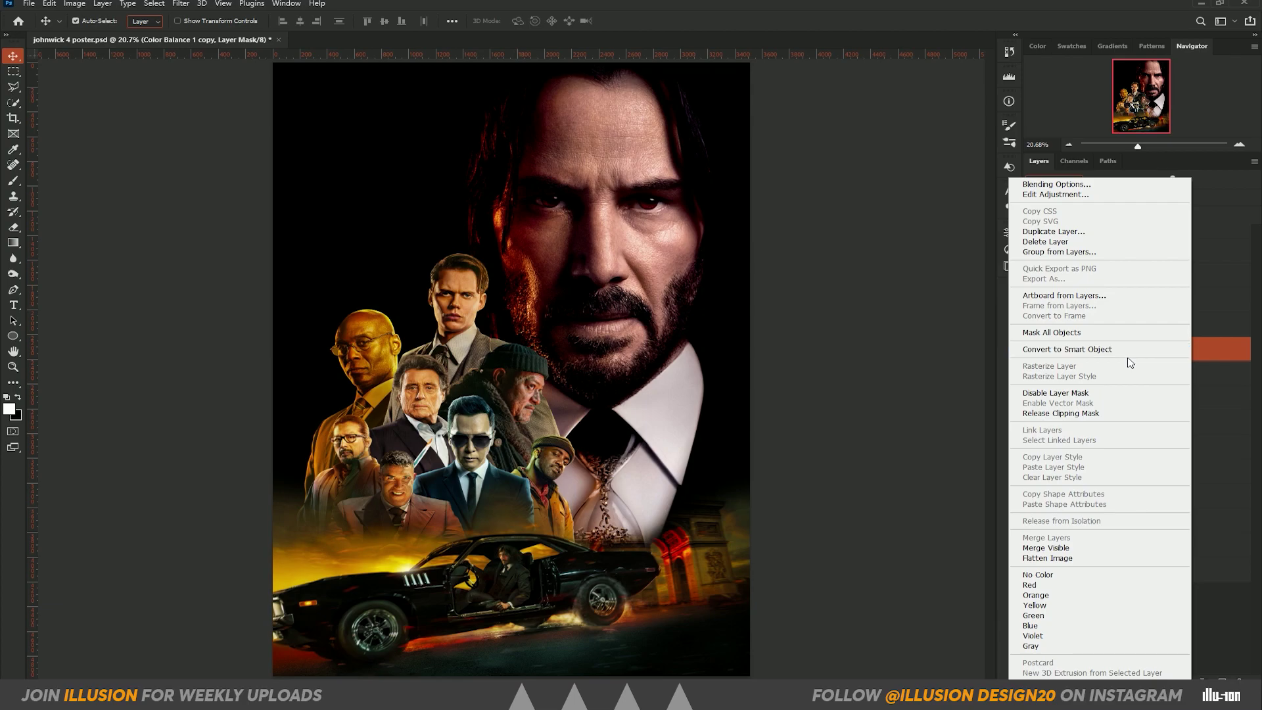
left_click(1218, 586)
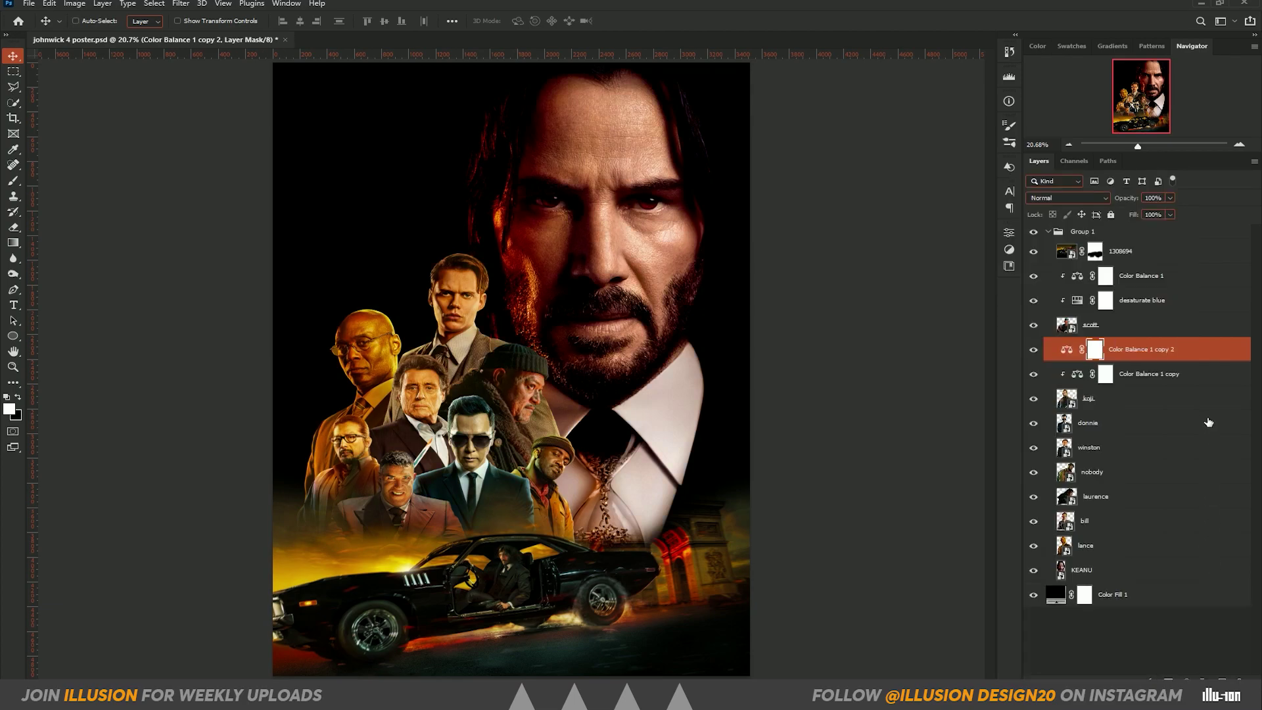
Duplicate Color Balance 1 copy above donnie, clip it there, and compare it on and off
left_click_drag(1144, 349, 1111, 386)
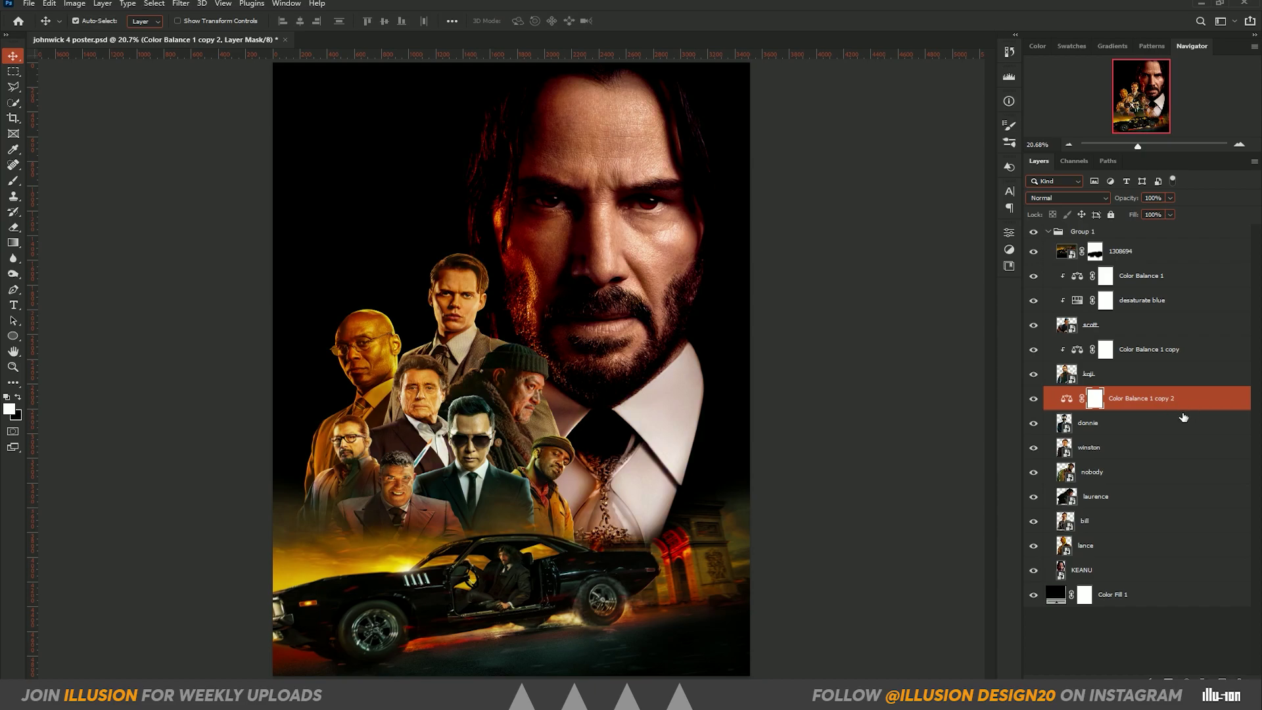
left_click(1033, 403)
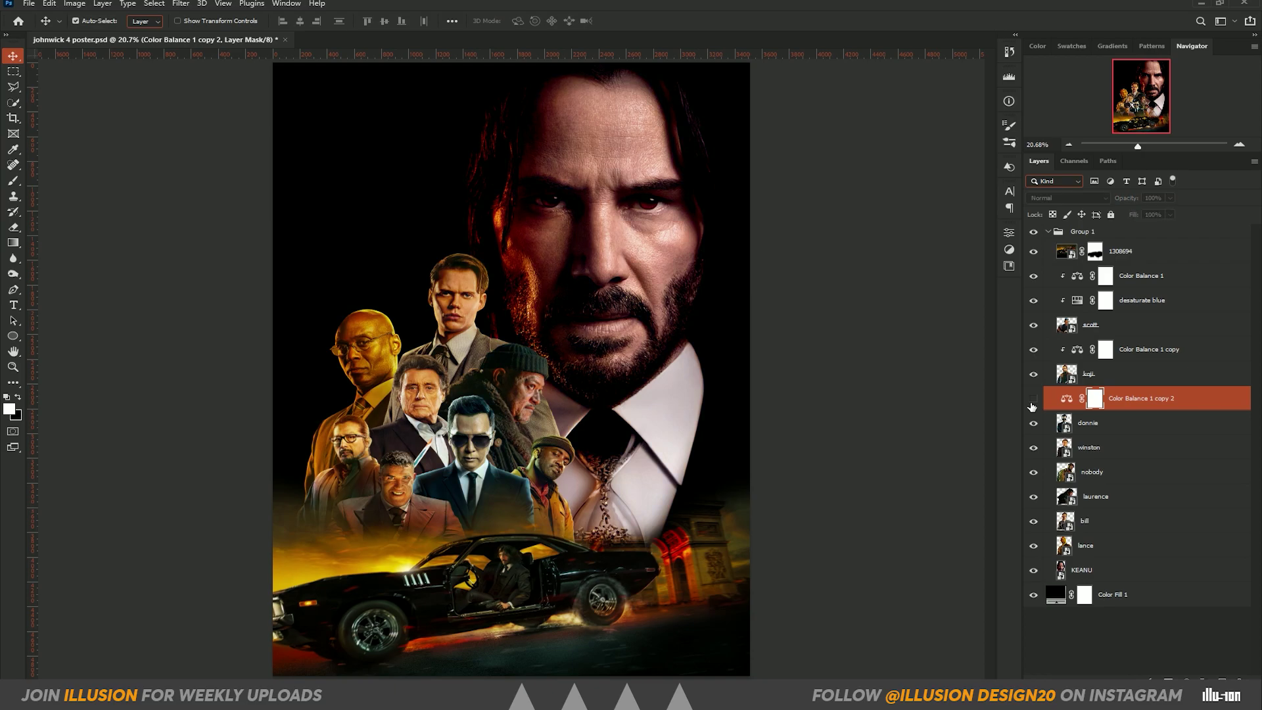
key("ctrl+plus")
key("ctrl+plus")
key("ctrl+plus")
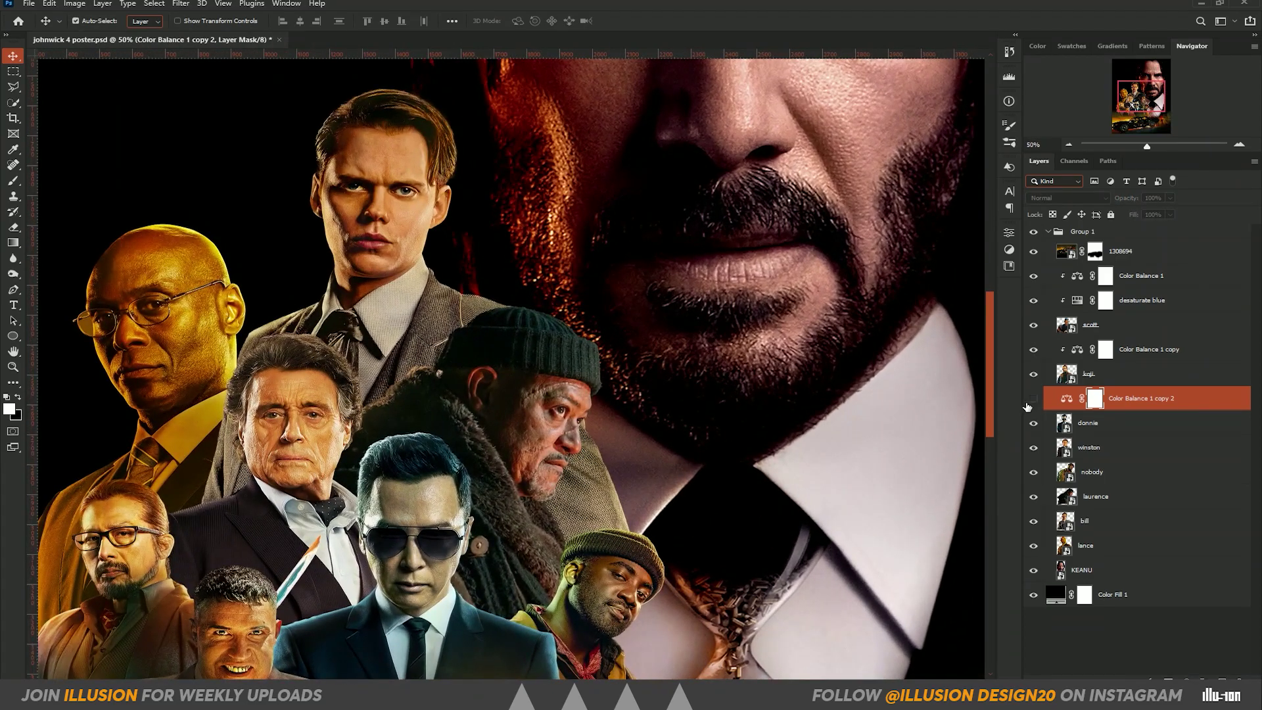
left_click_drag(638, 382, 704, 130)
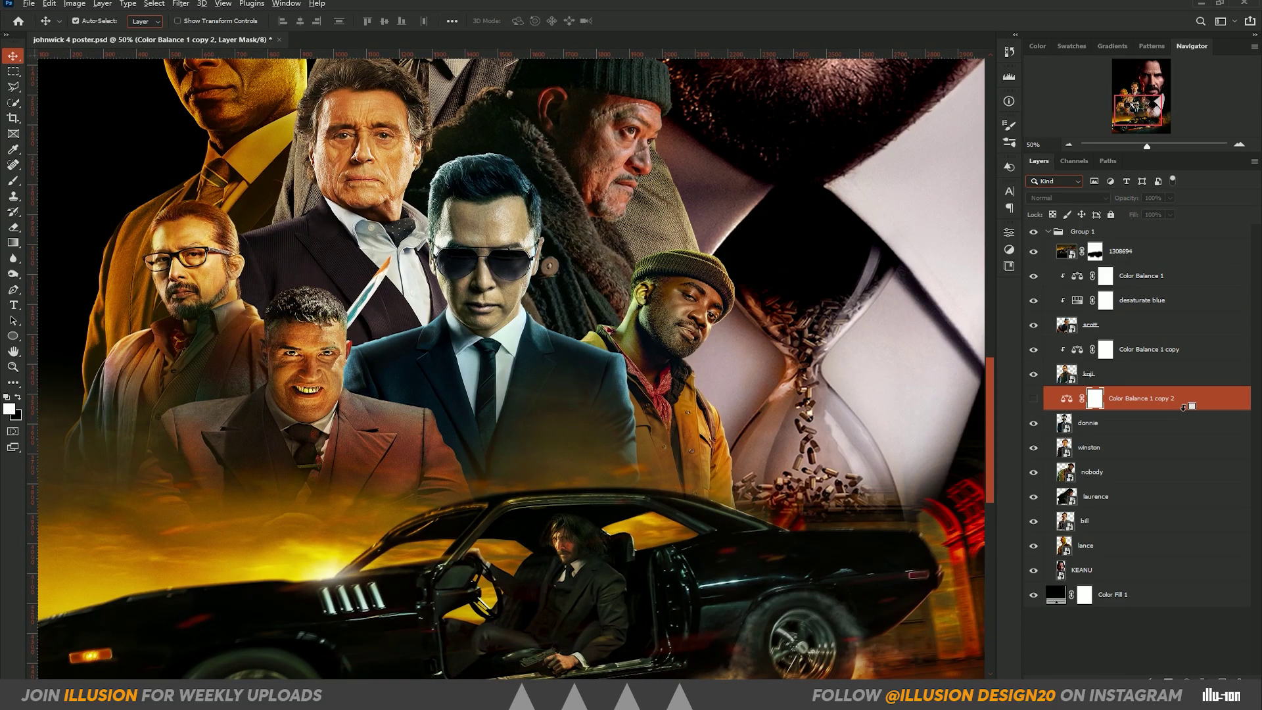
key("ctrl+alt+g")
left_click(1033, 399)
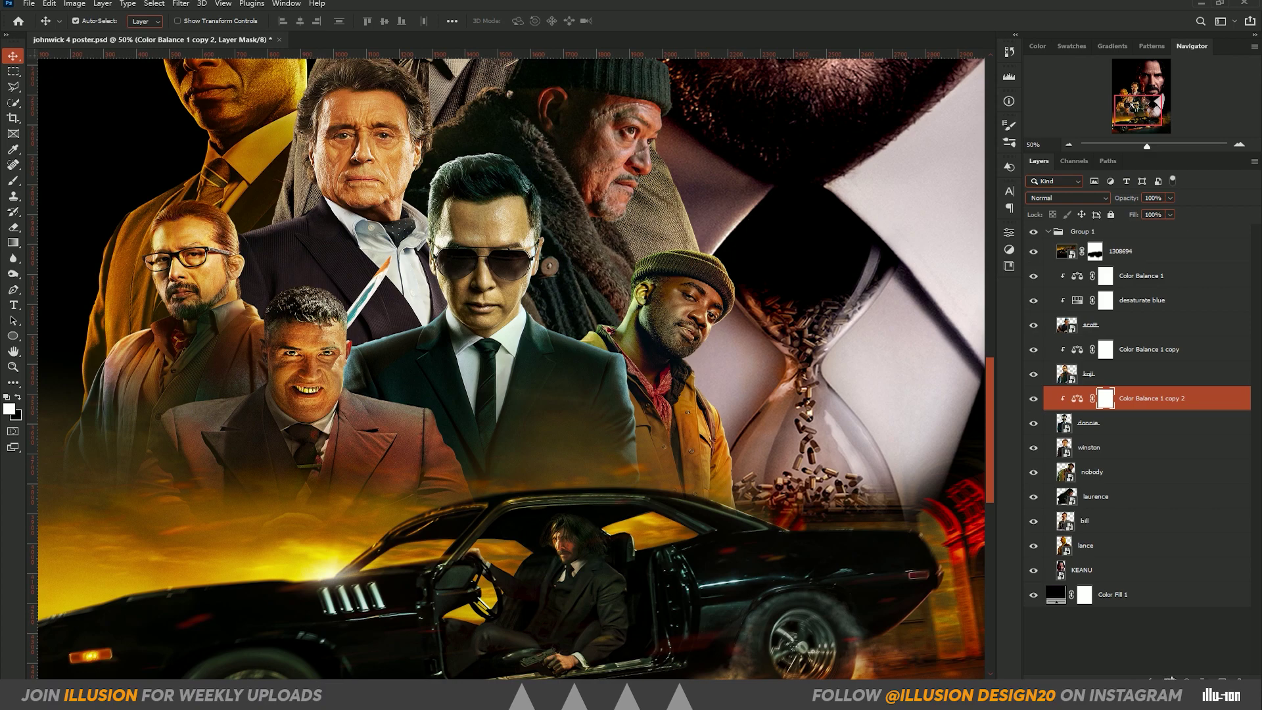
left_click(1186, 680)
Drain all cyan from donnie with a clipped Hue/Saturation set to Cyans Saturation -100
left_click(1190, 563)
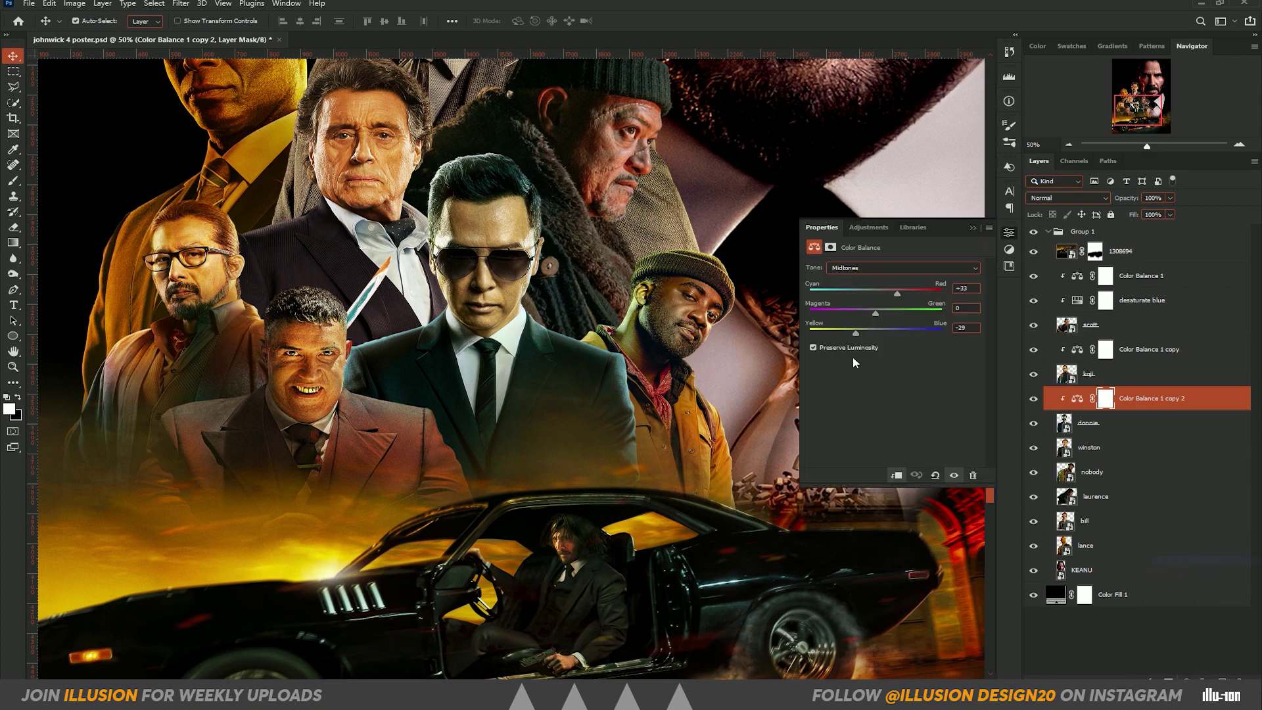
key("ctrl+u")
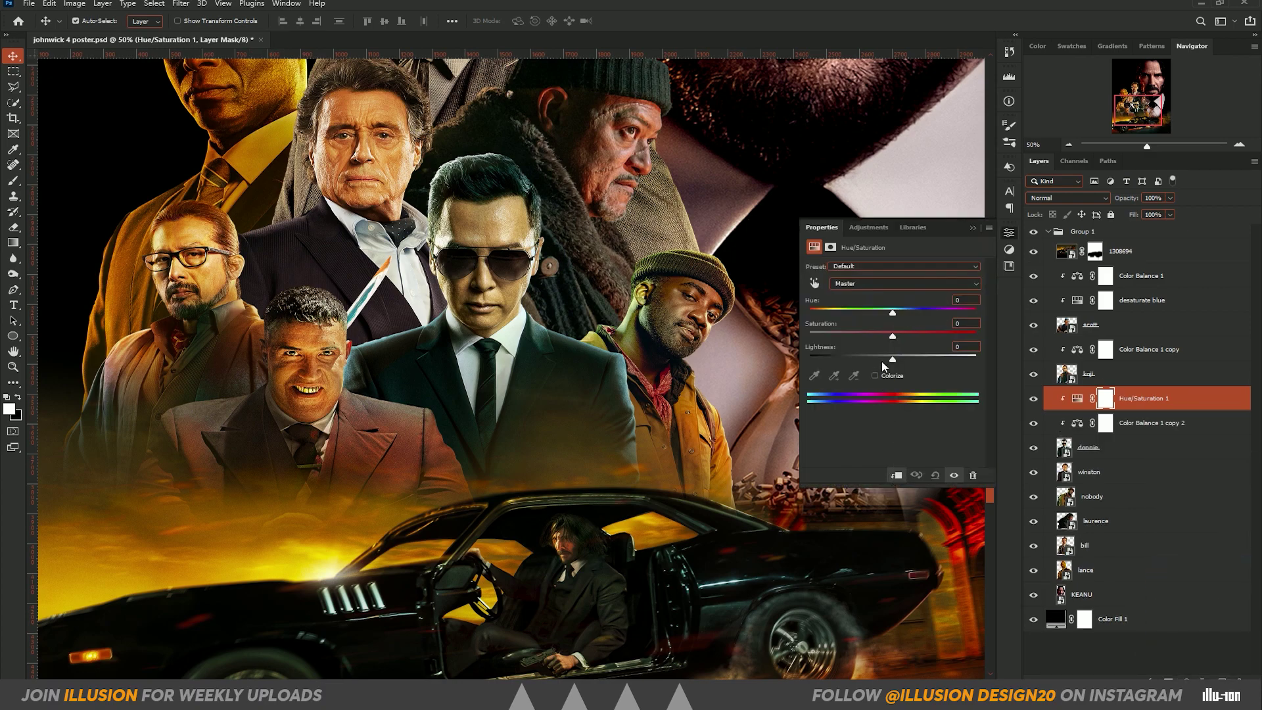
left_click(815, 283)
left_click(387, 337)
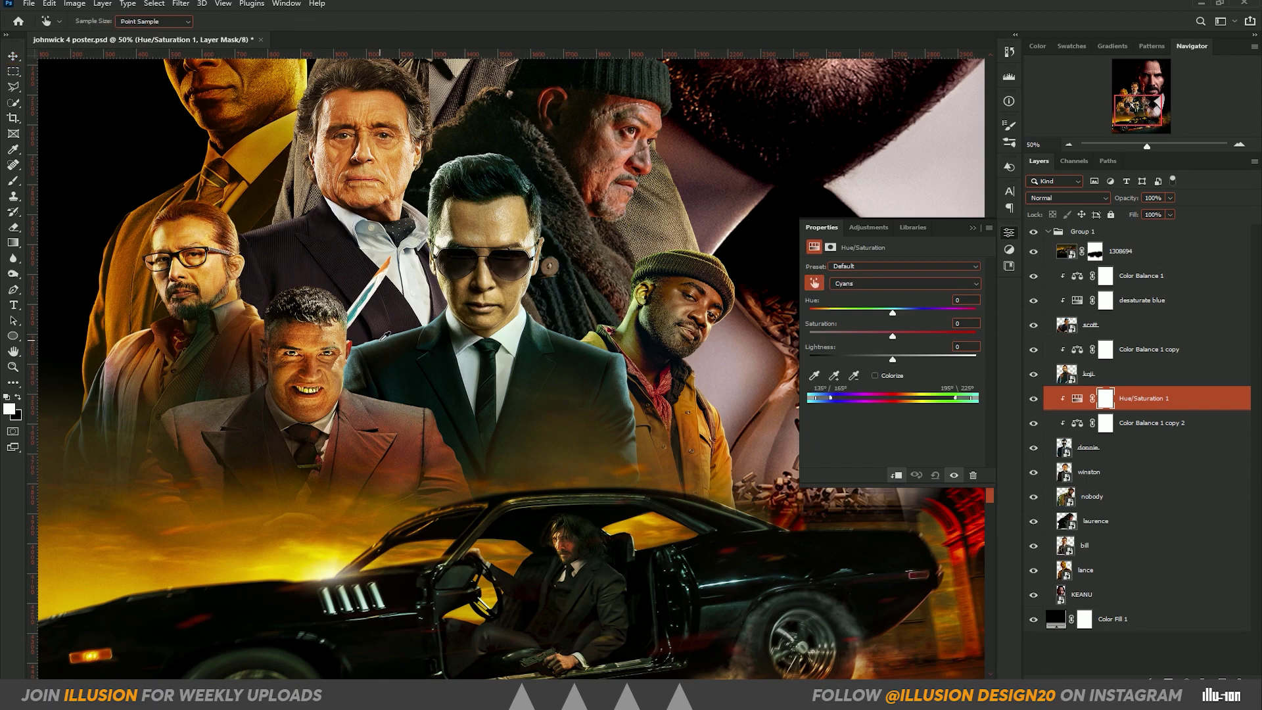
left_click_drag(892, 336, 760, 332)
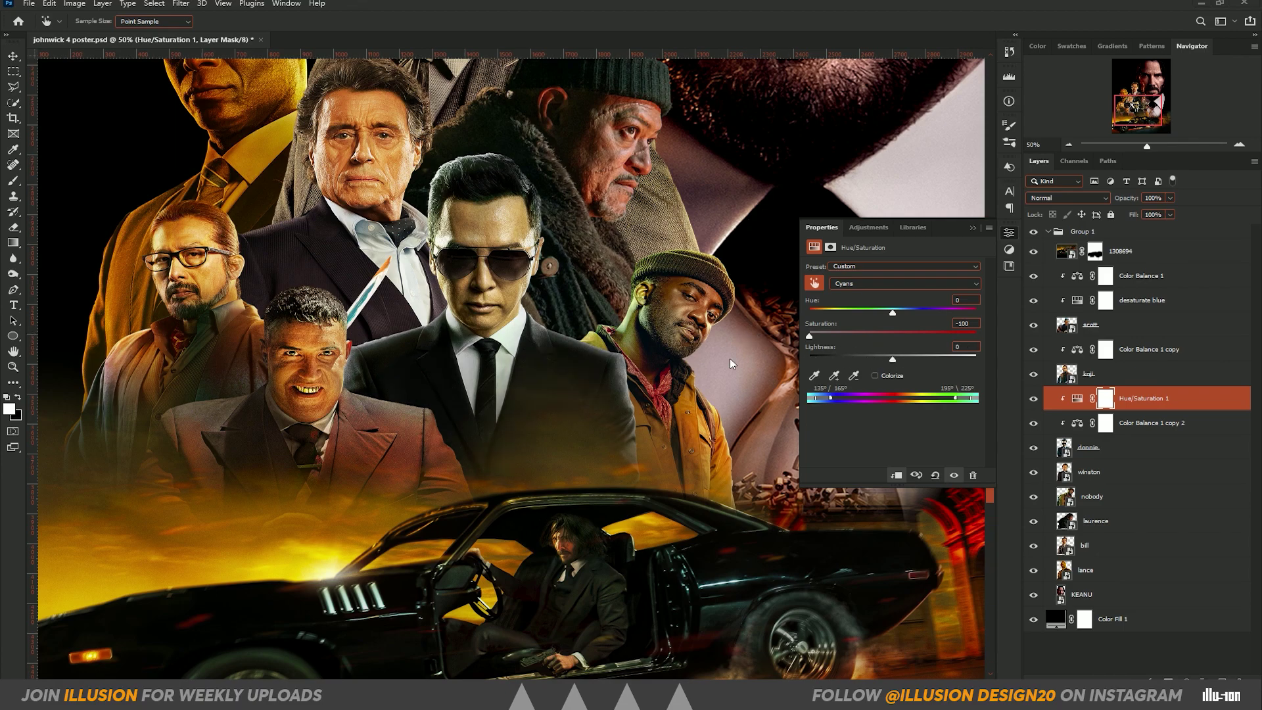
left_click(971, 229)
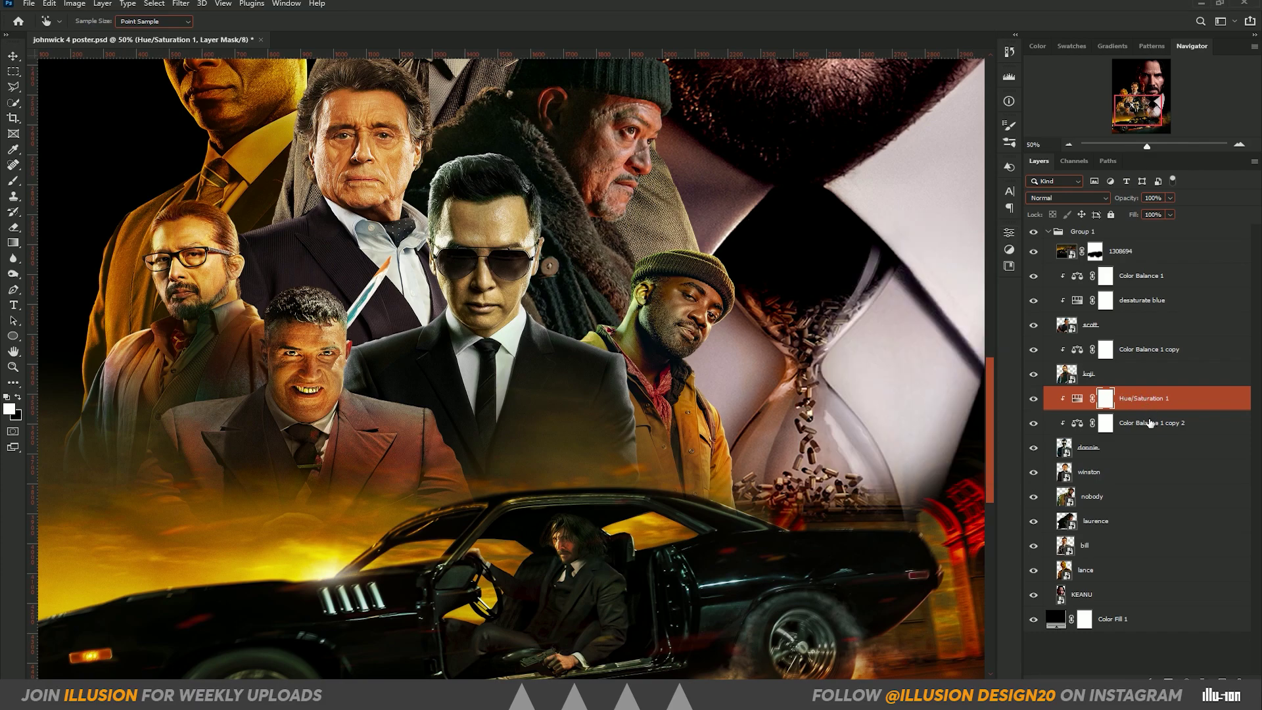
Set Color Balance 1 copy 2's midtones to Red +100 and Yellow -62
double_click(1077, 423)
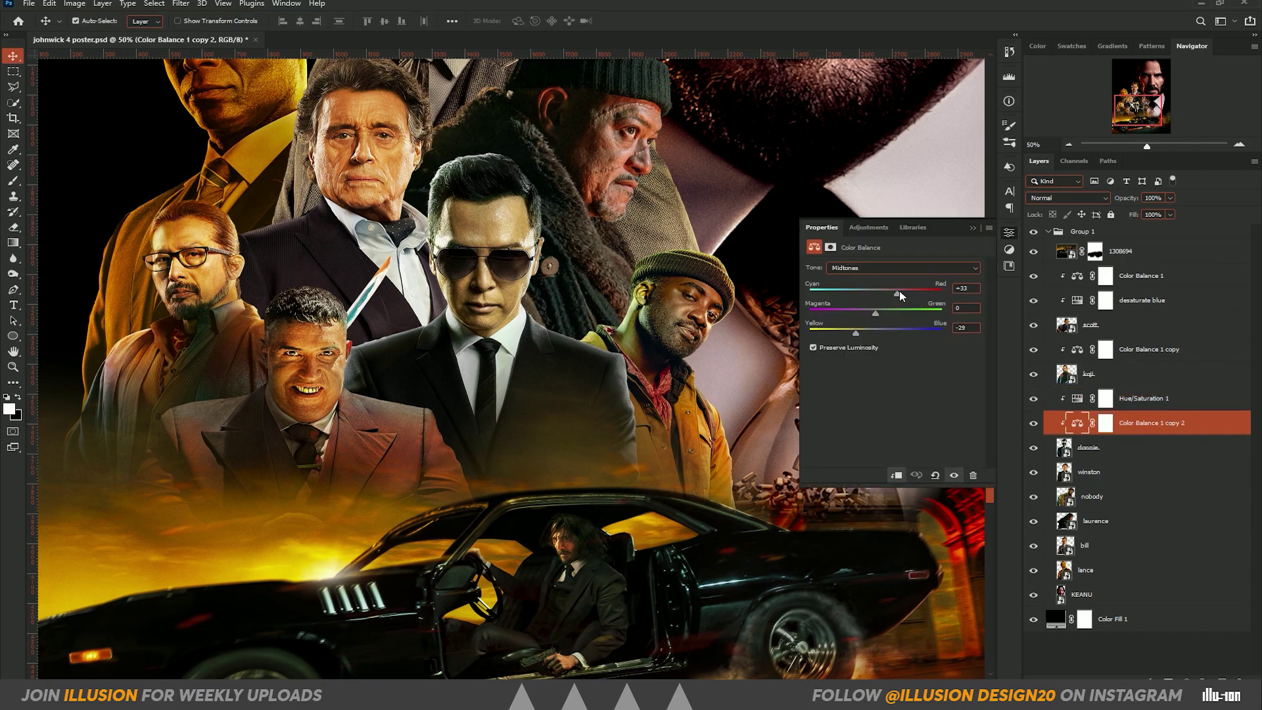
left_click_drag(900, 291, 946, 294)
mouse_move(856, 333)
left_mouse_down()
mouse_move(821, 332)
mouse_move(836, 330)
left_mouse_up()
left_click(1145, 429)
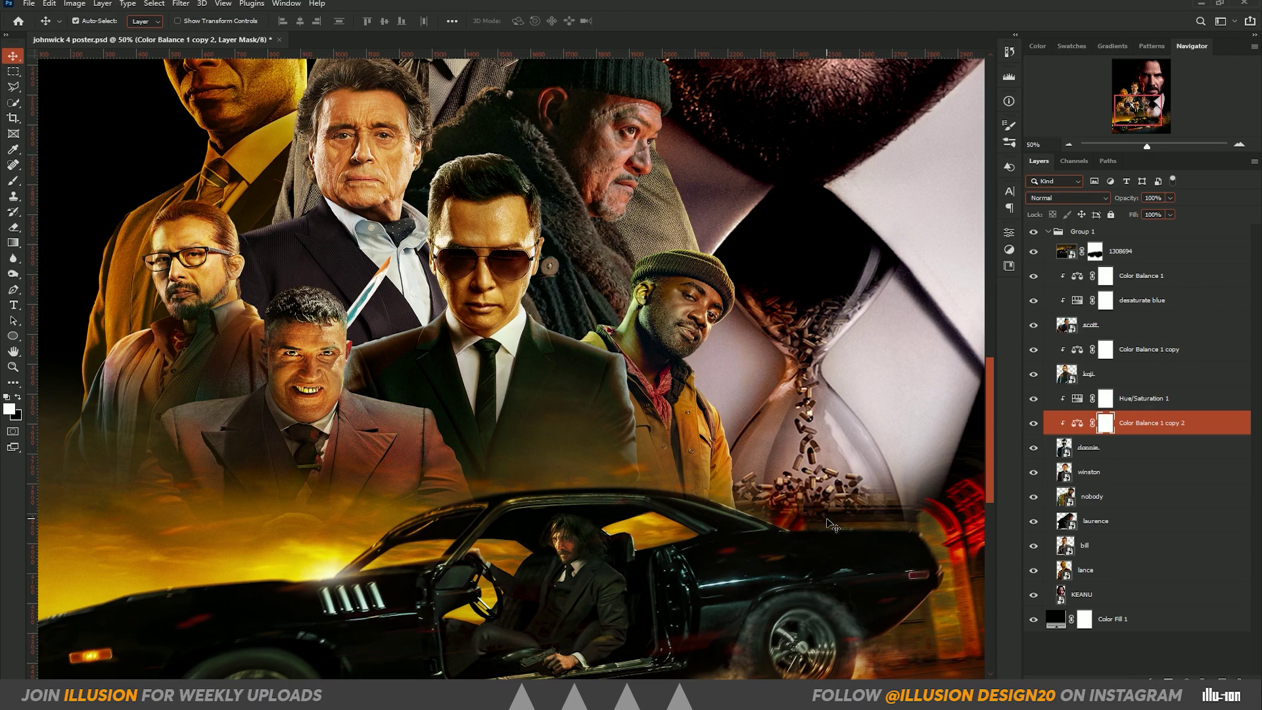
left_click(1138, 480)
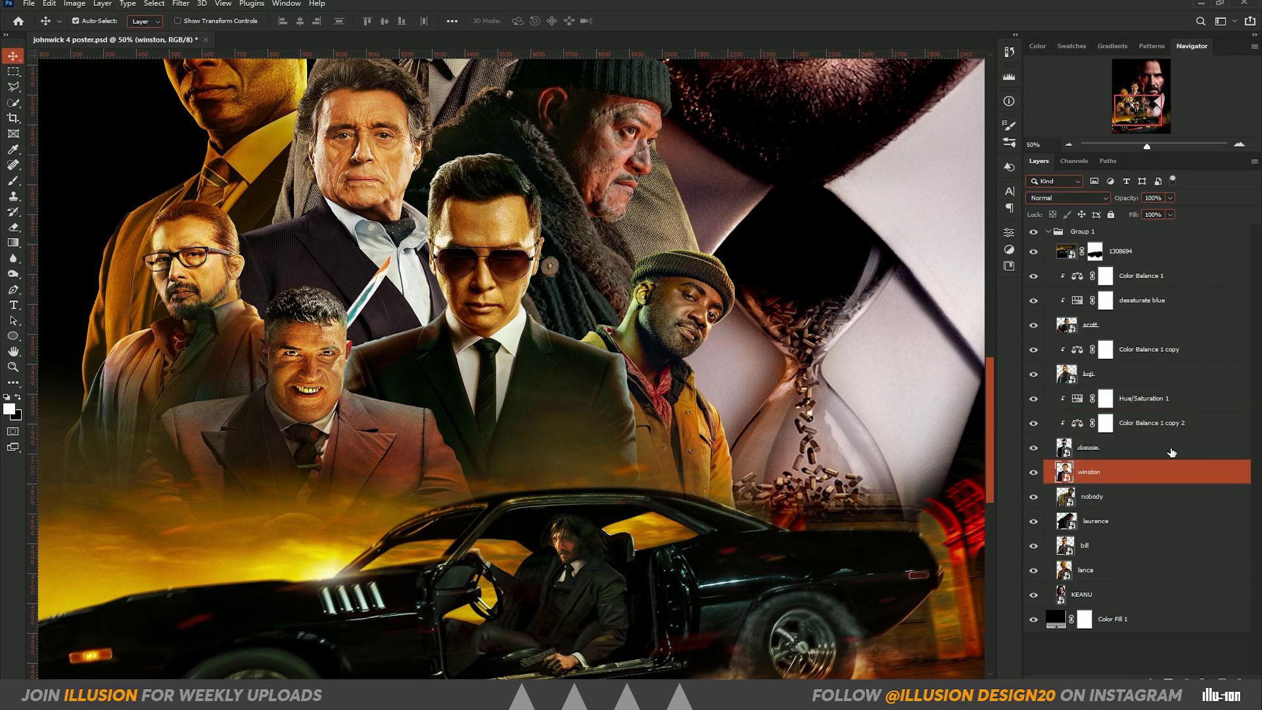
Duplicate Color Balance 1 copy 2 downward and clip the copy to the winston layer
left_click(1164, 425)
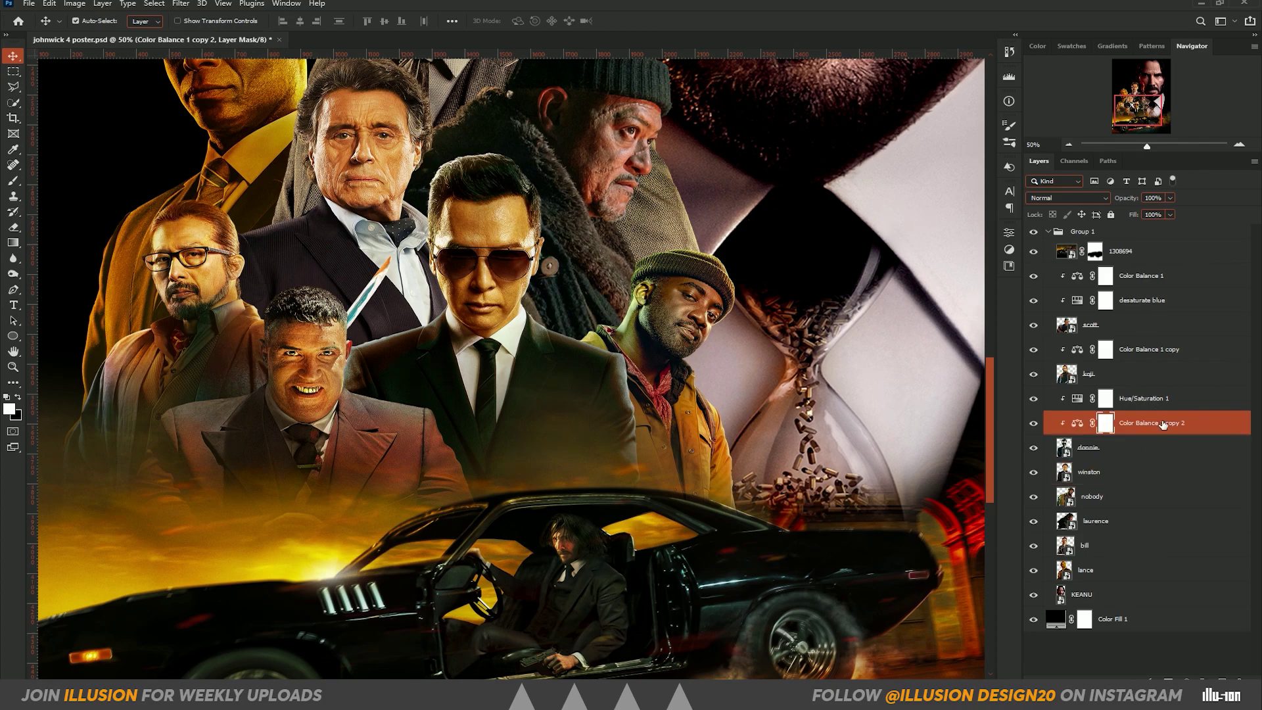
double_click(1207, 429)
key("ctrl+0")
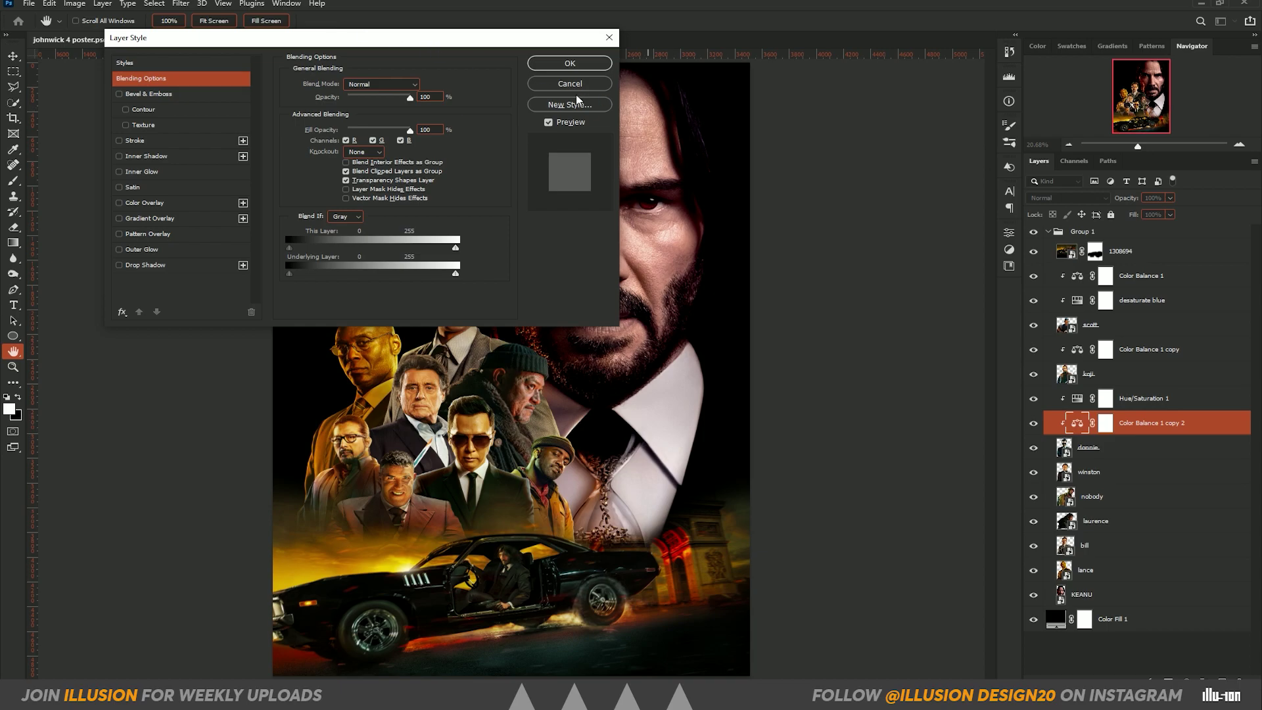
left_click(569, 86)
left_click_drag(1196, 426, 1198, 460)
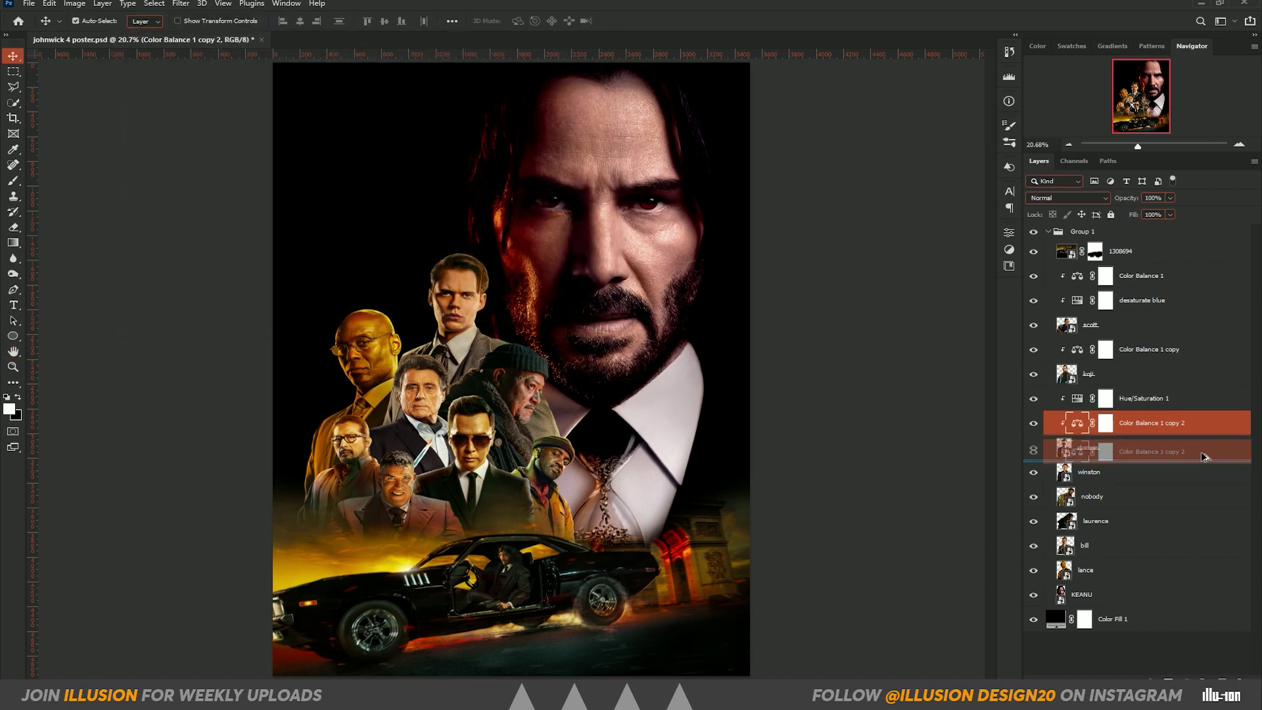
left_click(1198, 483, "alt")
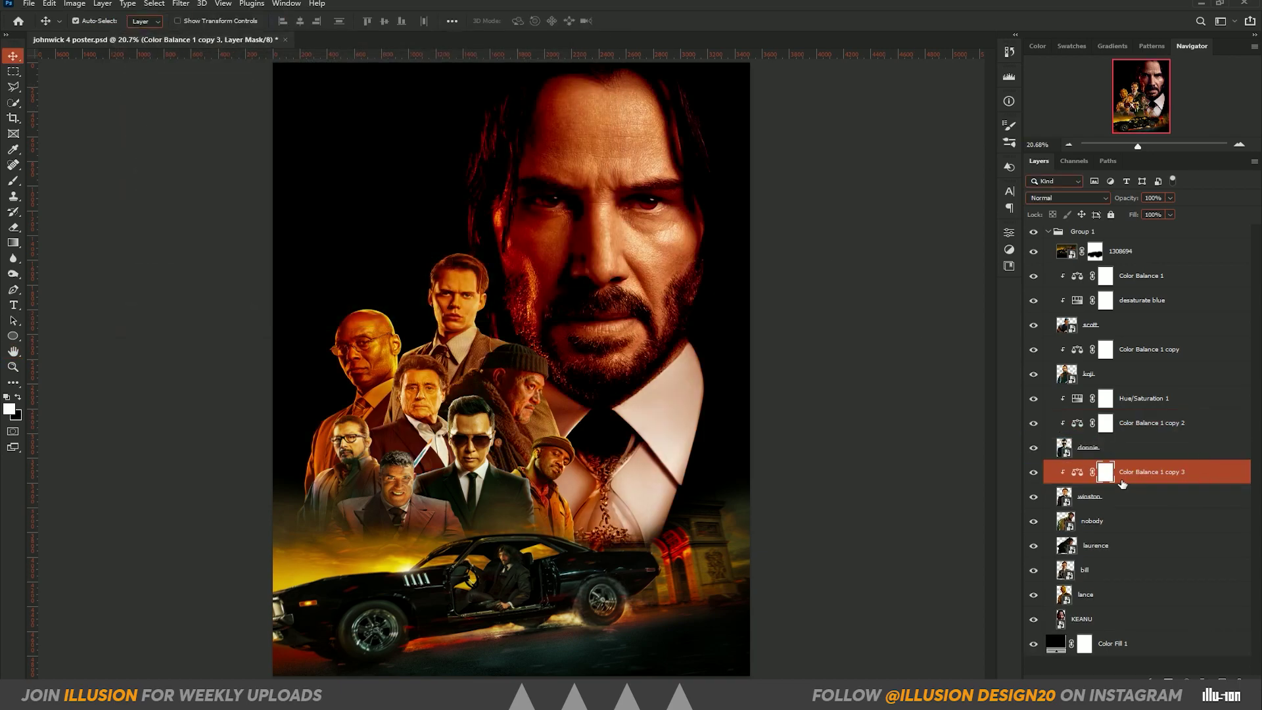
Ease the copy's midtone Cyan-Red to +32 and make it visible again
double_click(1078, 472)
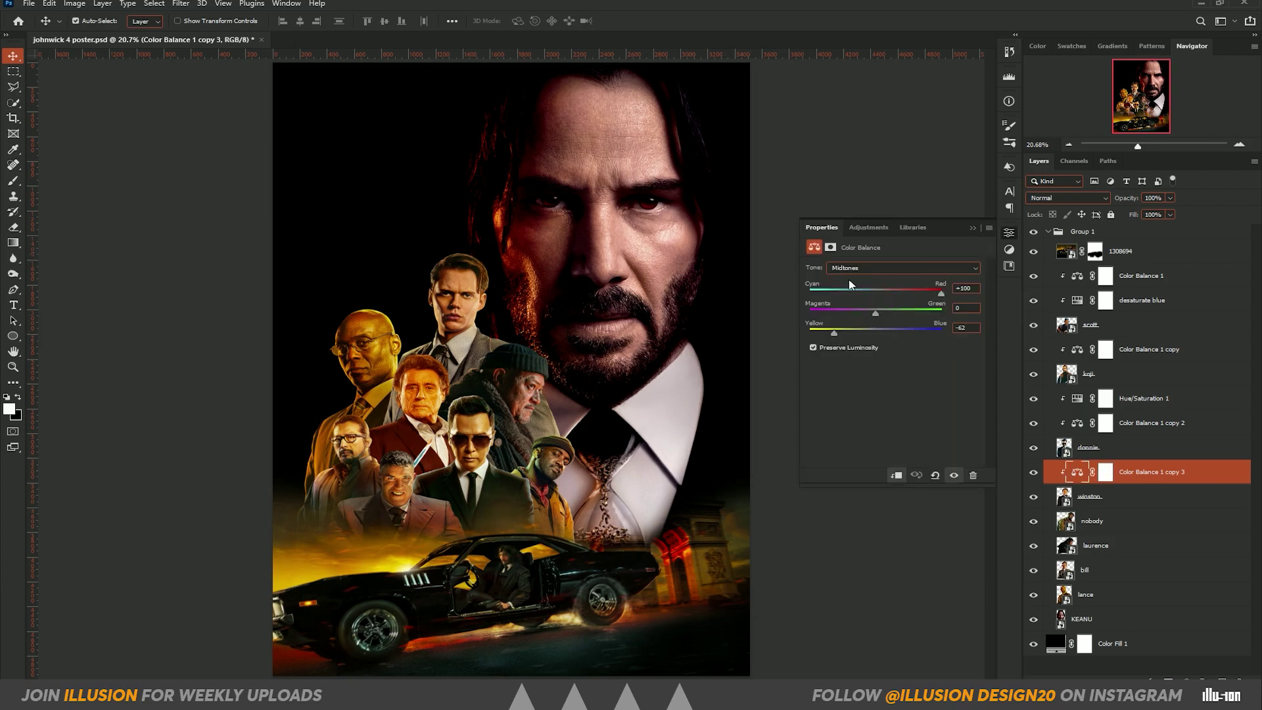
left_click_drag(933, 296, 898, 302)
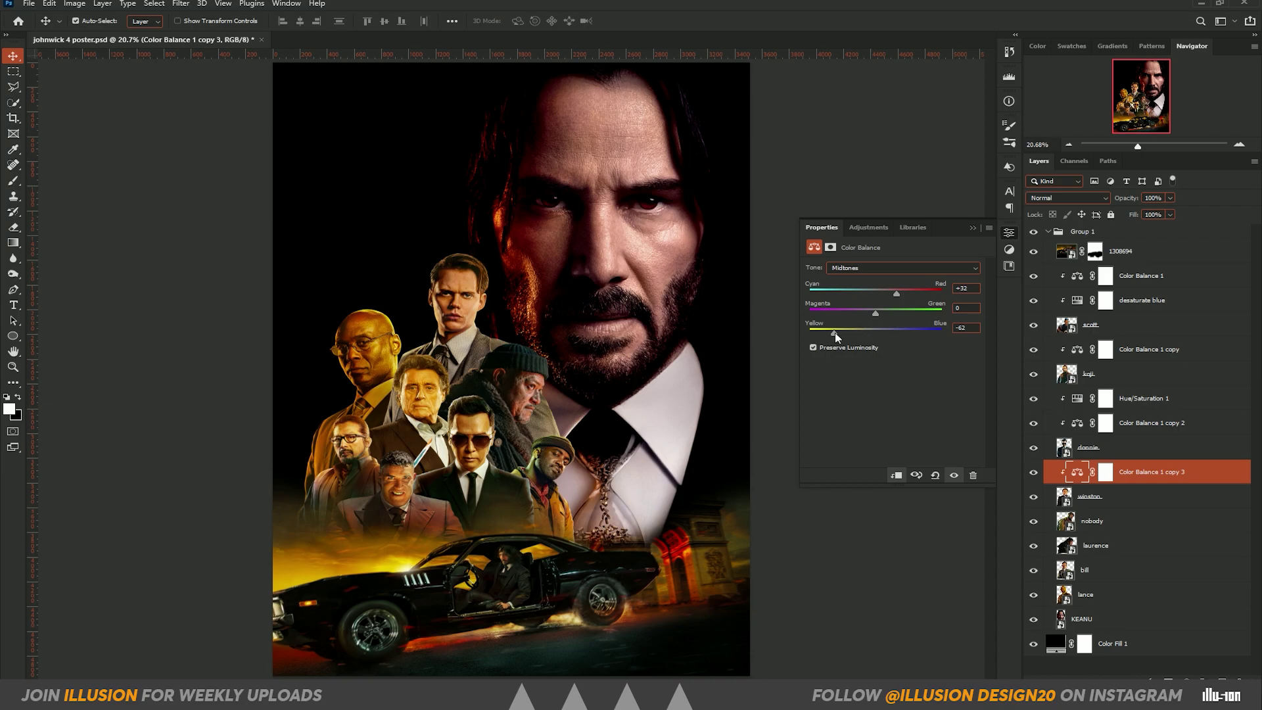
left_click_drag(835, 334, 860, 333)
left_click(972, 228)
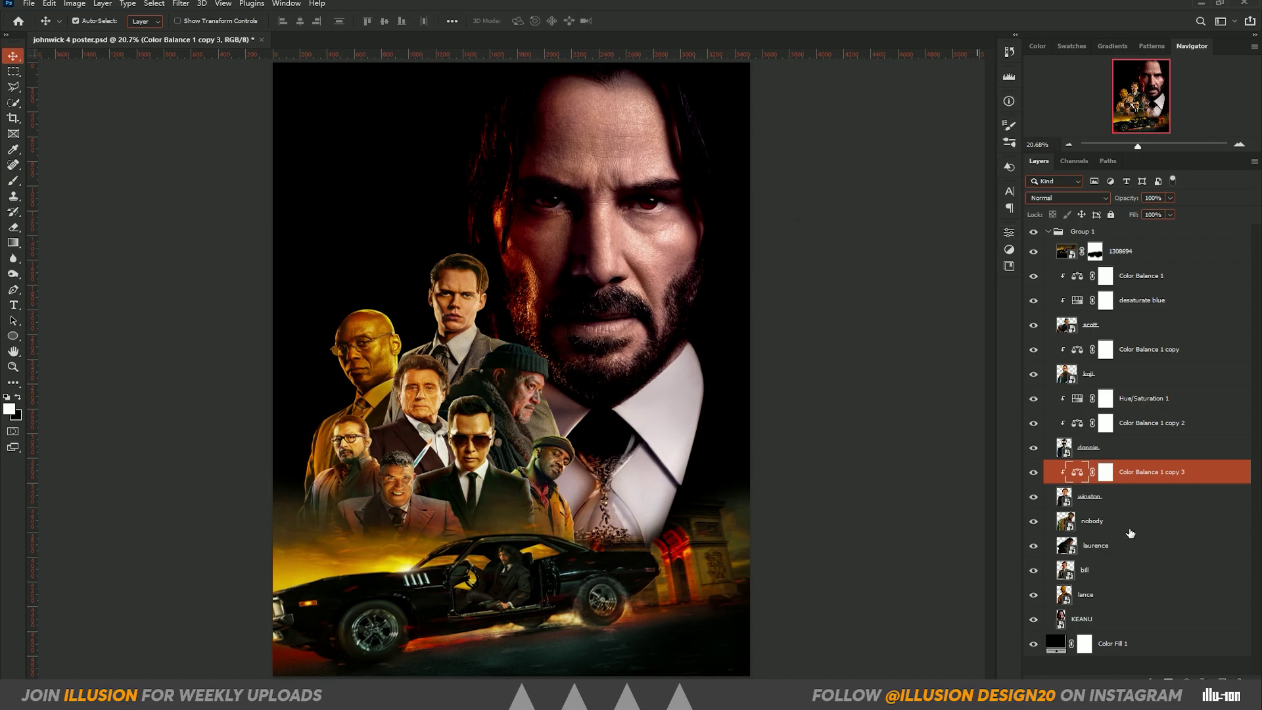
left_click(1034, 474)
Duplicate the colour balance onto laurence and nudge its midtones slightly redder and less yellow
left_click(513, 389)
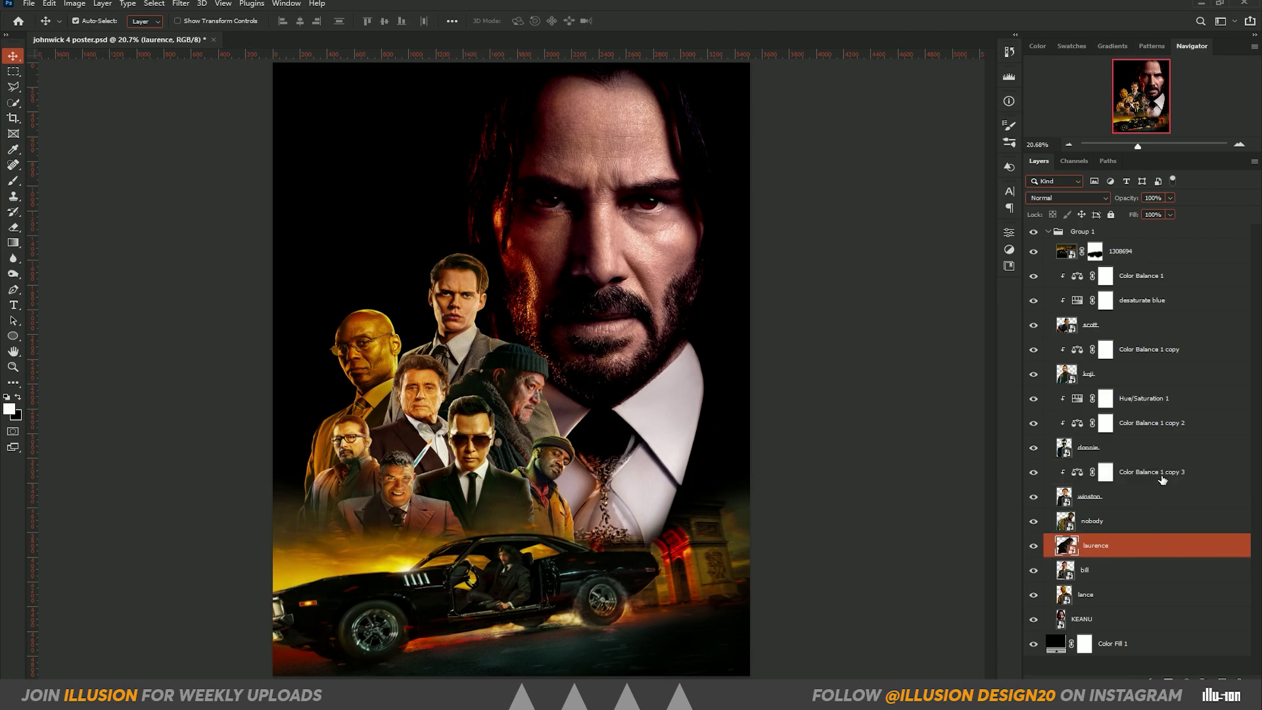
left_click_drag(1162, 481, 1210, 534)
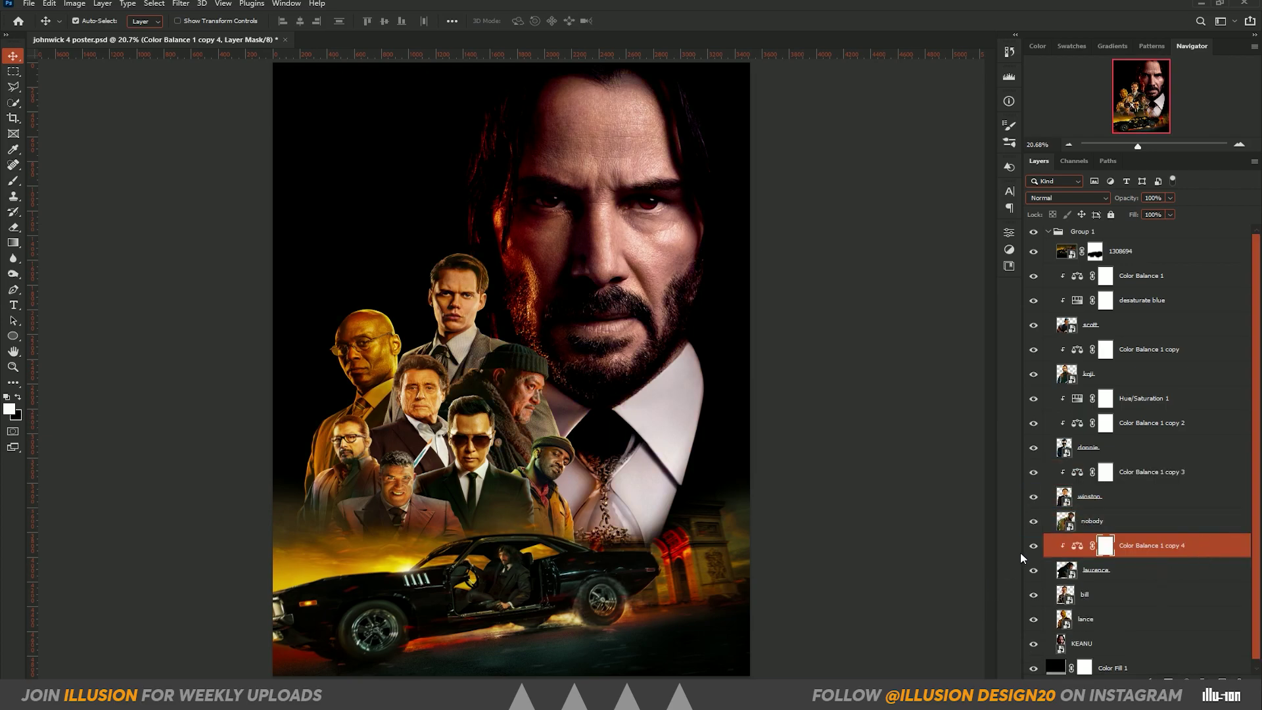
double_click(1077, 546)
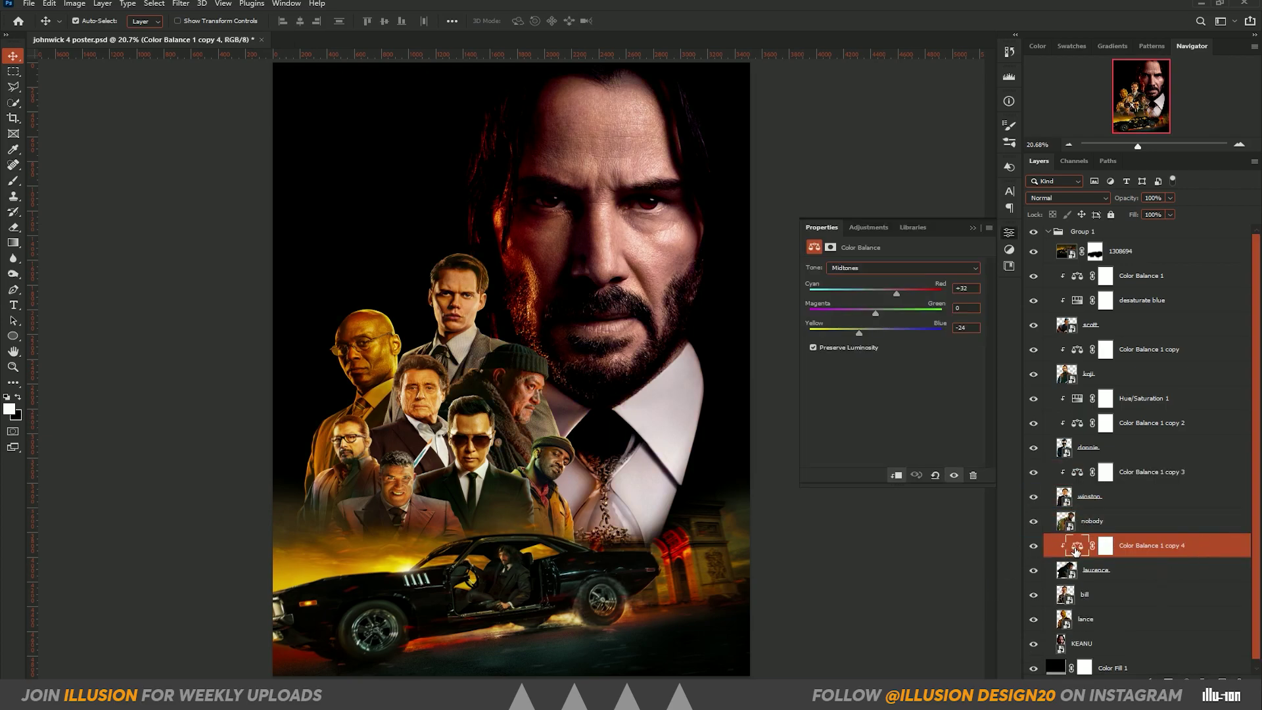
left_click(905, 292)
left_click(851, 333)
left_click(971, 228)
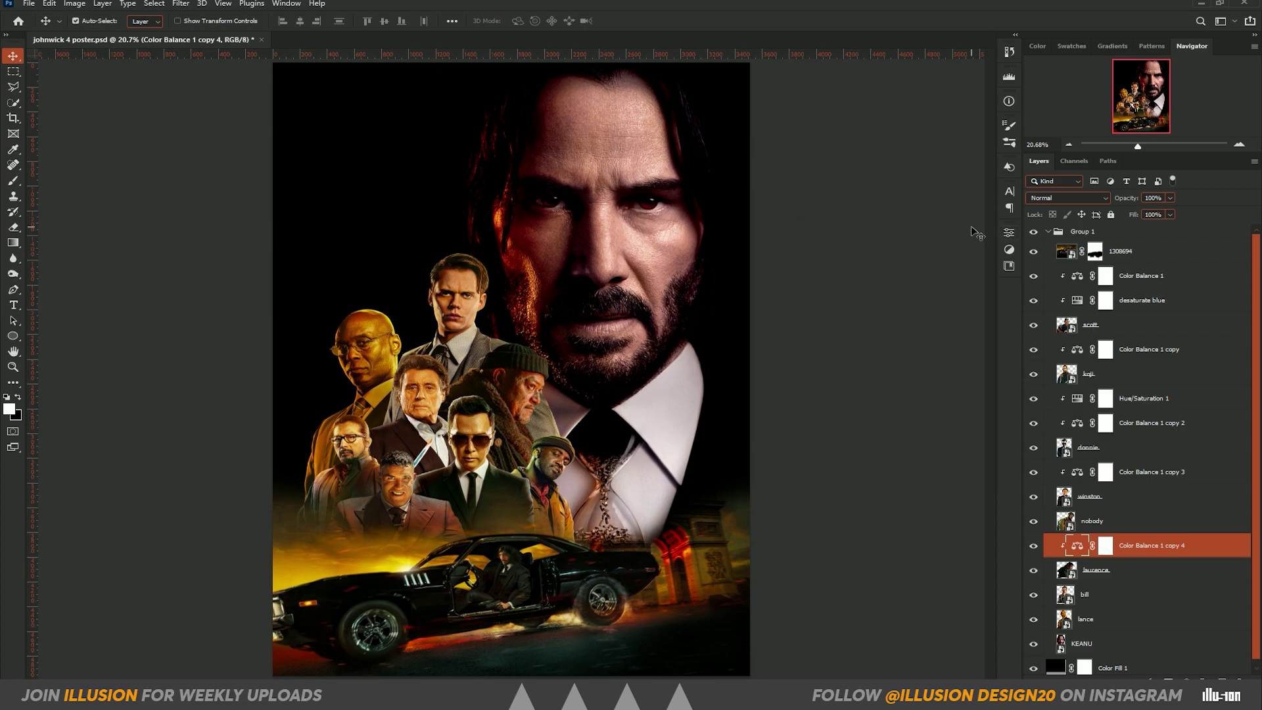
left_click(1139, 571)
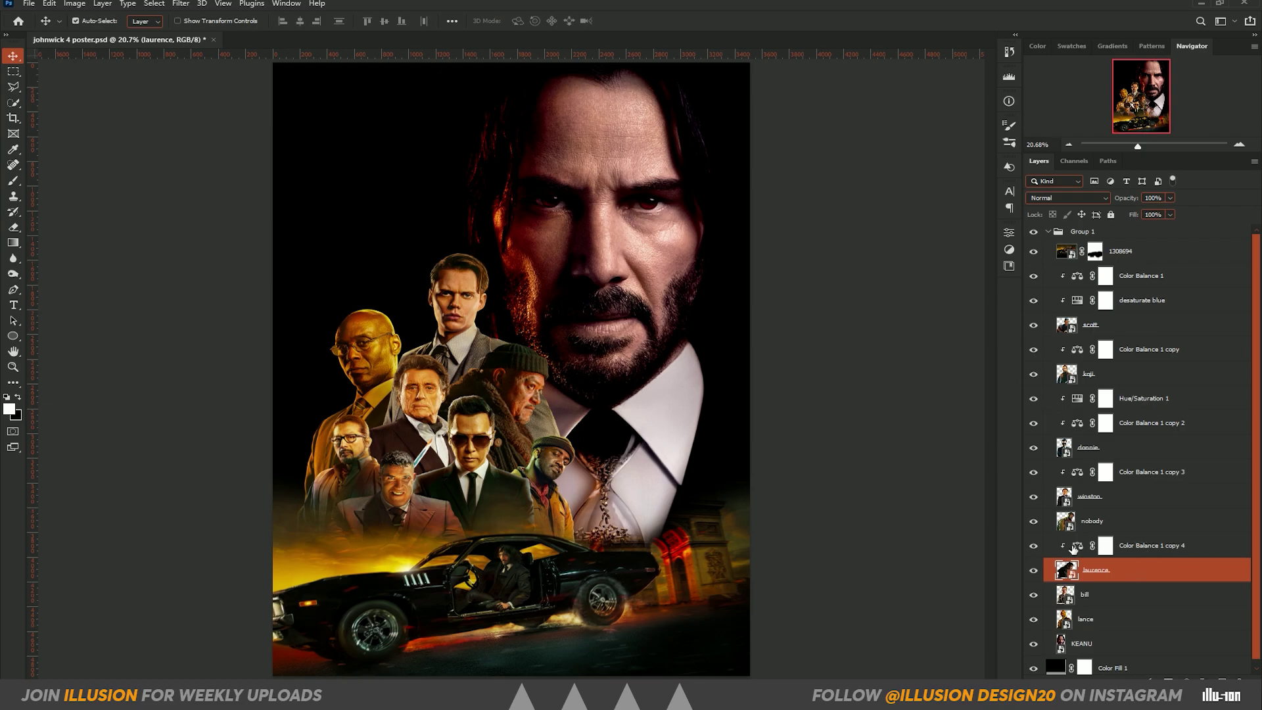
Warm Color Balance 1 copy 4's shadows and set its highlights to Red +23, Yellow -12
double_click(1076, 548)
left_click(911, 269)
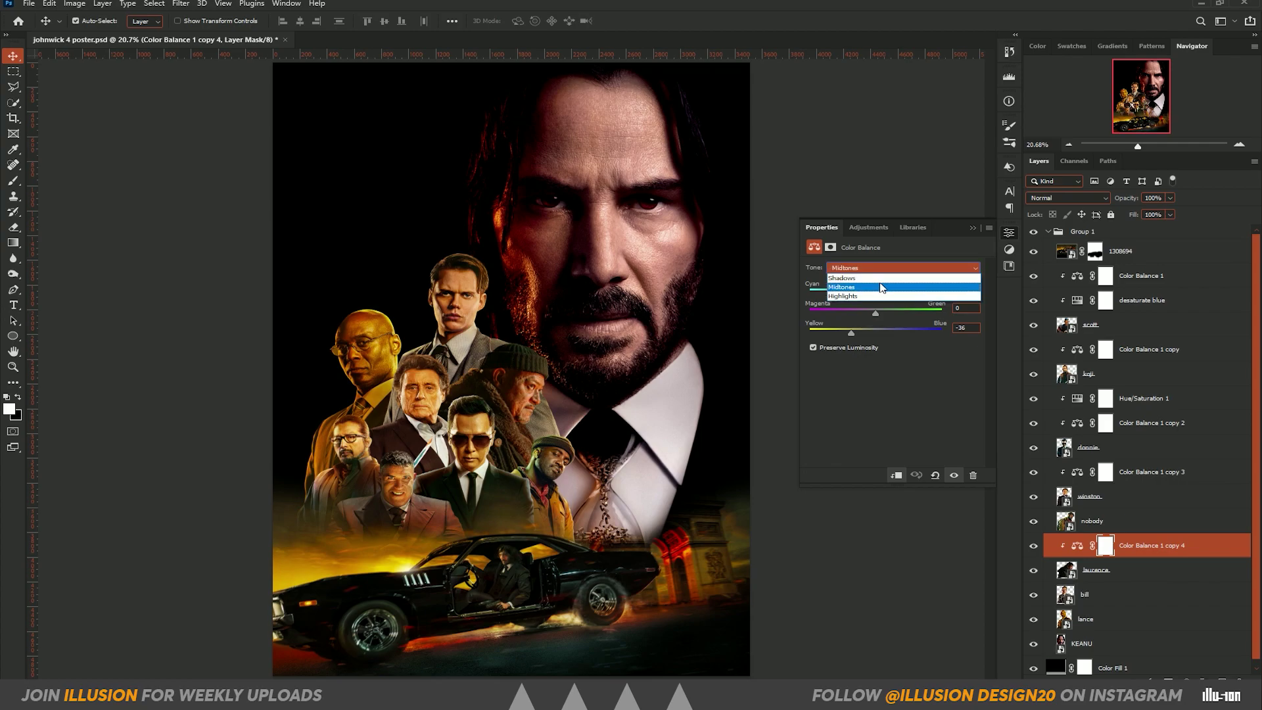
left_click(875, 277)
mouse_move(879, 293)
left_mouse_down()
mouse_move(895, 292)
mouse_move(865, 289)
mouse_move(853, 338)
mouse_move(869, 337)
left_mouse_up()
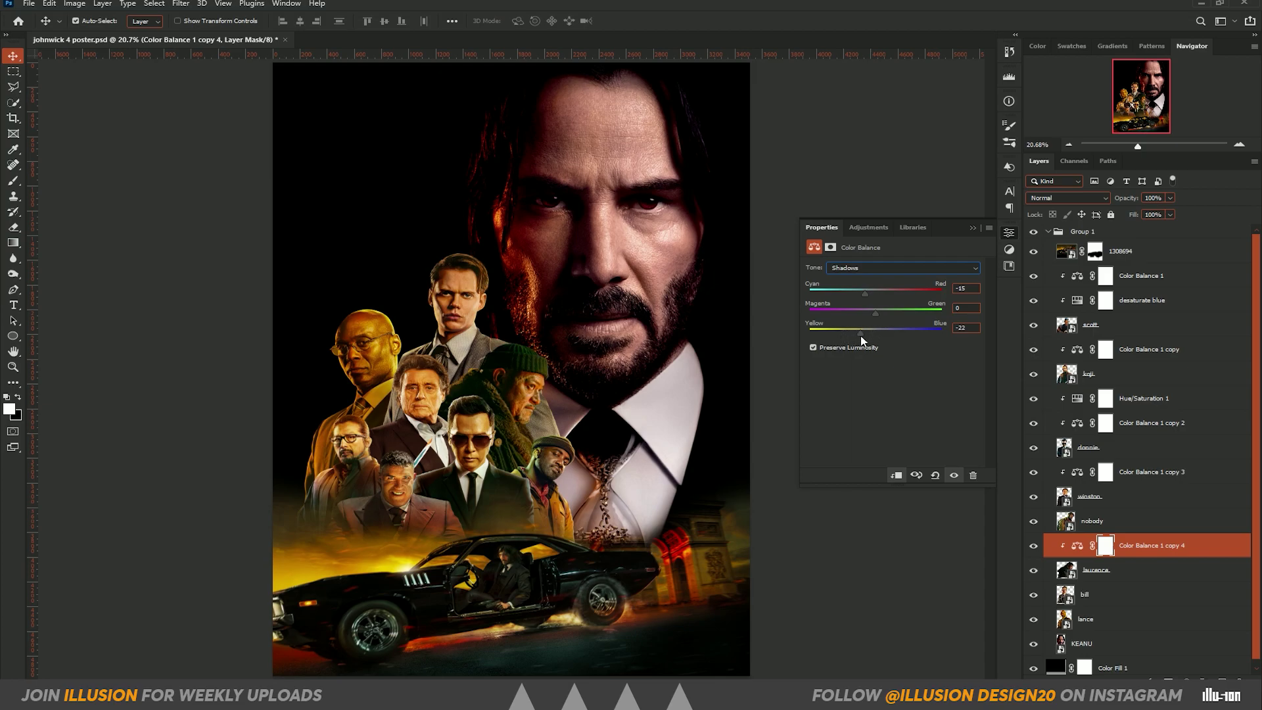
left_click(899, 269)
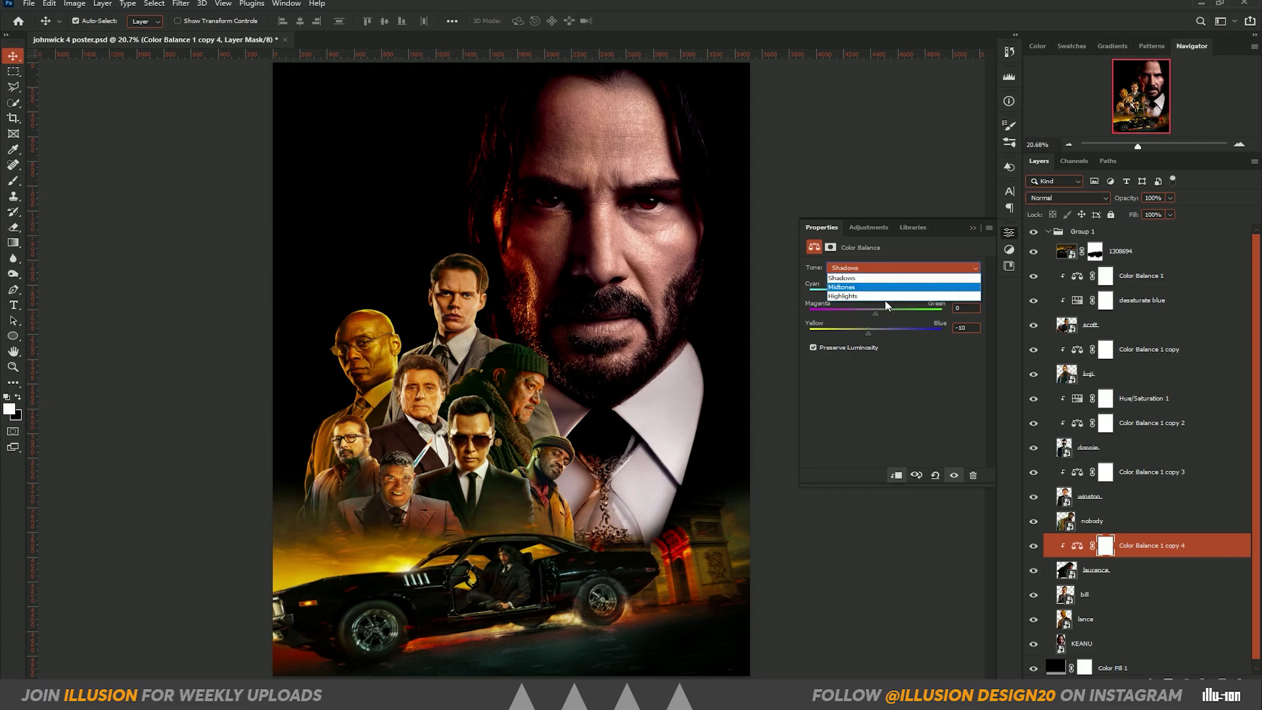
left_click(875, 296)
mouse_move(875, 294)
left_mouse_down()
mouse_move(894, 296)
mouse_move(860, 336)
left_mouse_up()
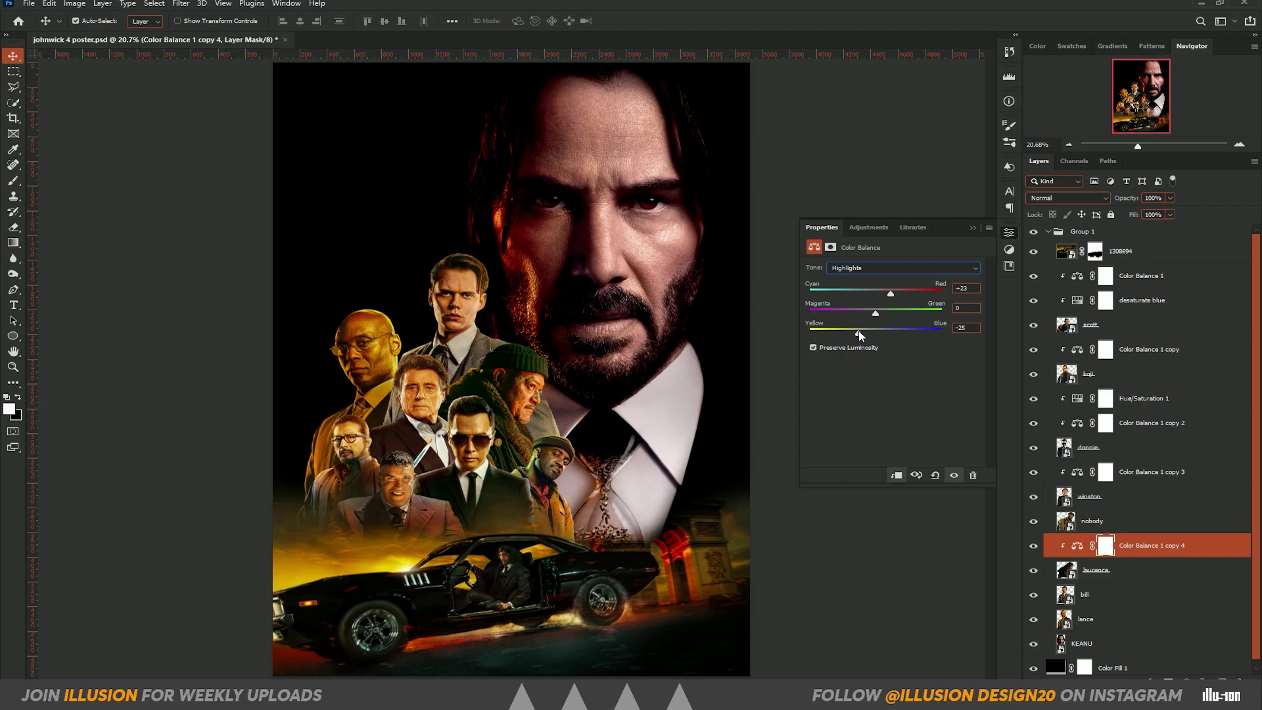
left_click_drag(859, 335, 867, 336)
left_click(973, 229)
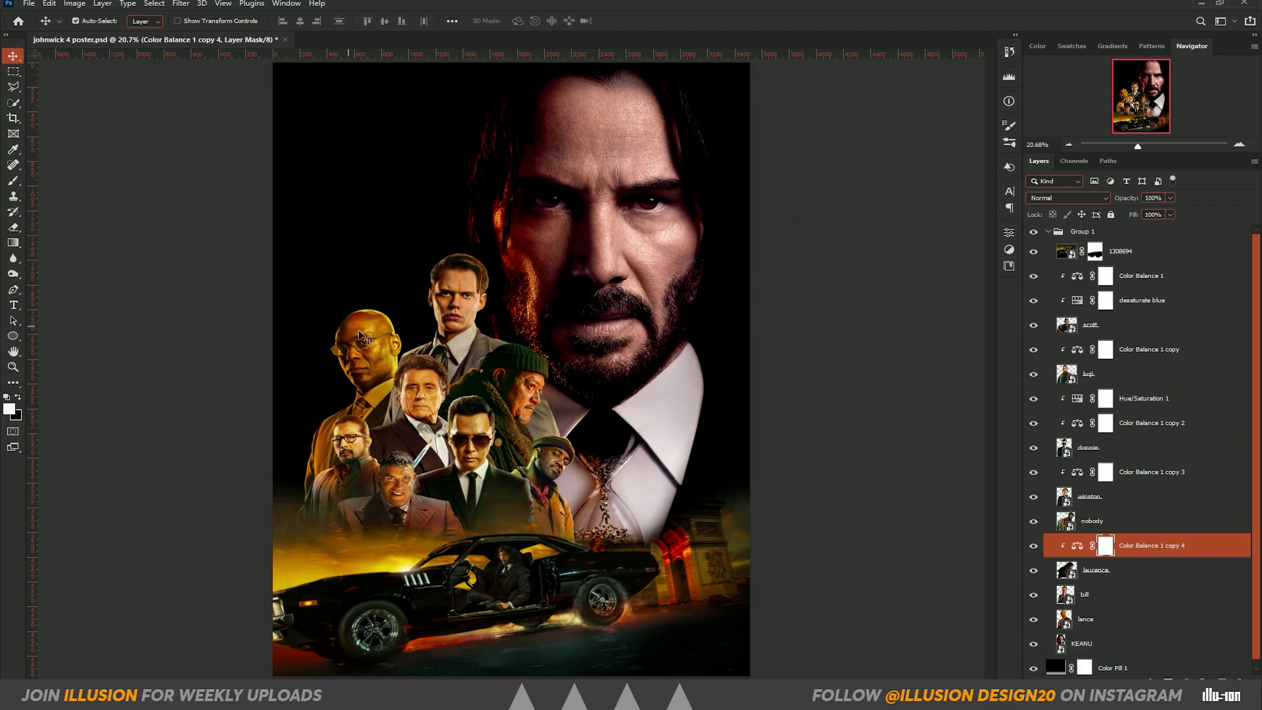
left_click(362, 334)
Clip a new Hue/Saturation 2 to lance that strongly desaturates the sampled yellow tones
left_click(1186, 680)
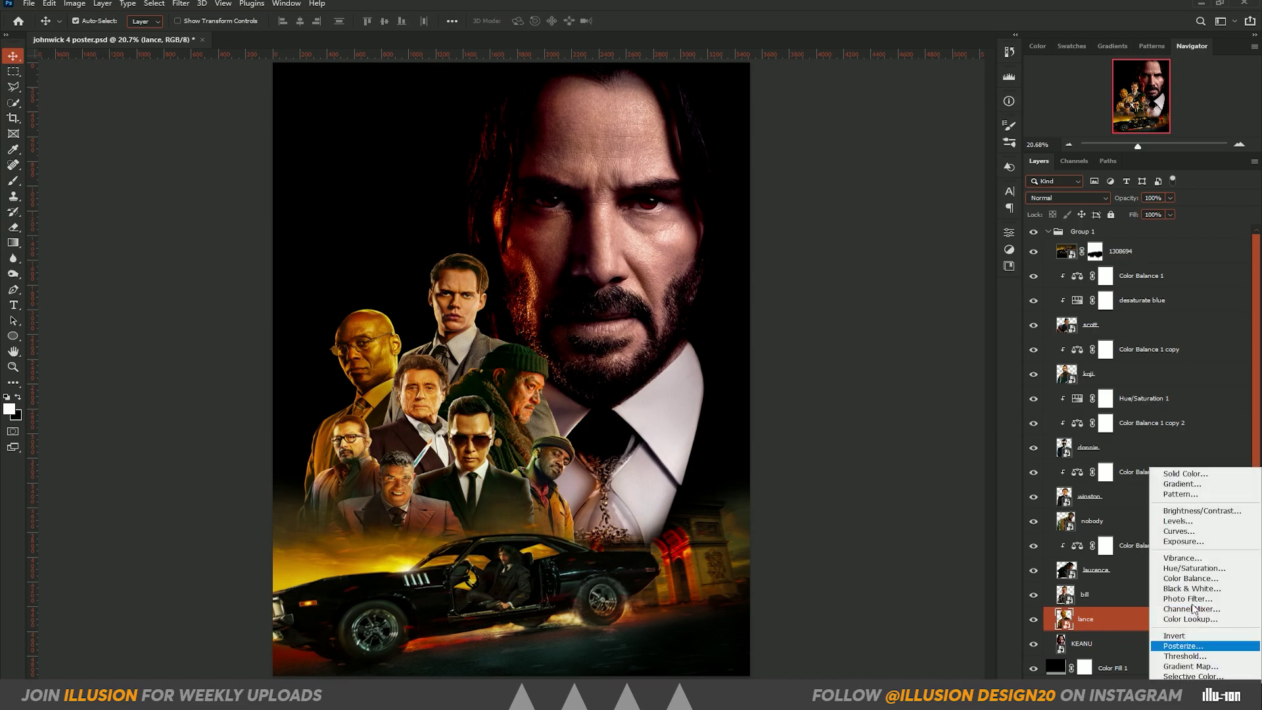
left_click(1195, 570)
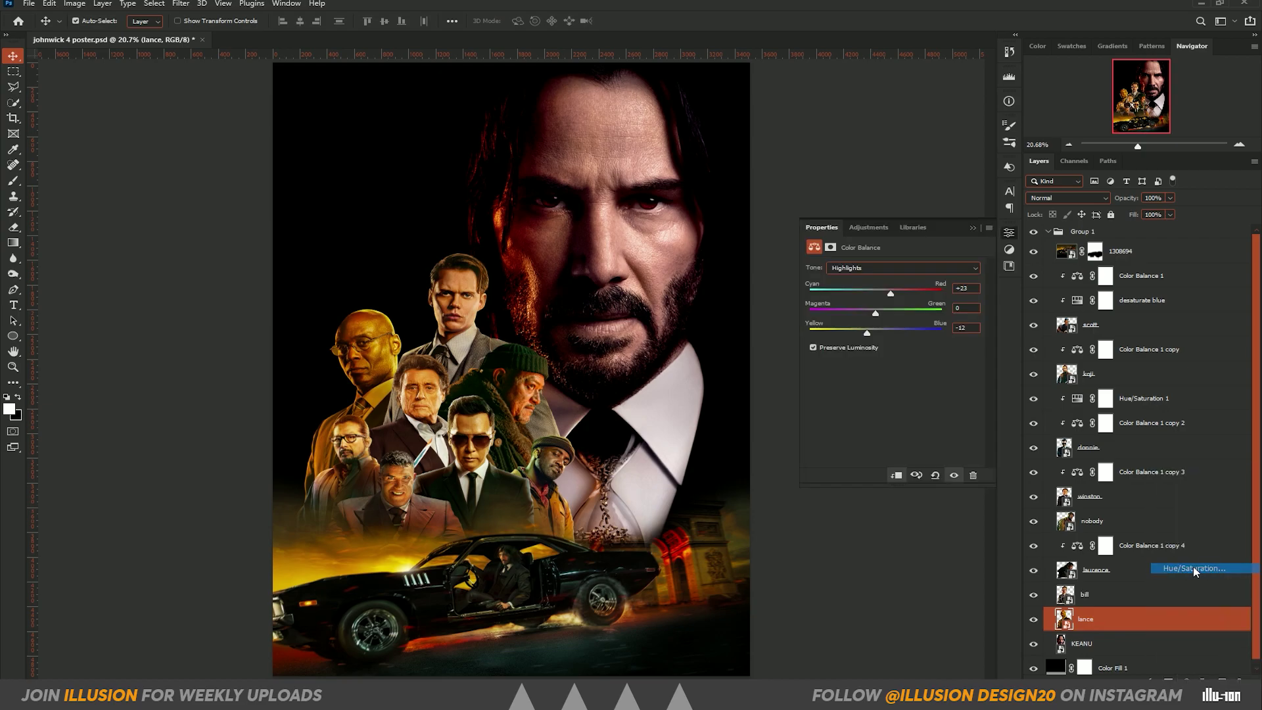
left_click(897, 476)
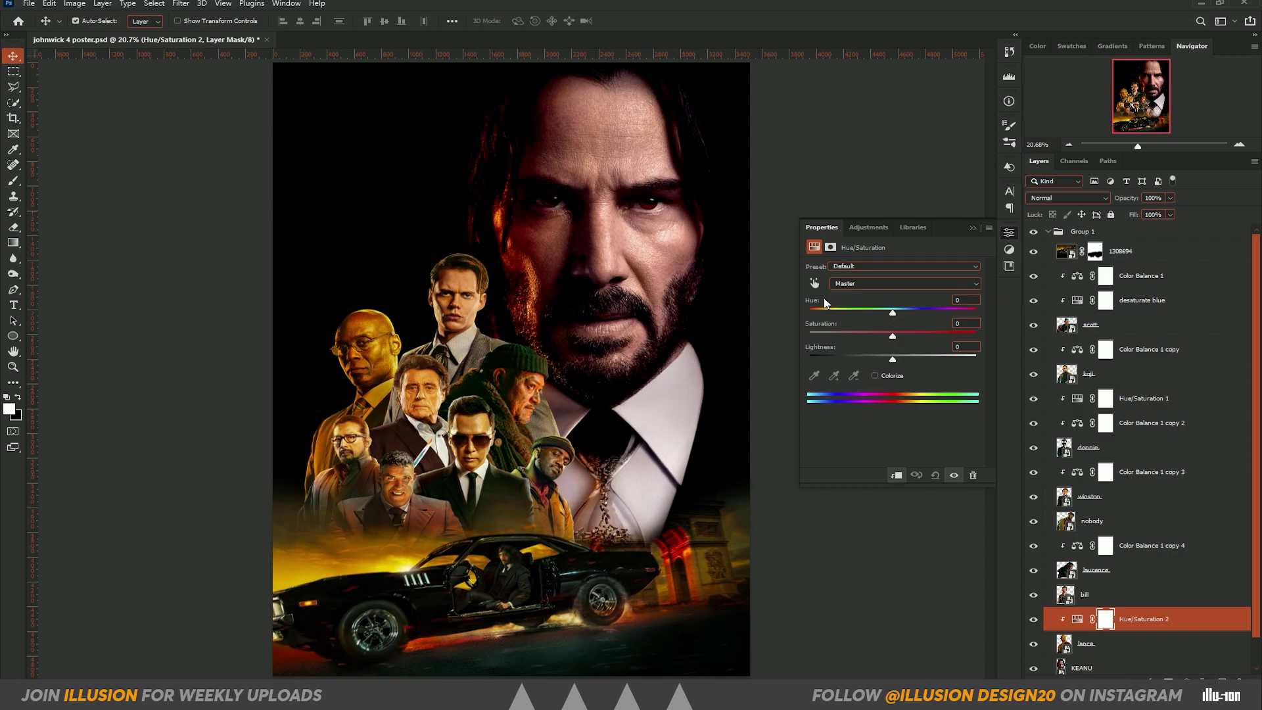
left_click(815, 283)
left_click(395, 321)
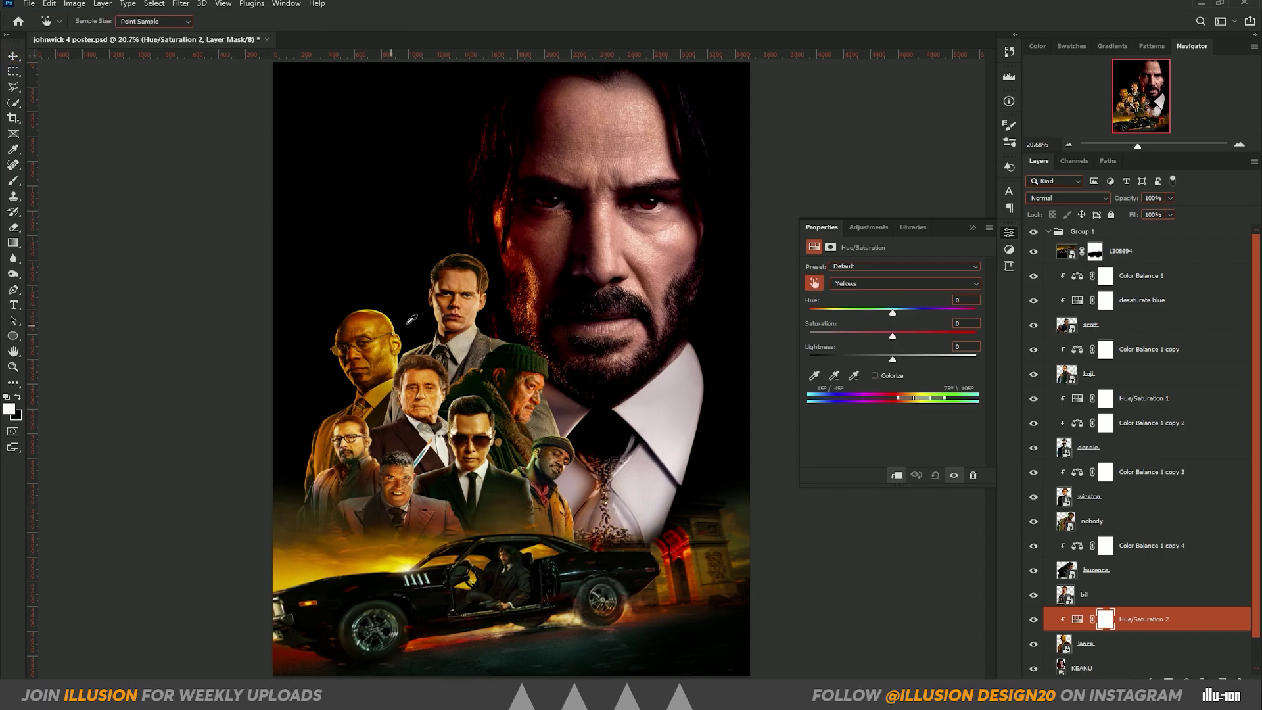
mouse_move(889, 337)
left_mouse_down()
mouse_move(816, 348)
mouse_move(864, 339)
mouse_move(895, 359)
mouse_move(877, 342)
left_mouse_up()
left_click(973, 228)
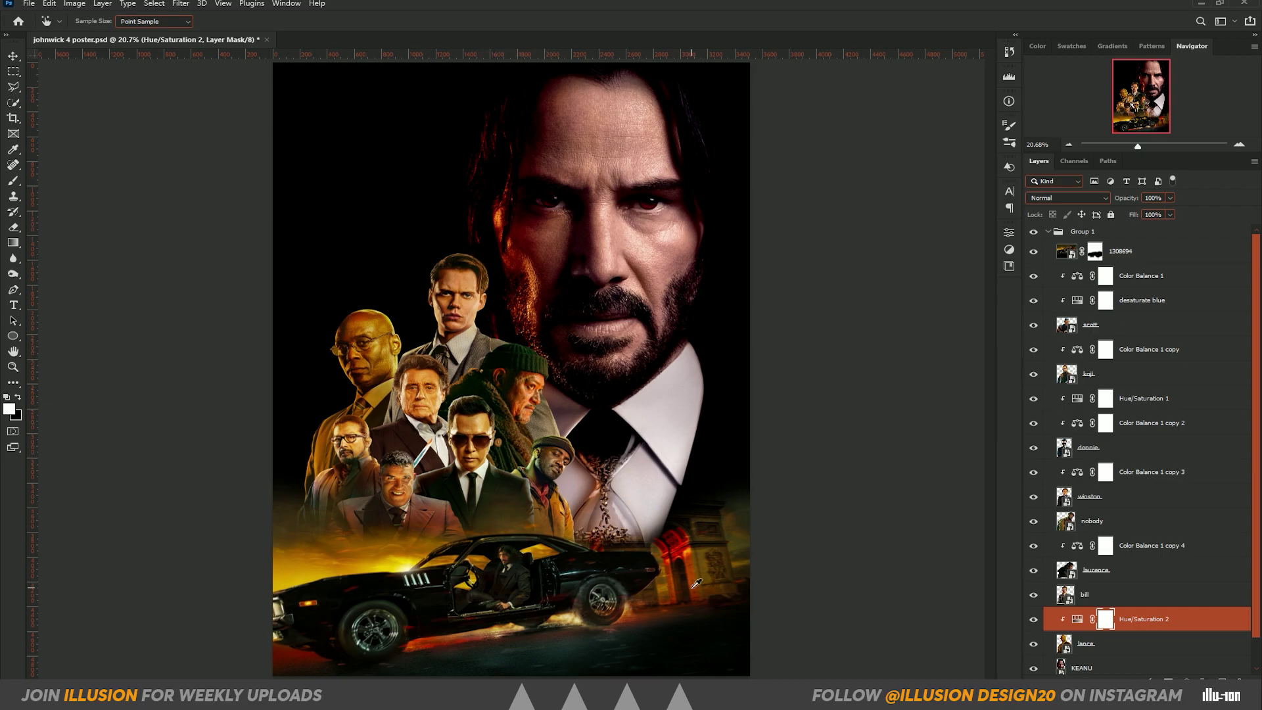
left_click(13, 56)
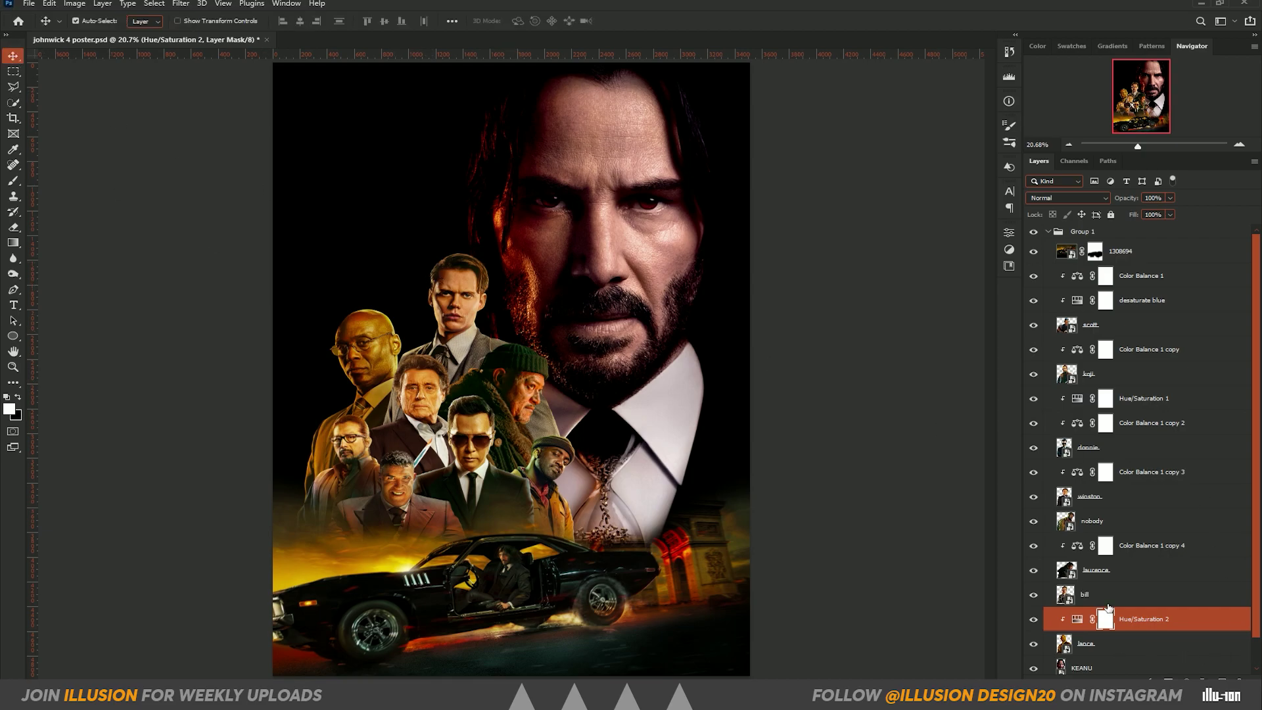
Give the bill layer a Color Balance with midtones Cyan-Red +13
left_click(1106, 595)
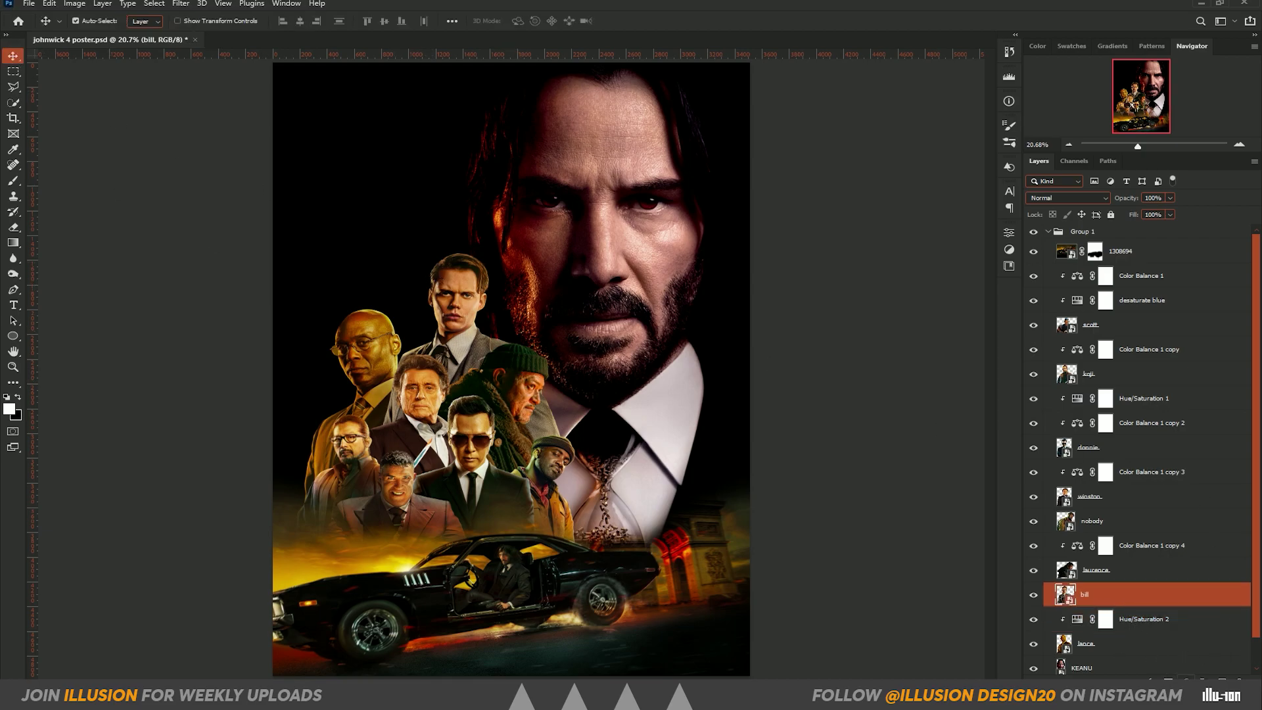
right_click(1148, 595)
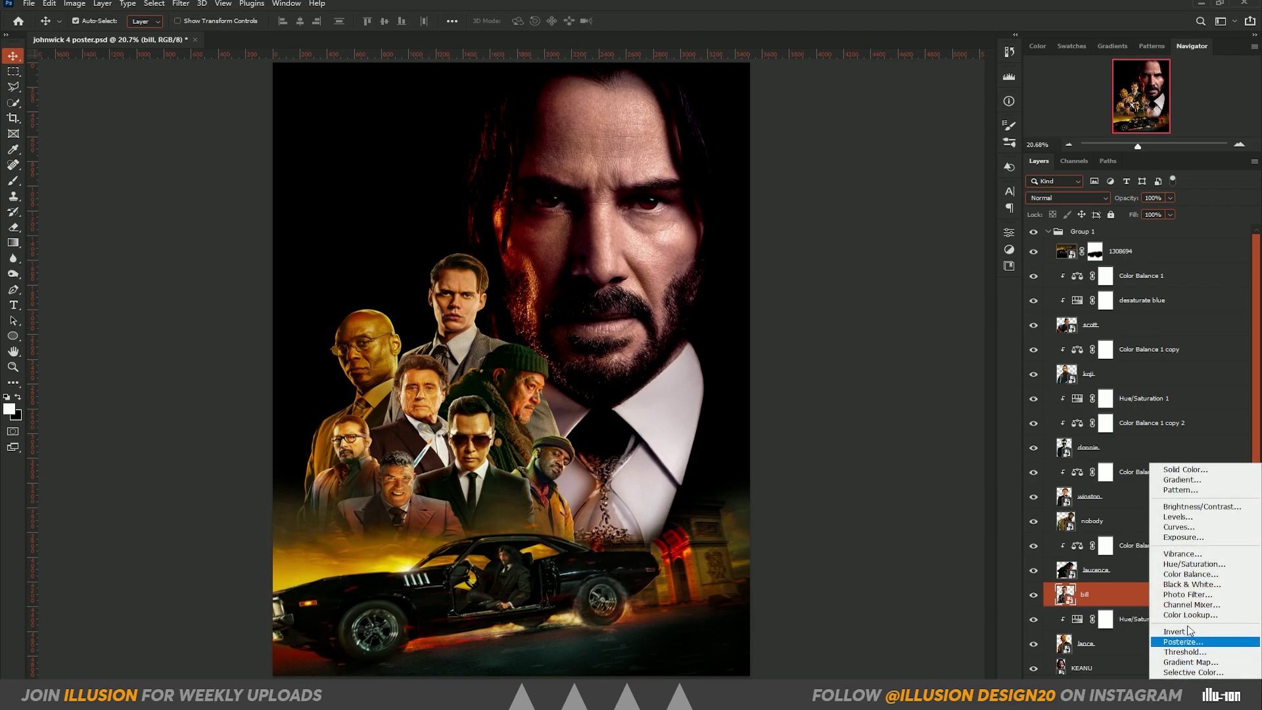
left_click(1183, 575)
key("ctrl+b")
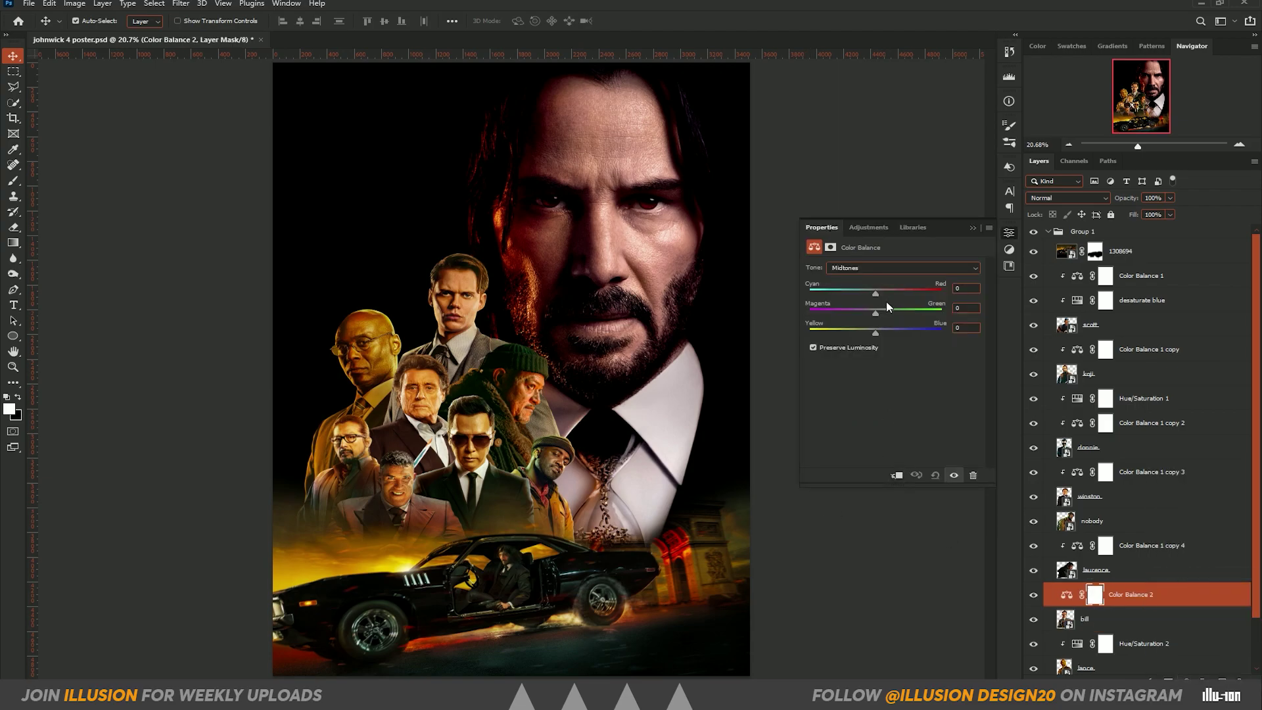
mouse_move(876, 295)
left_mouse_down()
mouse_move(892, 291)
mouse_move(866, 330)
left_mouse_up()
left_click(973, 229)
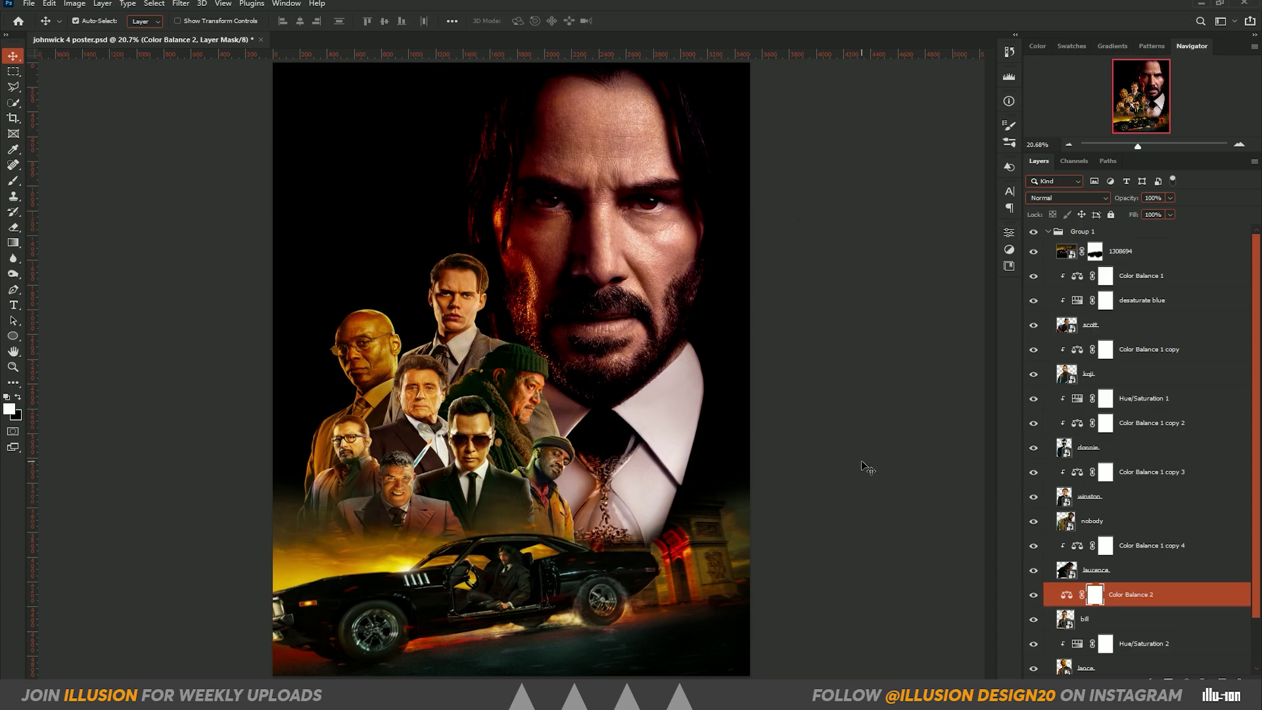
Clip Color Balance 3 to nobody: midtones Red +39, Yellow -41, highlights Yellow -39
left_click(560, 468)
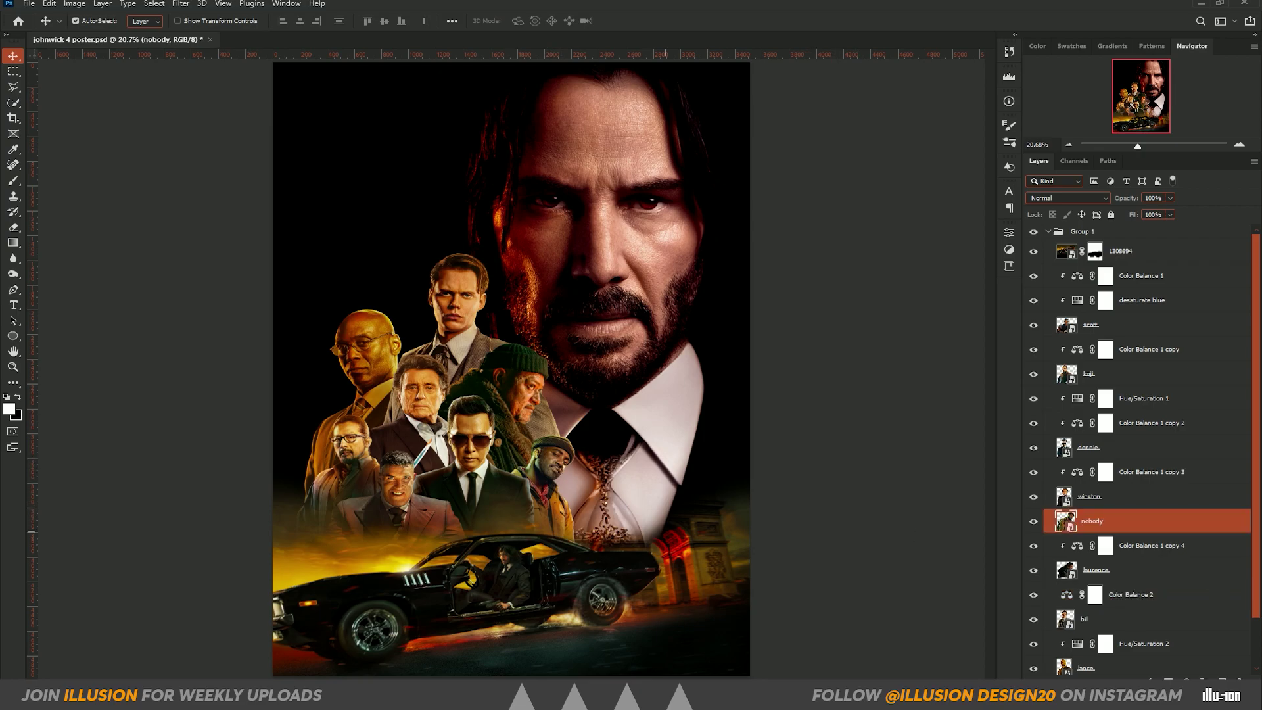
left_click(1186, 679)
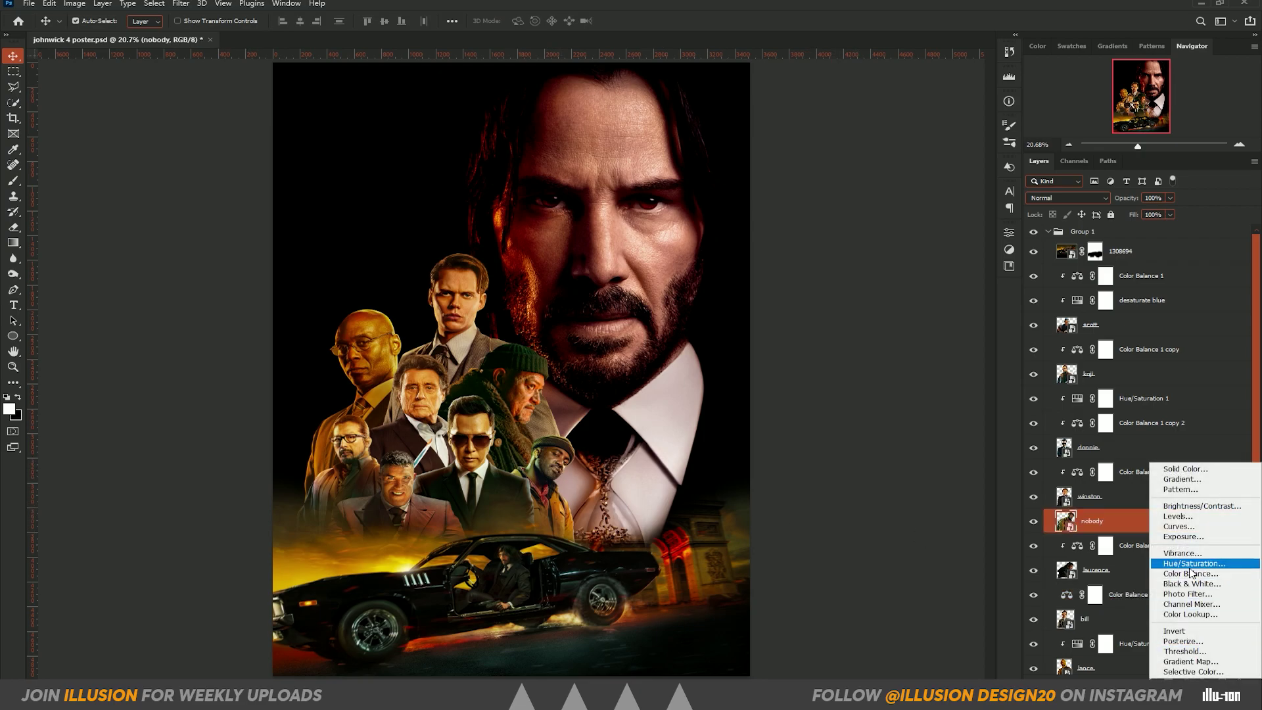
left_click(1192, 573)
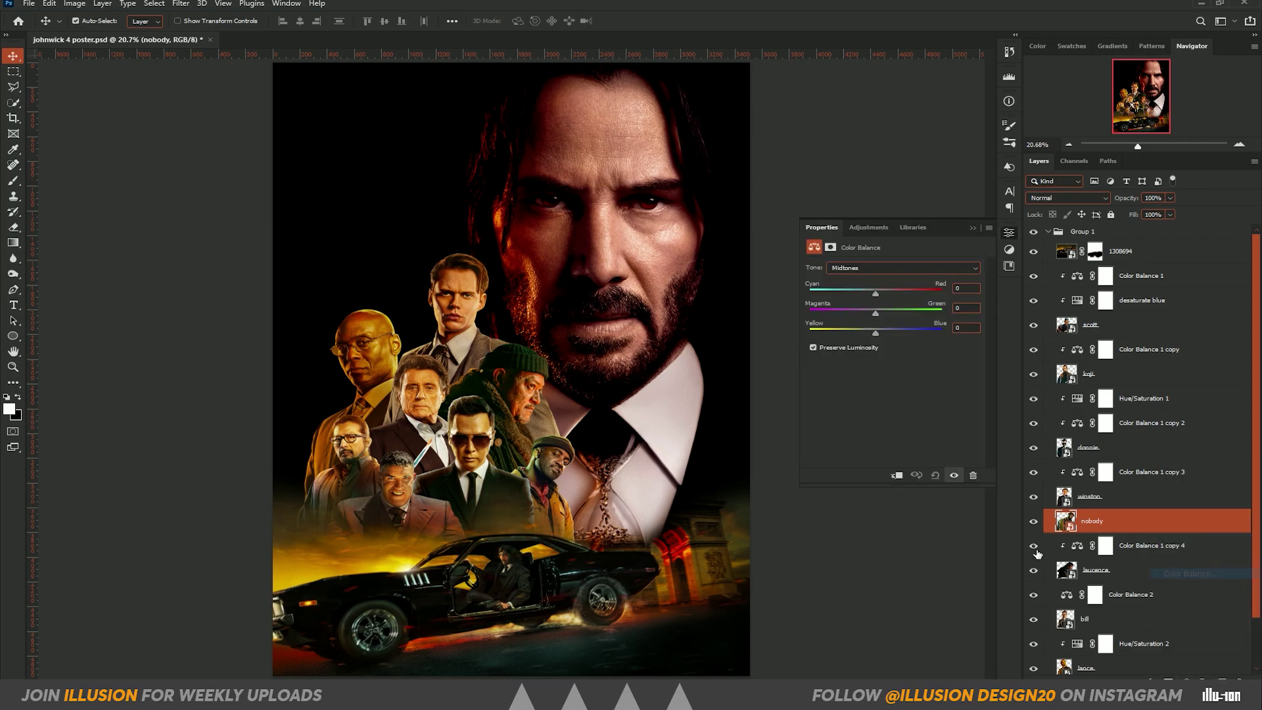
left_click(897, 474)
left_click_drag(875, 294, 901, 295)
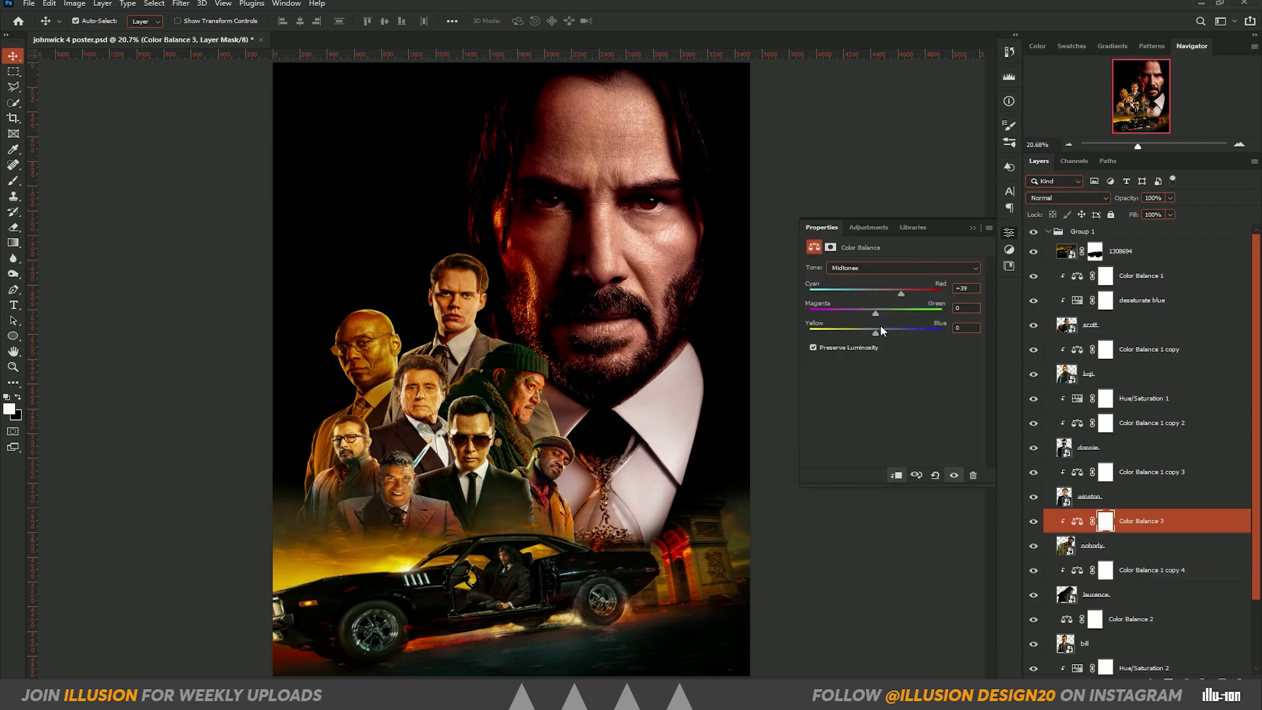
left_click_drag(875, 335, 862, 335)
left_click(917, 267)
left_click(878, 297)
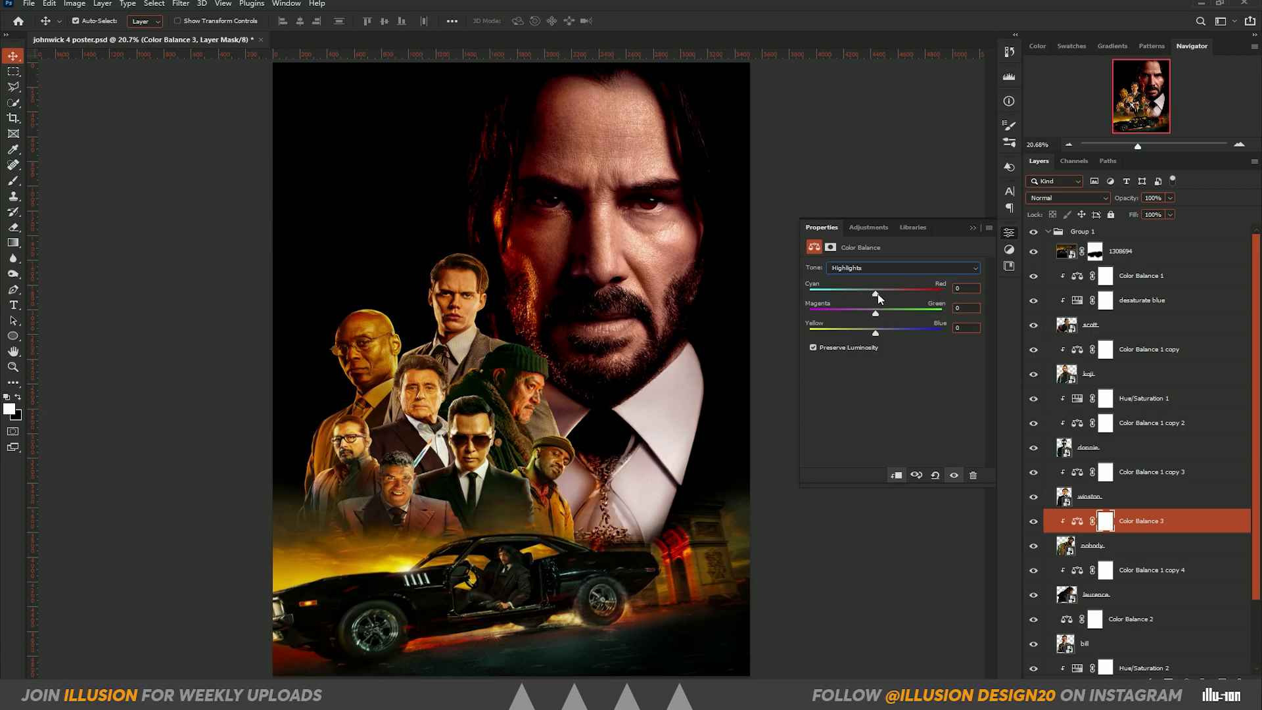
left_click_drag(875, 334, 857, 339)
left_click_drag(857, 339, 853, 337)
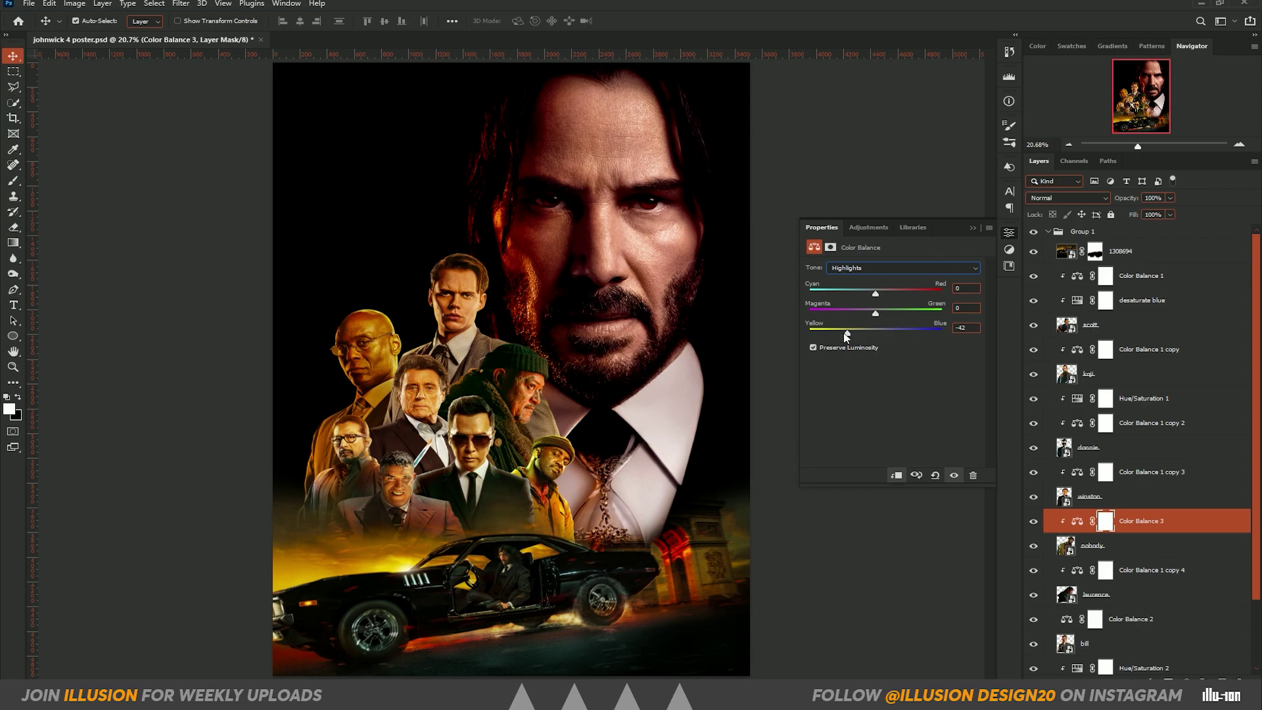
left_click(973, 228)
Clip a Hue/Saturation 3 to nobody setting Yellows to Saturation -25, Lightness +9
left_click(1186, 681)
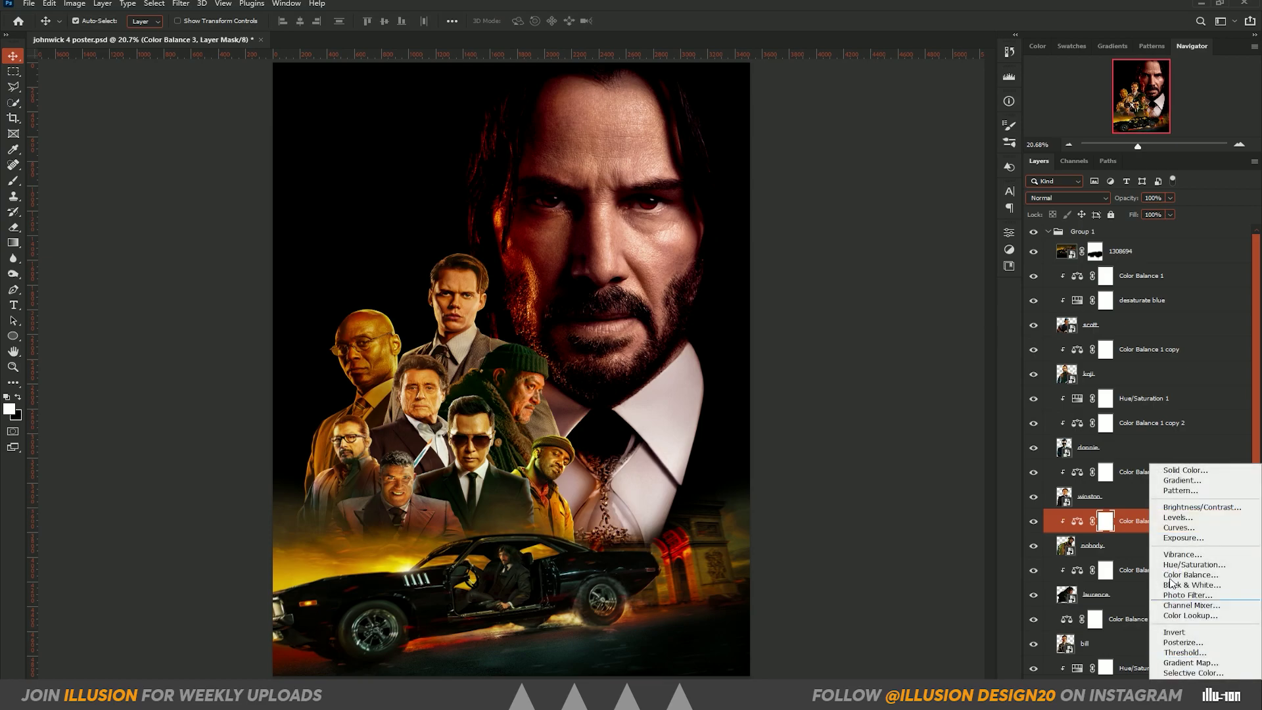
left_click(1183, 567)
left_click(815, 283)
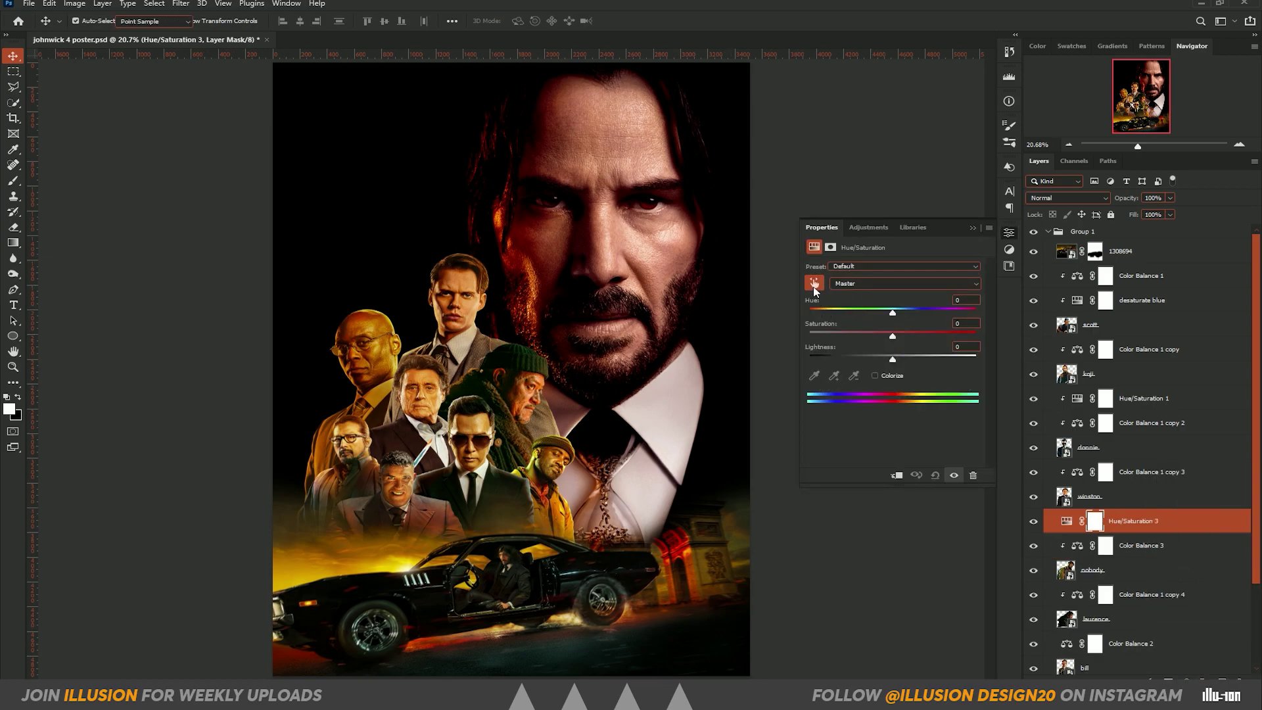
left_click(539, 452)
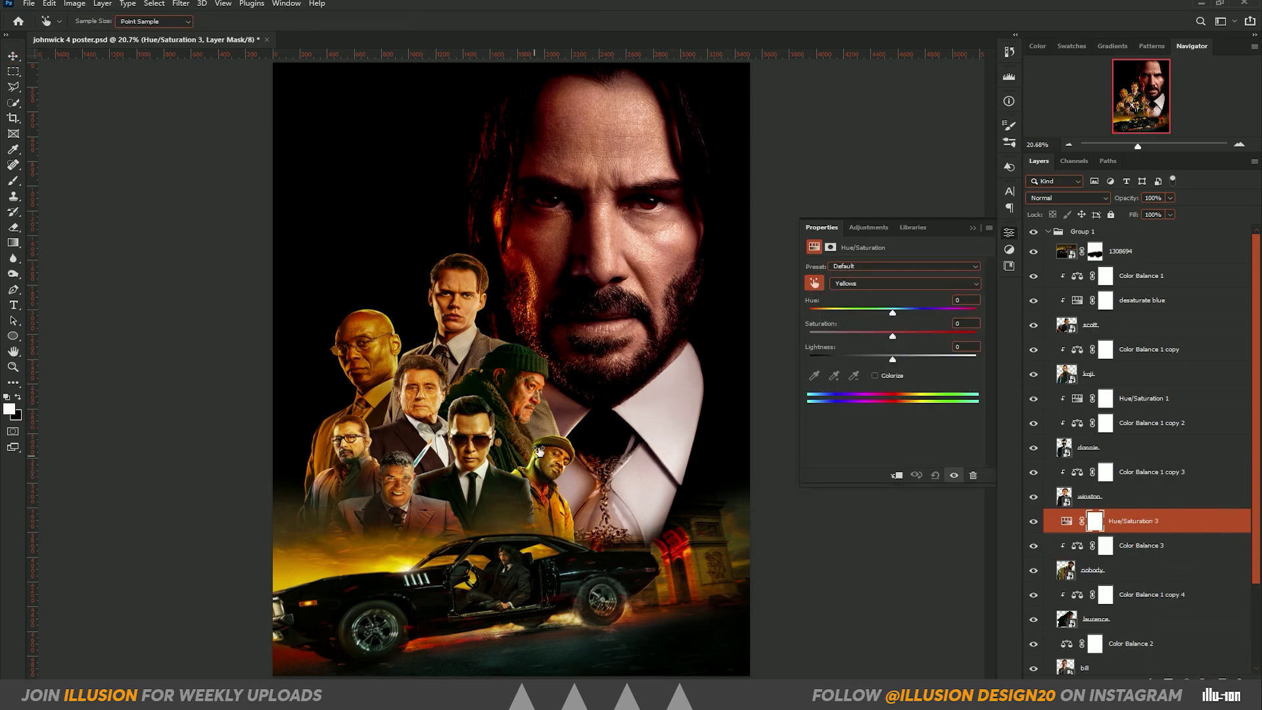
mouse_move(892, 338)
left_mouse_down()
mouse_move(842, 336)
mouse_move(905, 357)
mouse_move(879, 362)
left_mouse_up()
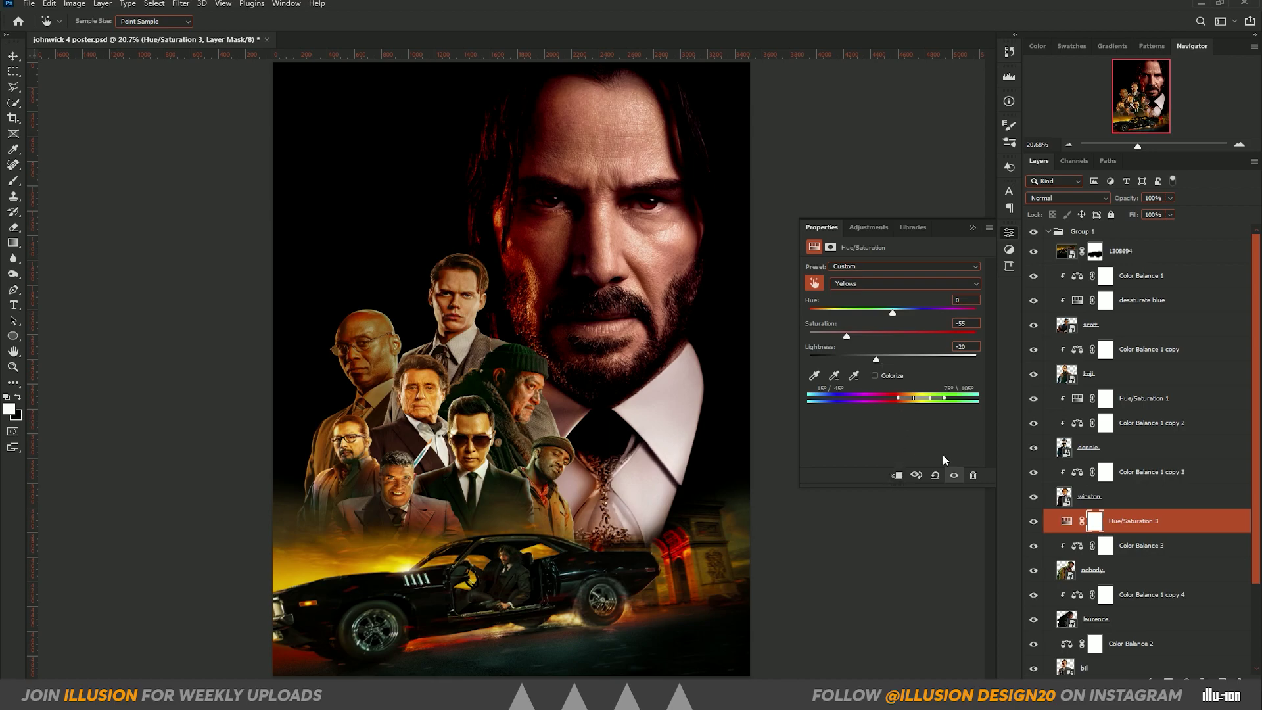
left_click(896, 477)
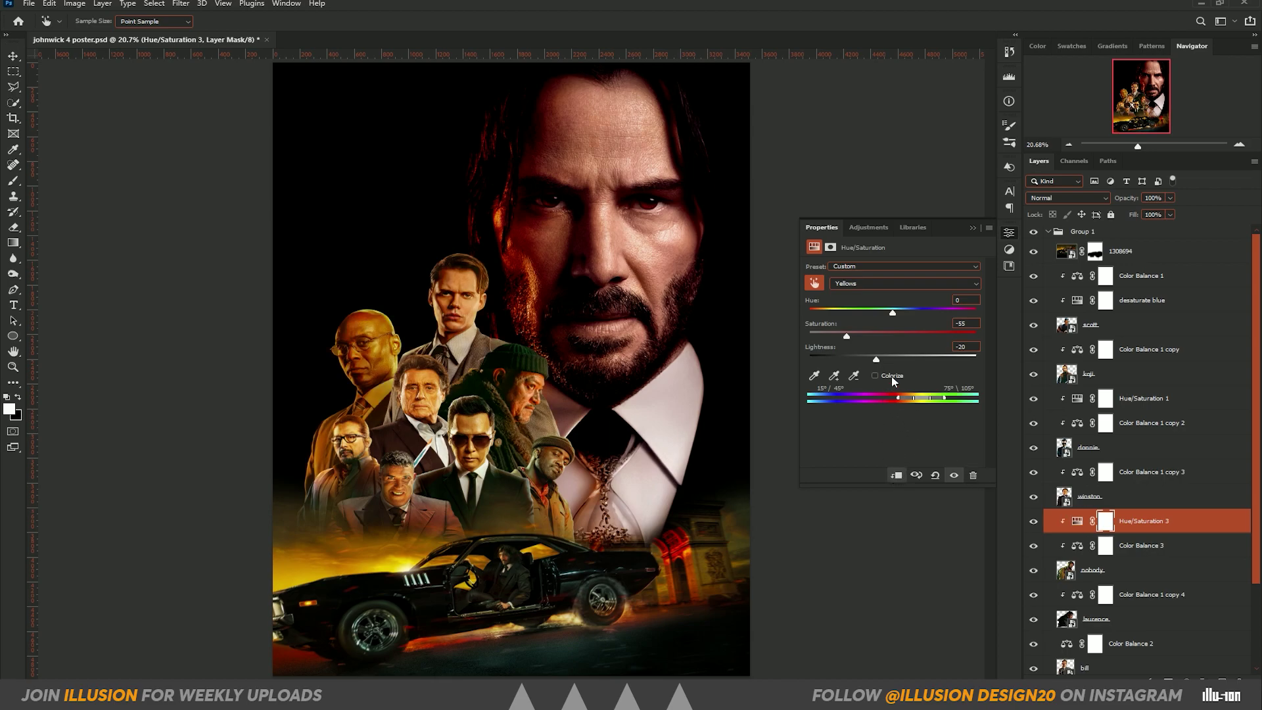
mouse_move(878, 358)
left_mouse_down()
mouse_move(947, 356)
mouse_move(875, 356)
mouse_move(936, 355)
mouse_move(901, 357)
mouse_move(873, 337)
left_mouse_up()
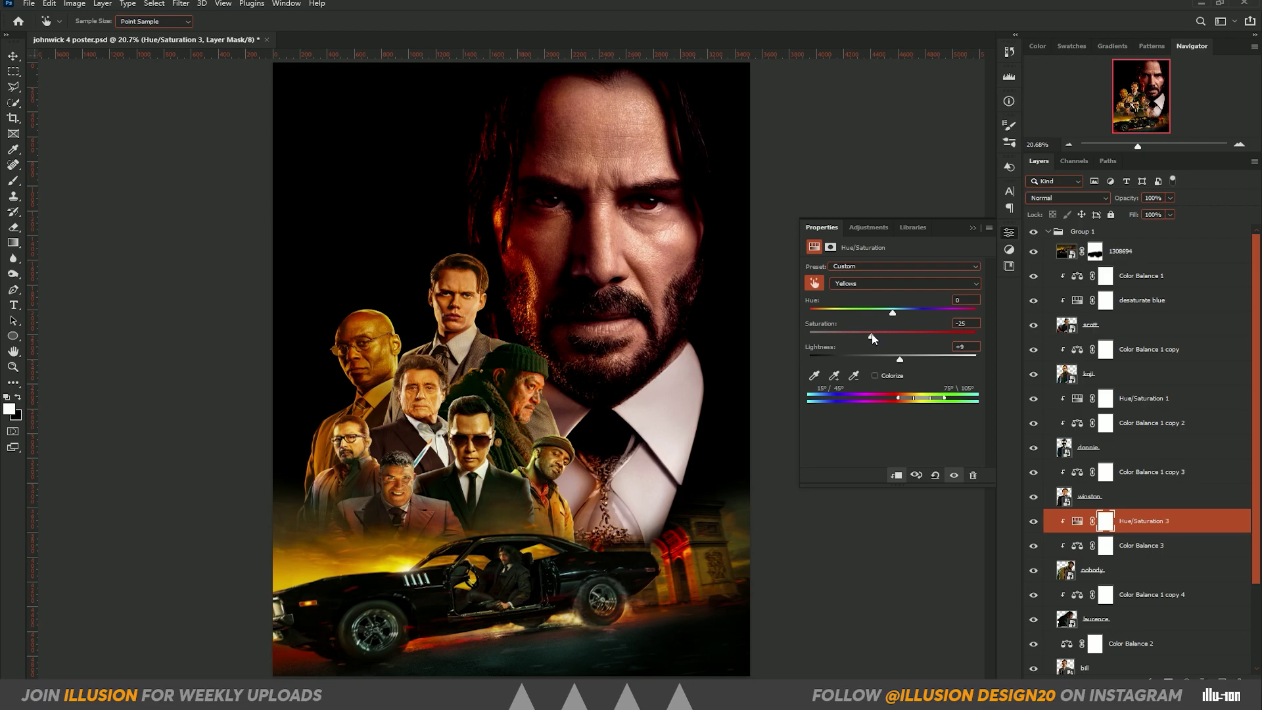
left_click(974, 228)
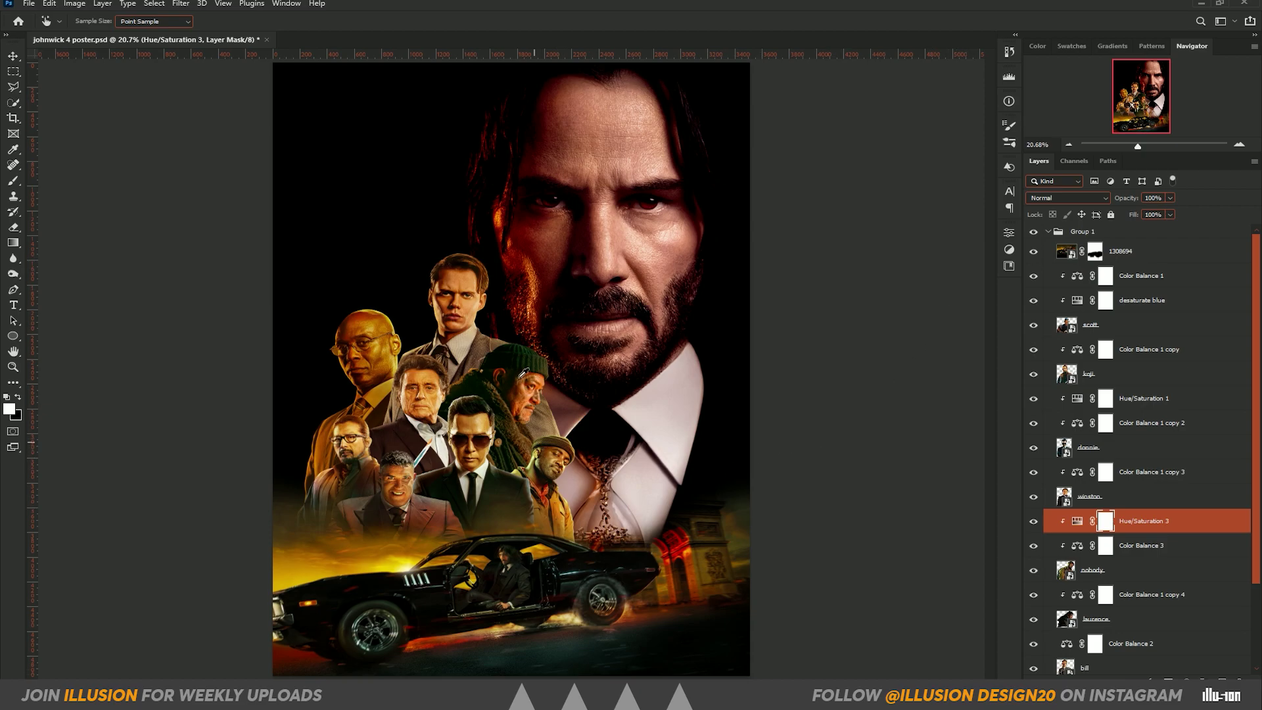
left_click(13, 57)
left_click(13, 57)
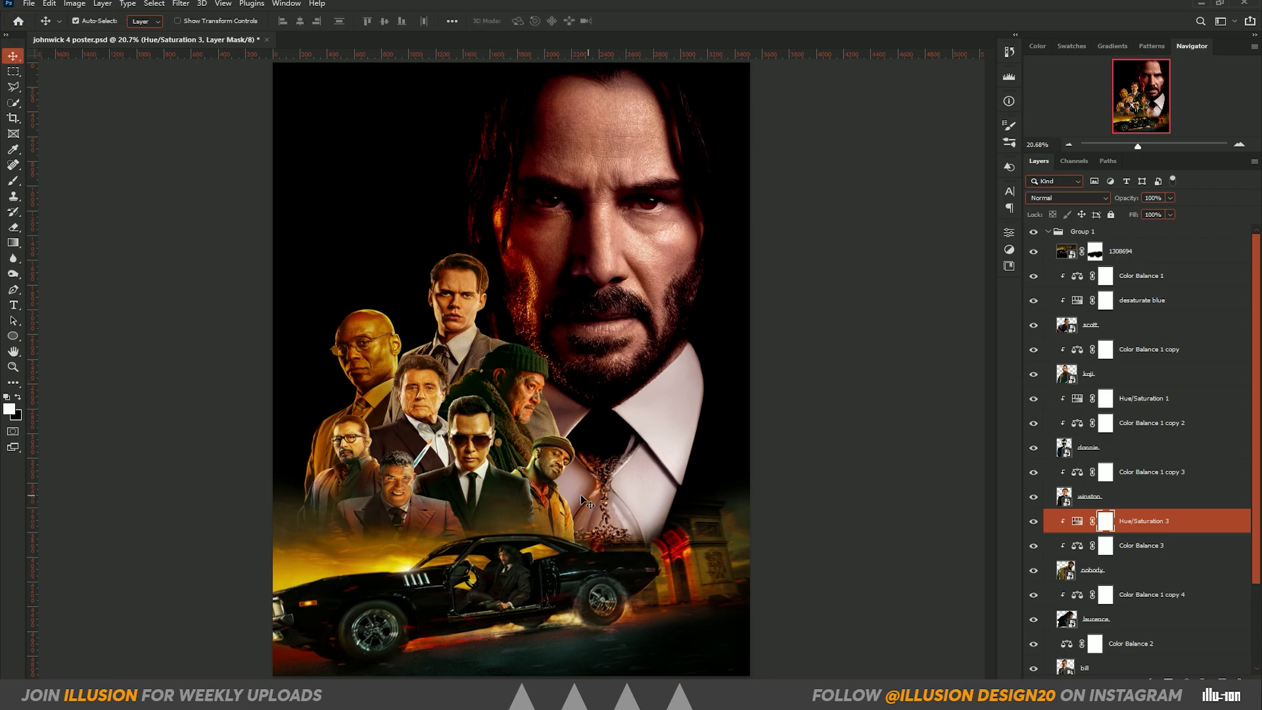
Push Color Balance 3's midtone Yellow-Blue further to -68 on nobody
left_click(558, 465)
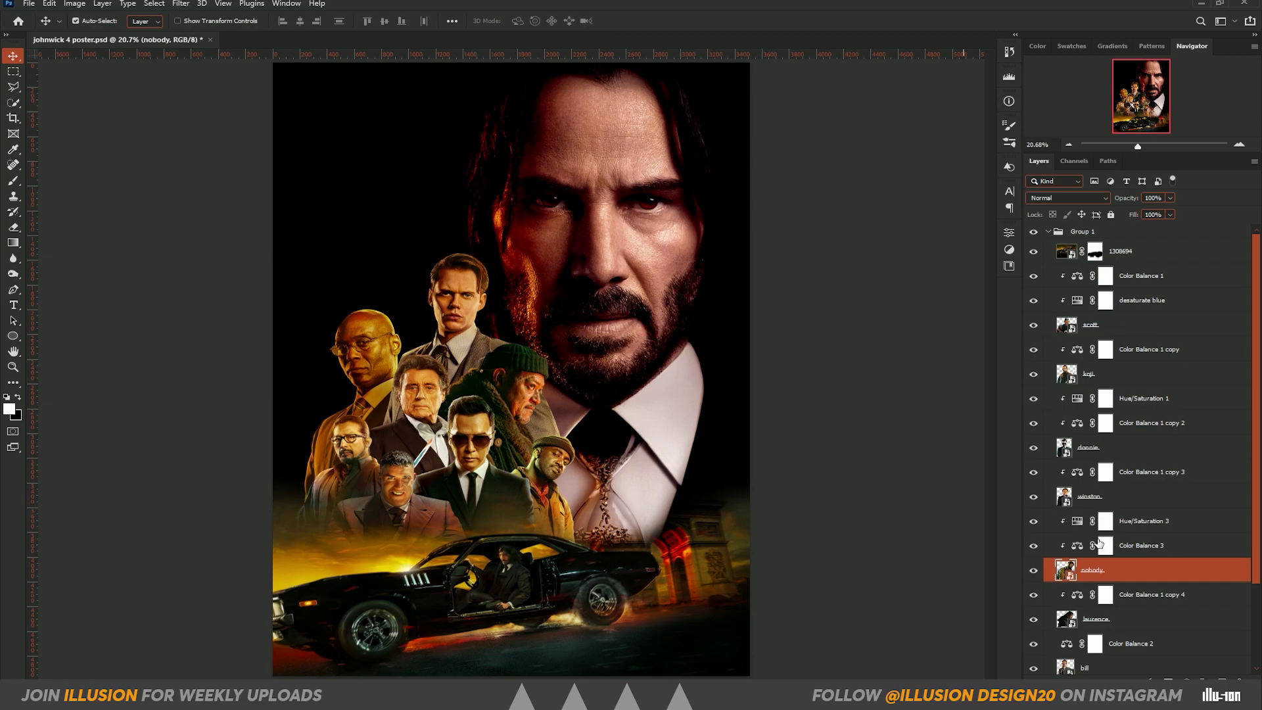
double_click(1078, 547)
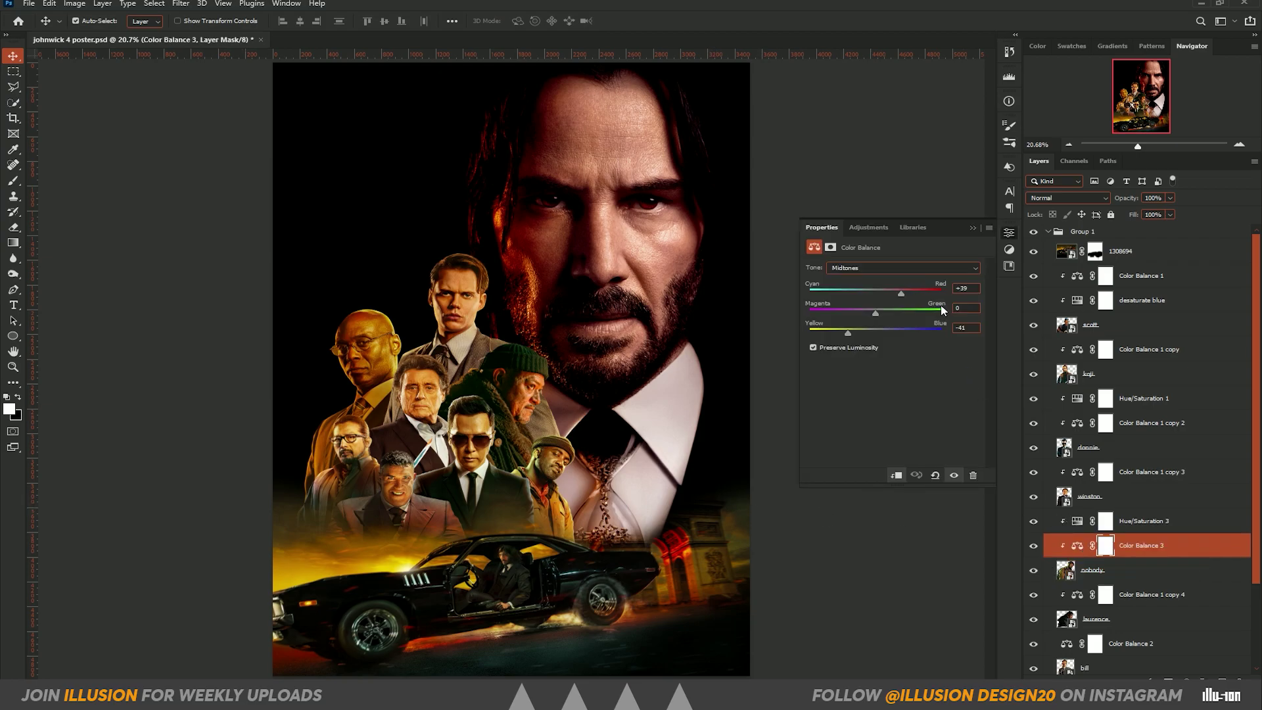
mouse_move(852, 332)
left_mouse_down()
mouse_move(831, 334)
mouse_move(864, 338)
left_mouse_up()
left_click(981, 242)
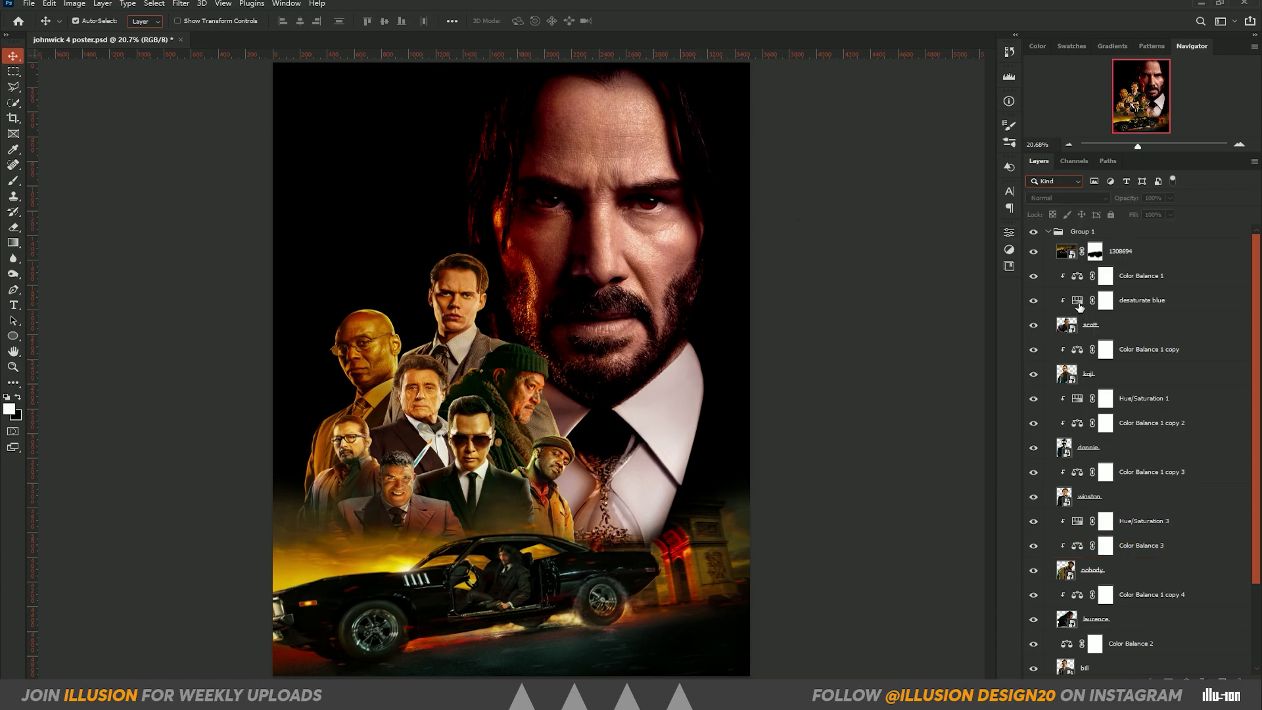
Collapse Group 1 and rename it CAST
left_click(1048, 232)
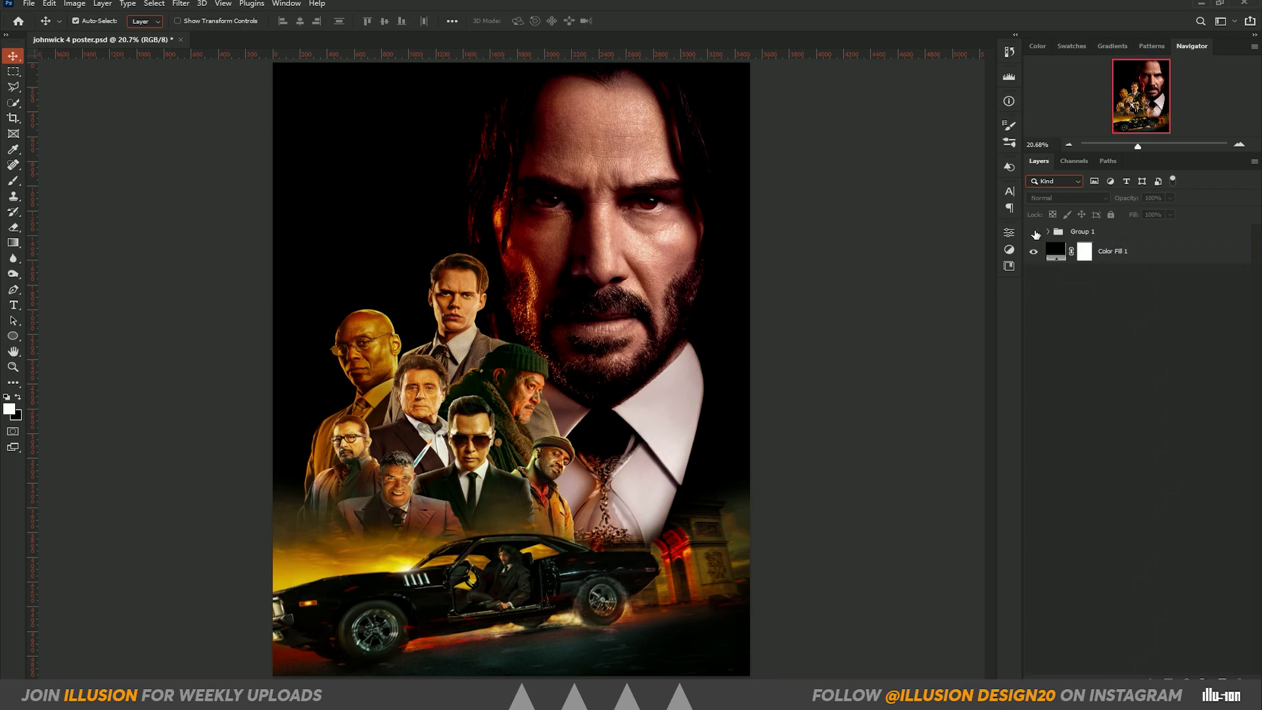
left_click(1033, 231)
left_click(31, 3)
left_click(346, 208)
left_click(1125, 259)
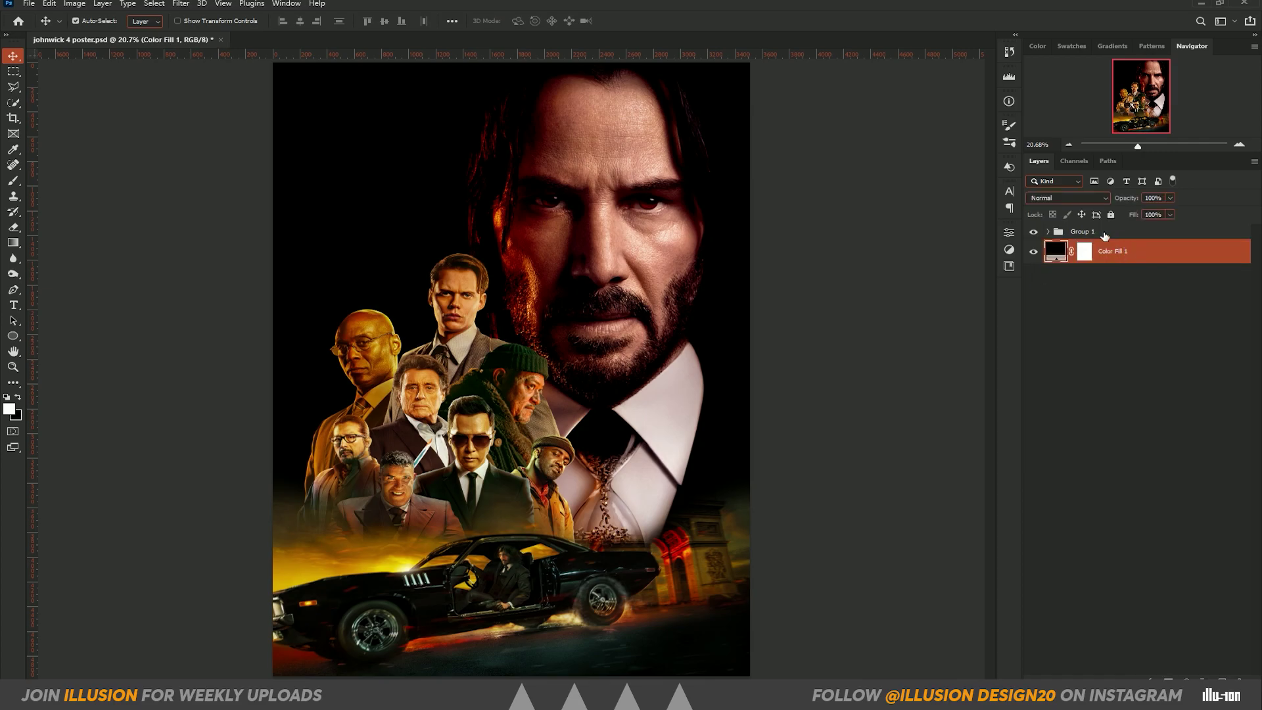
left_click(1103, 235)
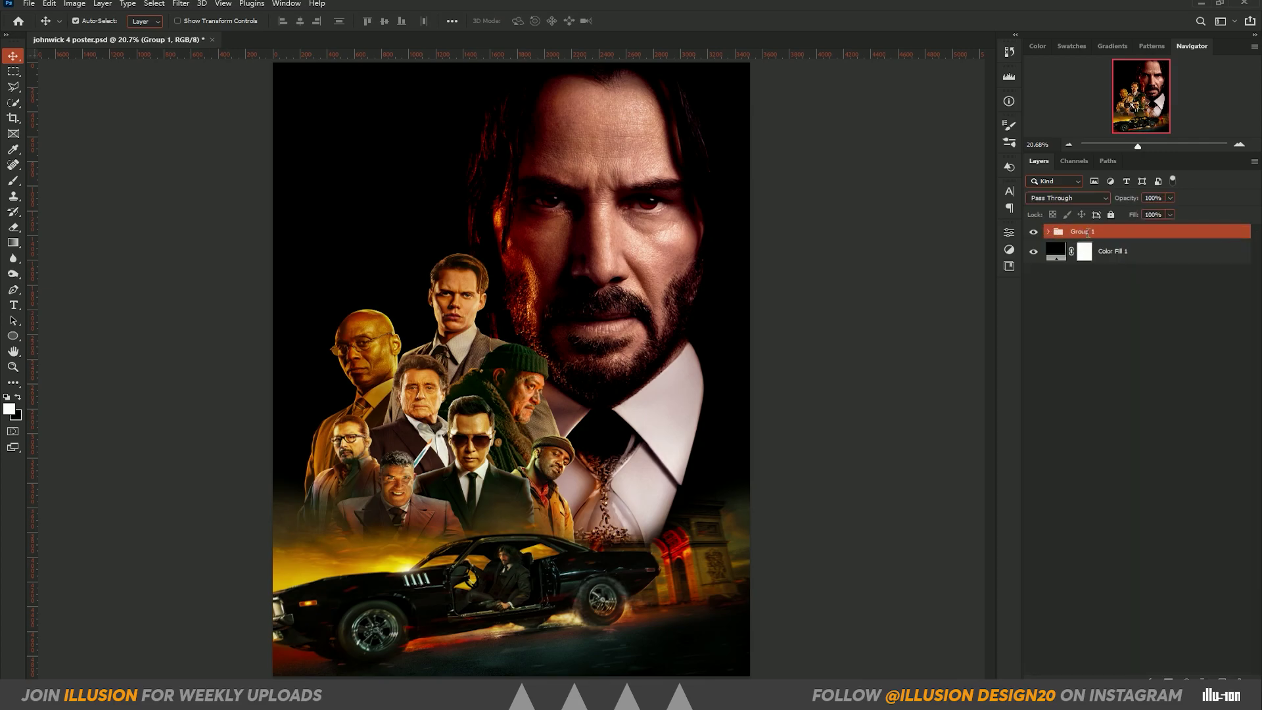
double_click(1088, 233)
type("CAST")
key("Return")
Expand the CAST group and select the Color Fill 1 background layer
left_click(1048, 232)
scroll(1152, 492, "down", 2)
scroll(1152, 492, "down", 1)
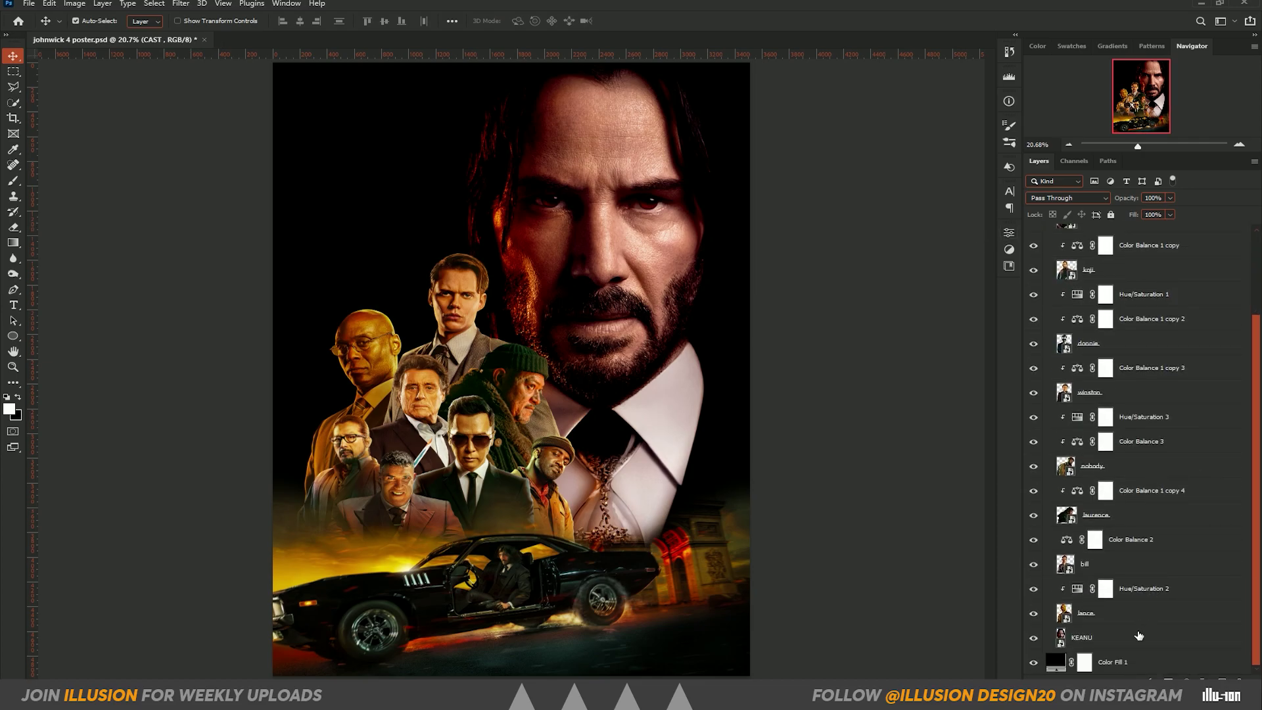
left_click(1095, 643)
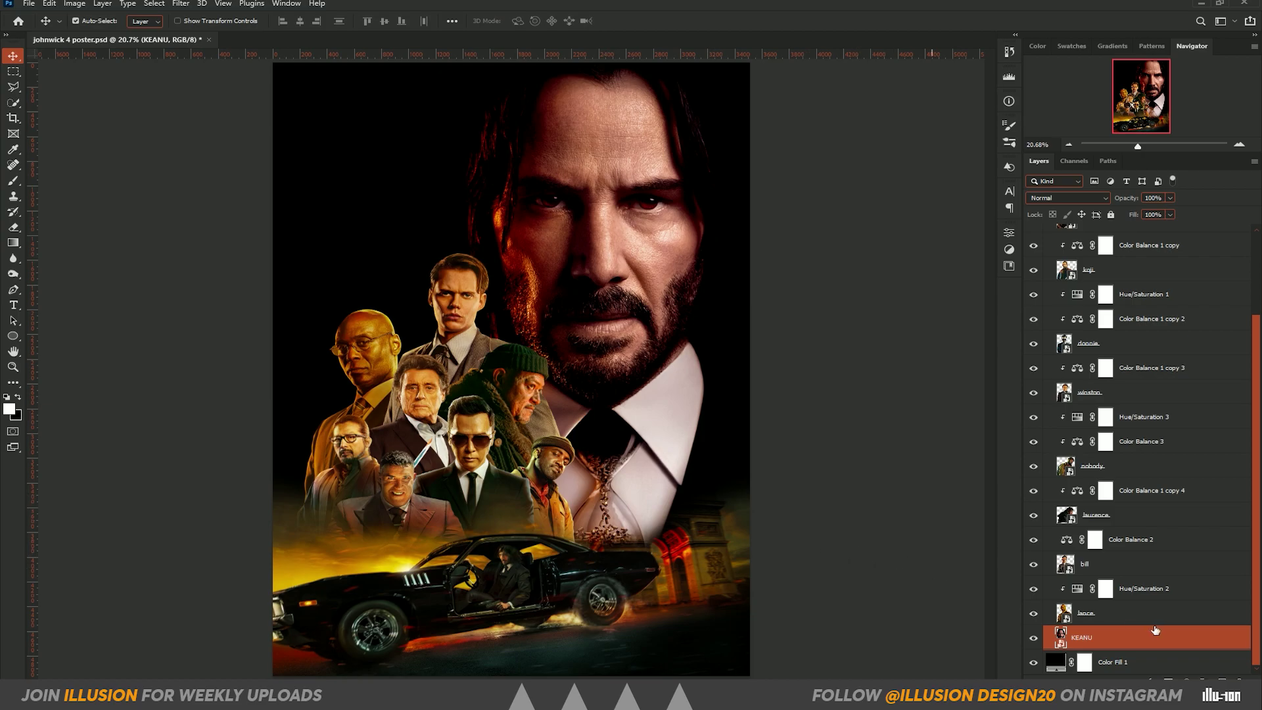
left_click(1147, 669)
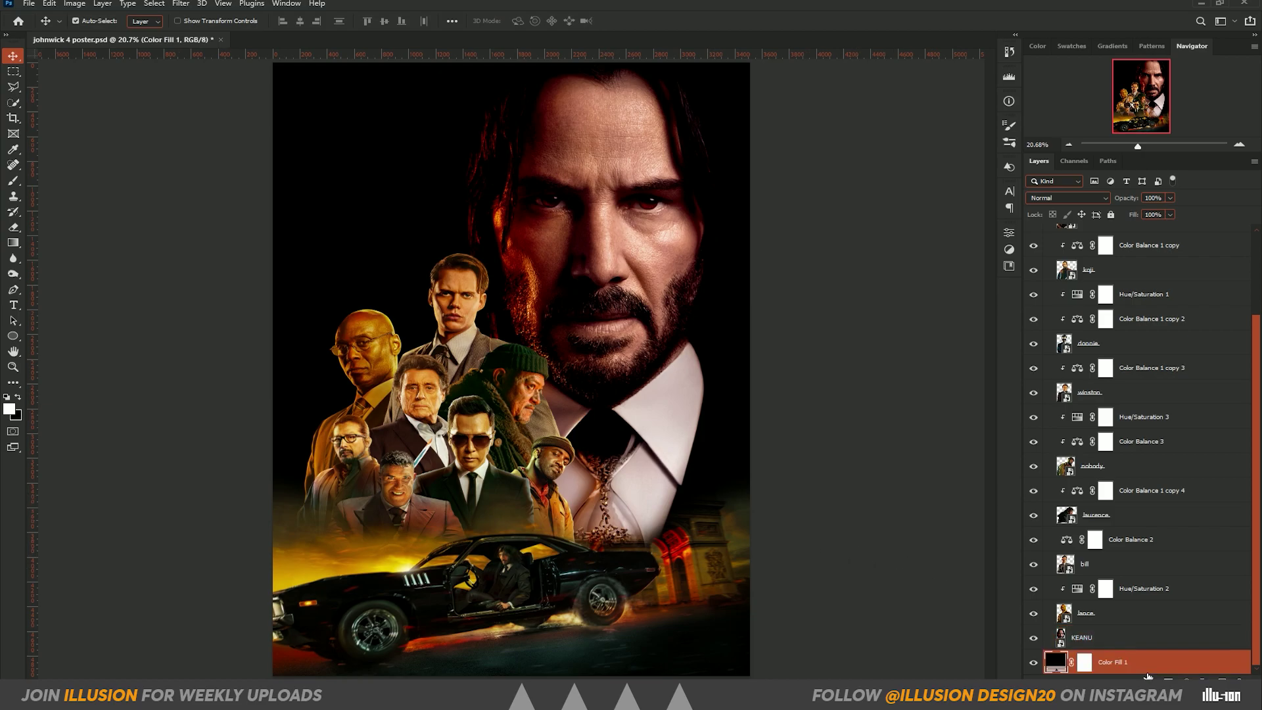
left_click(1186, 681)
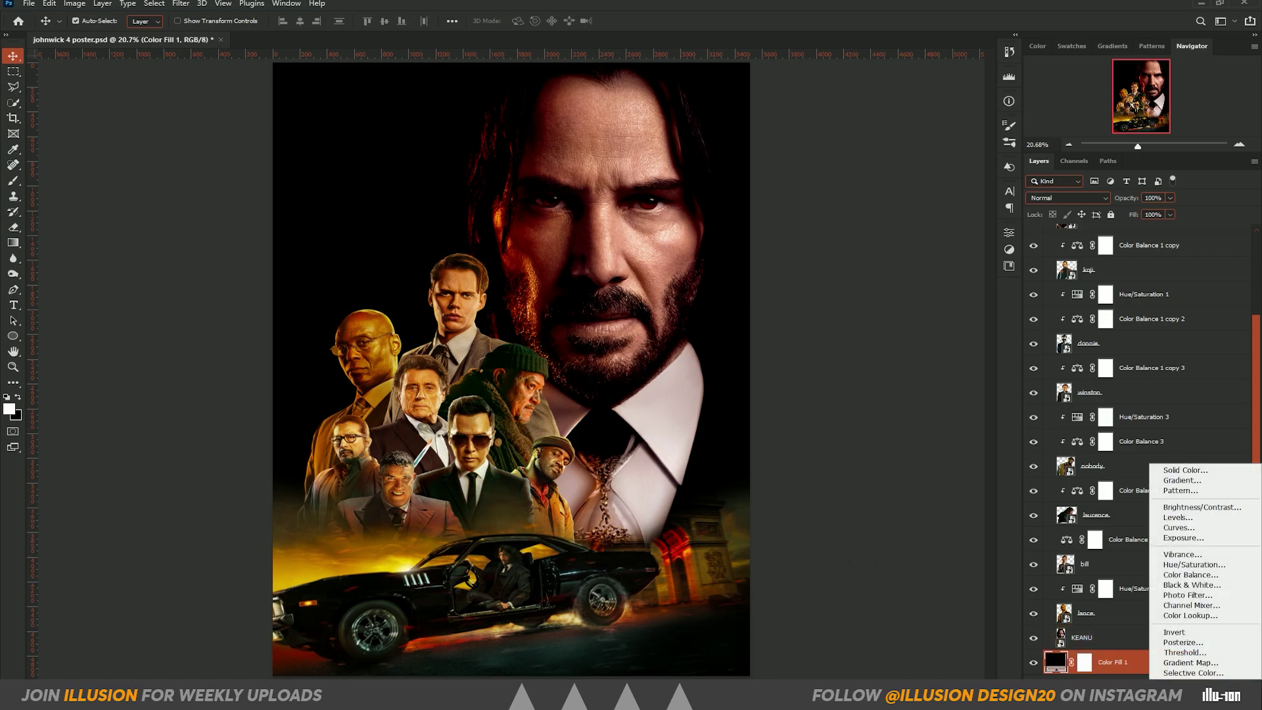
Add a yellow f8d100 Color Fill 2 with its mask inverted to black
left_click(1177, 475)
left_click(390, 575)
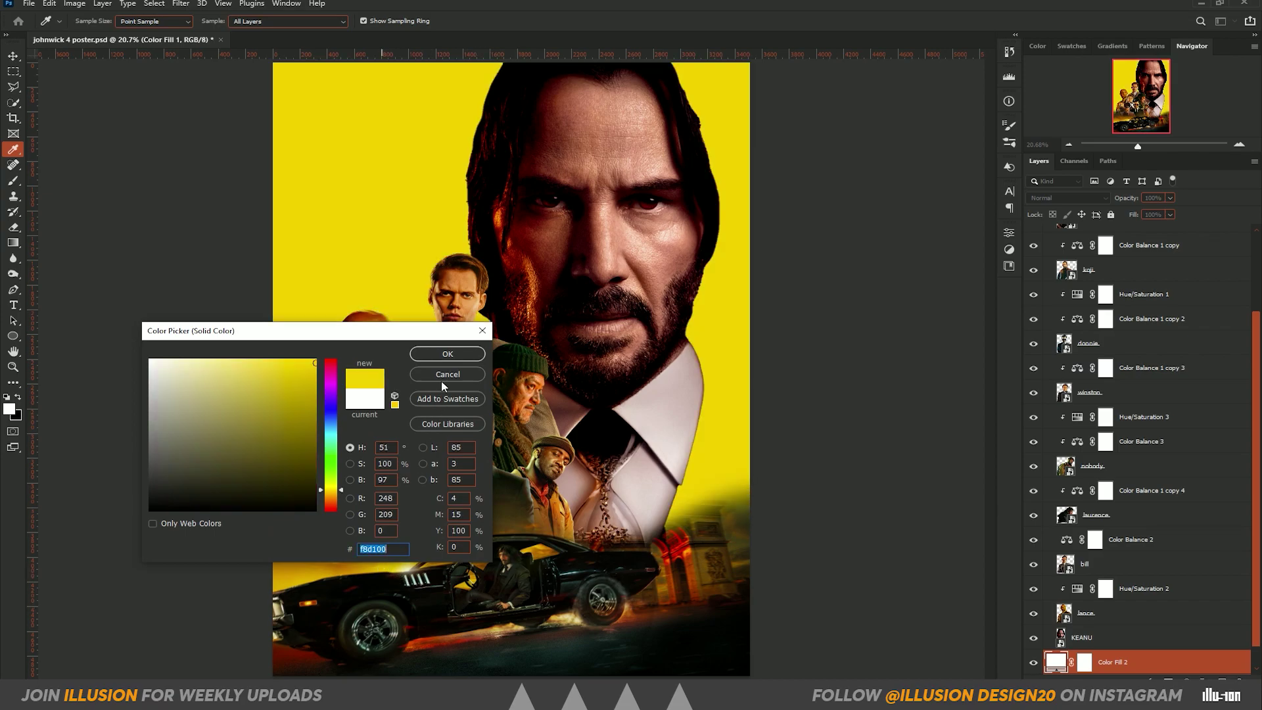
left_click(453, 355)
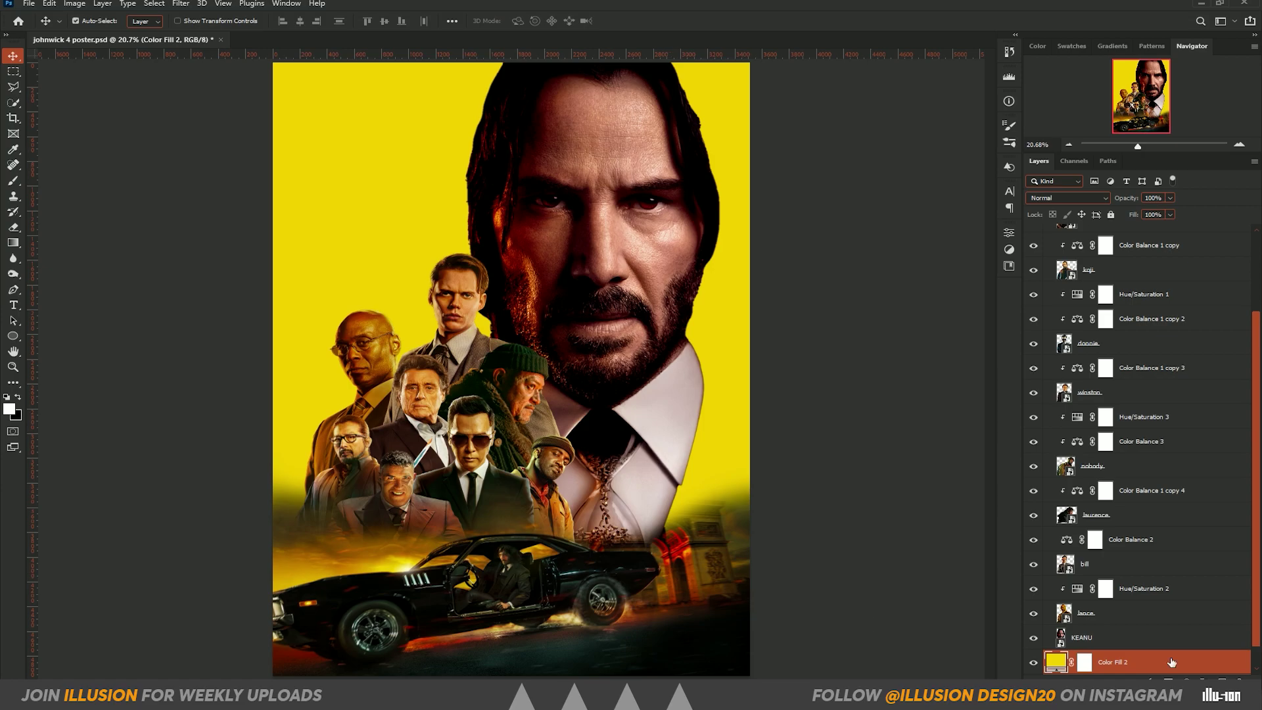
left_click(1086, 664)
key("ctrl+i")
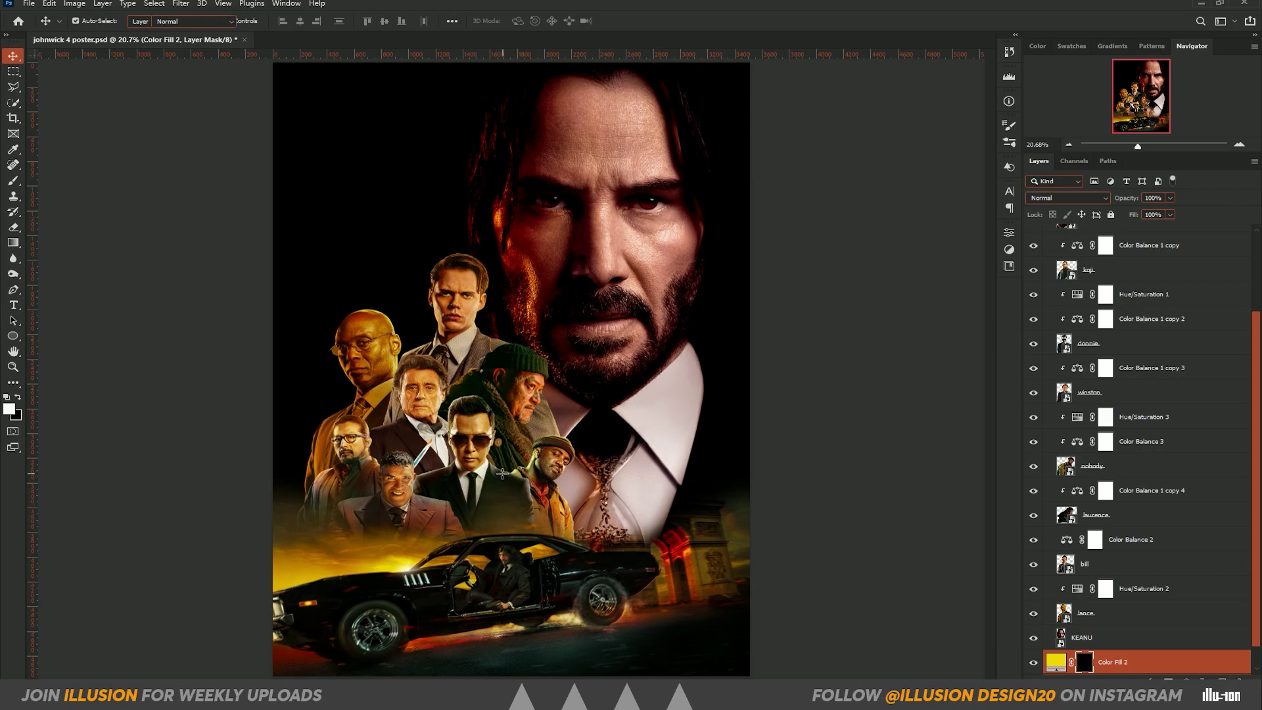
Paint the mask white across the lower-left, then soften it with black at 40% flow
key("b")
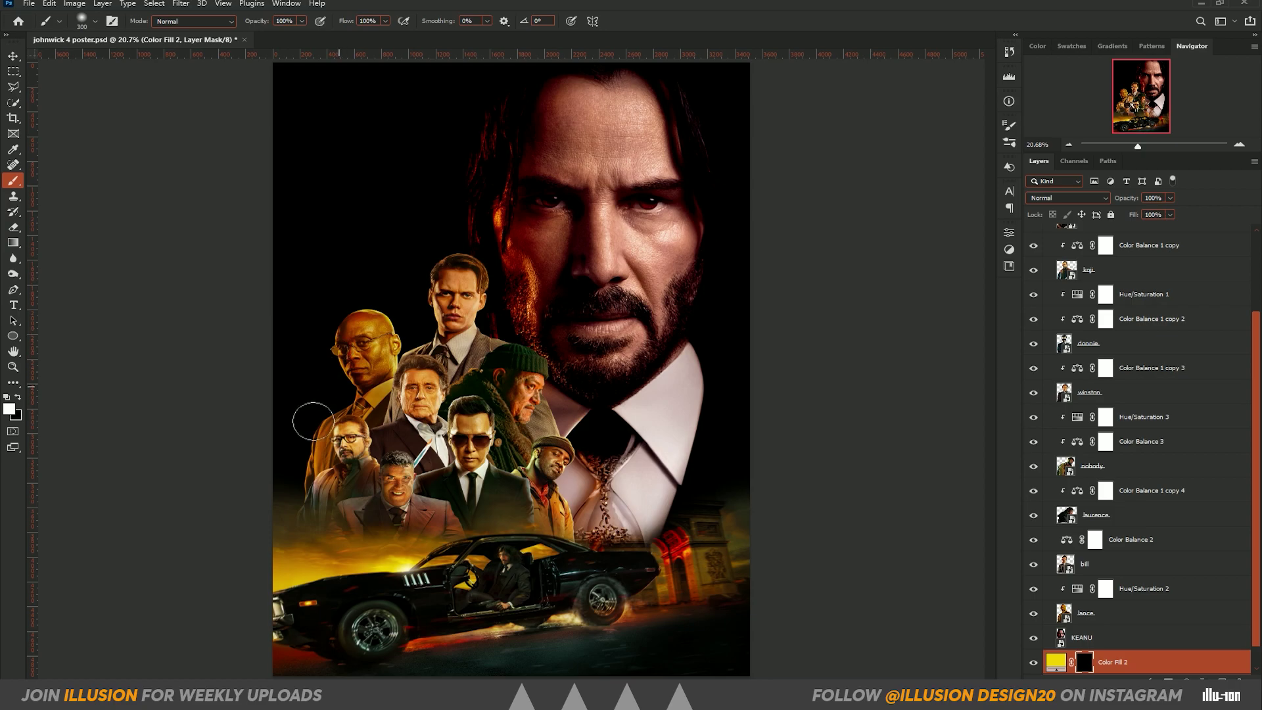
key("bracketright")
key("bracketright")
key("bracketright")
key("bracketright")
key("bracketright")
key("bracketright")
left_click_drag(216, 566, 366, 536)
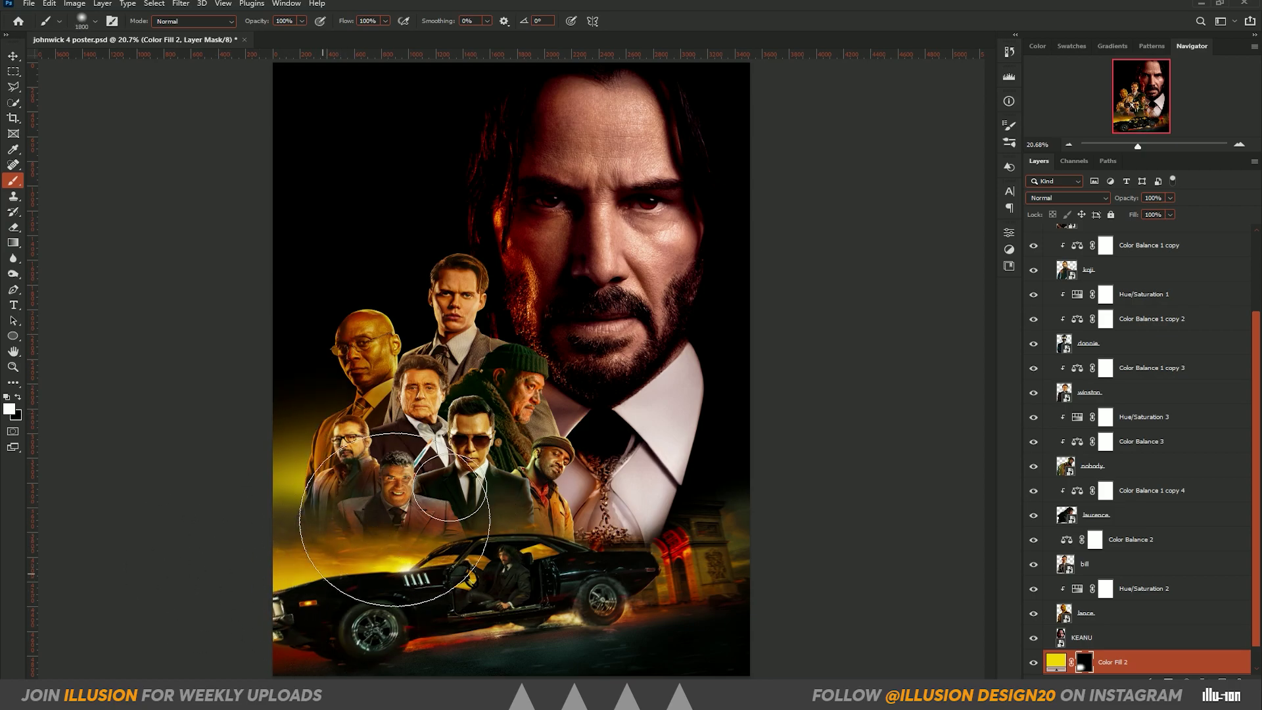
key("bracketright")
key("bracketright")
key("bracketright")
left_click(364, 21)
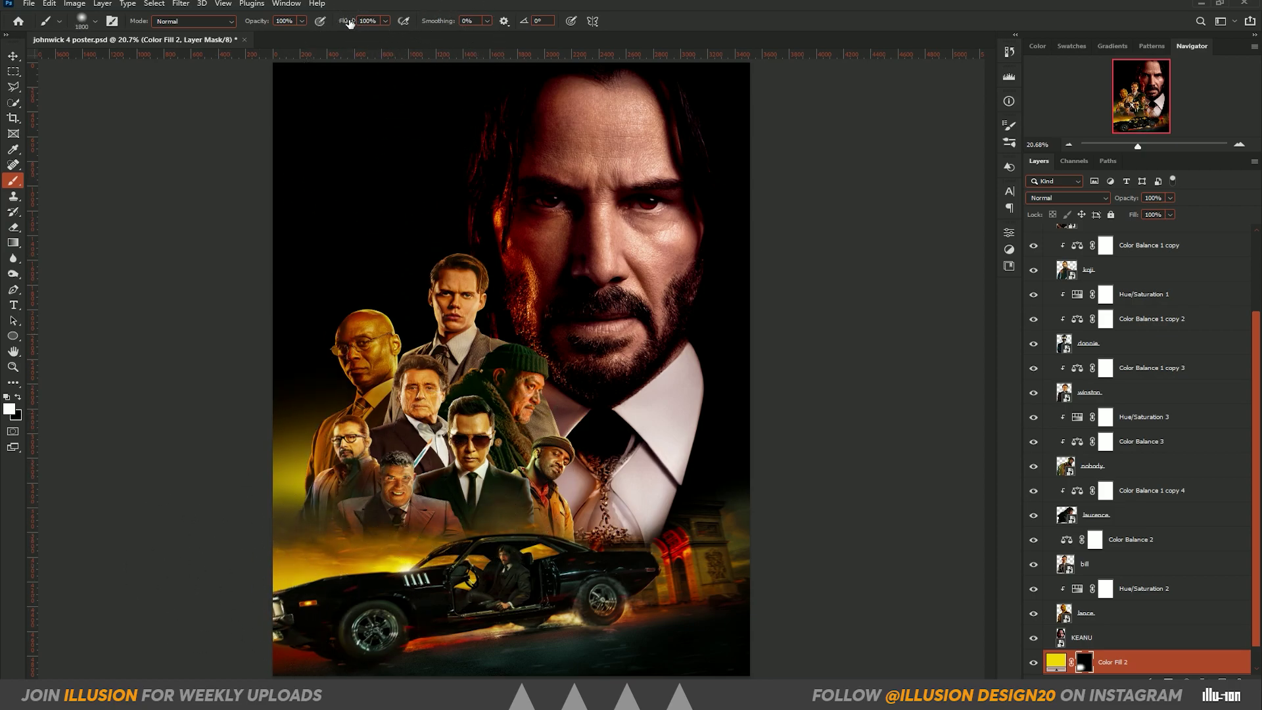
type("4")
key("Return")
type("0")
key("Return")
key("x")
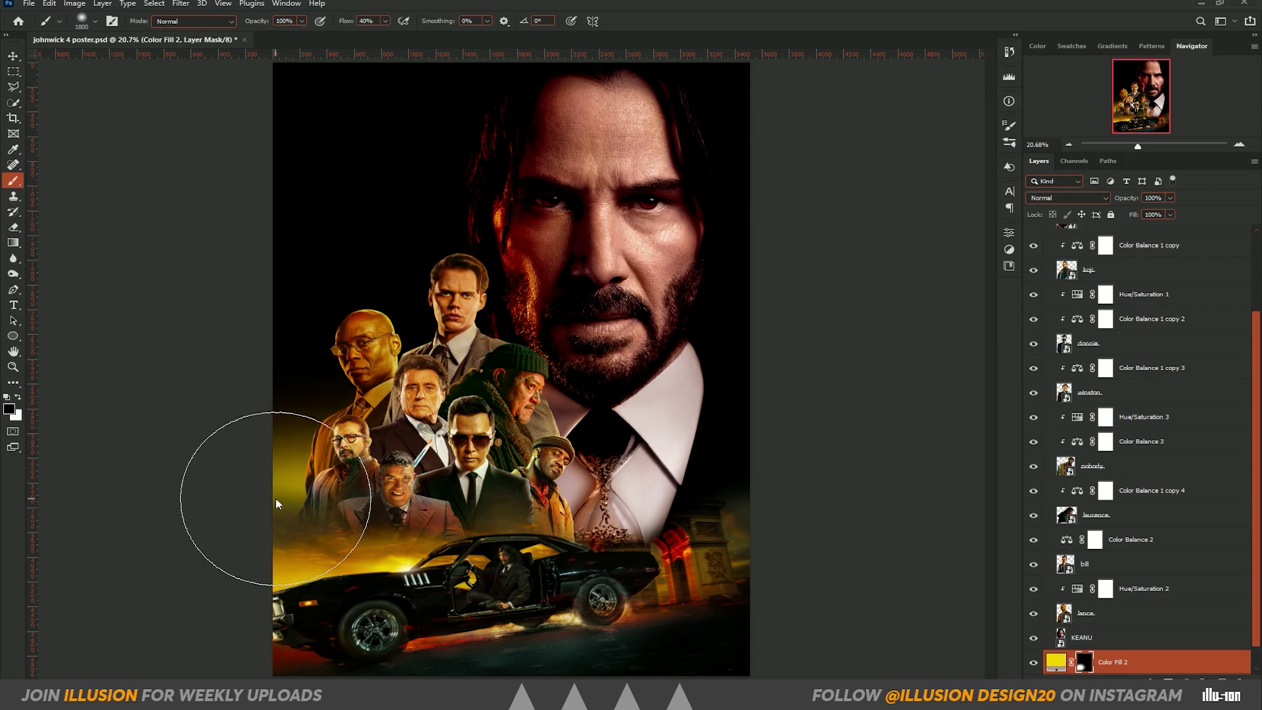
left_click_drag(275, 499, 351, 507)
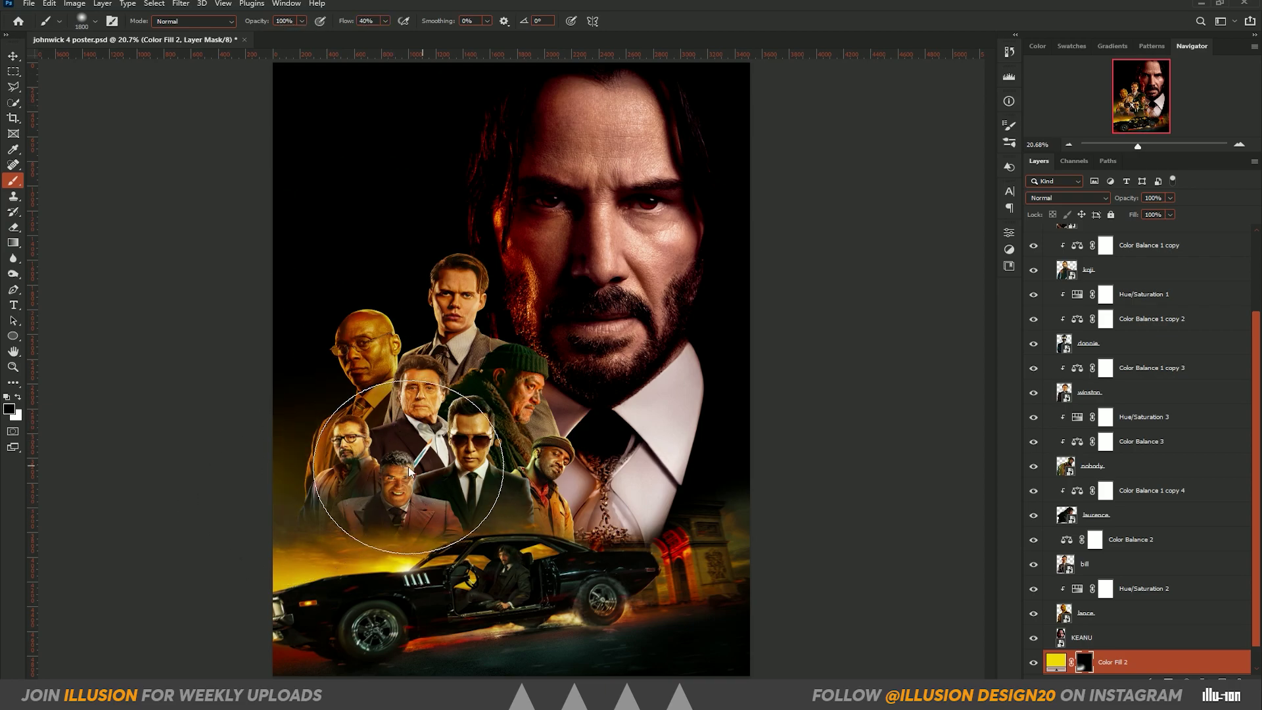
left_click(1056, 660)
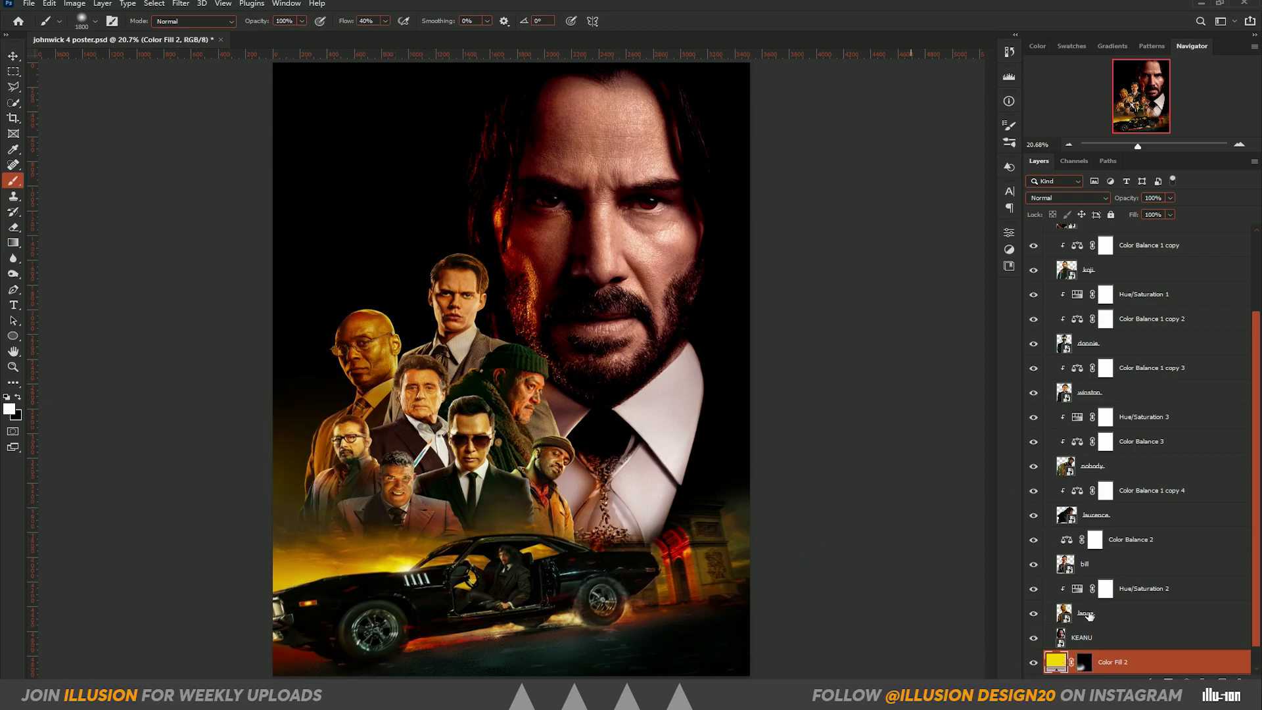
Change the Color Fill 2 colour to a dark red sampled from the poster
double_click(1056, 661)
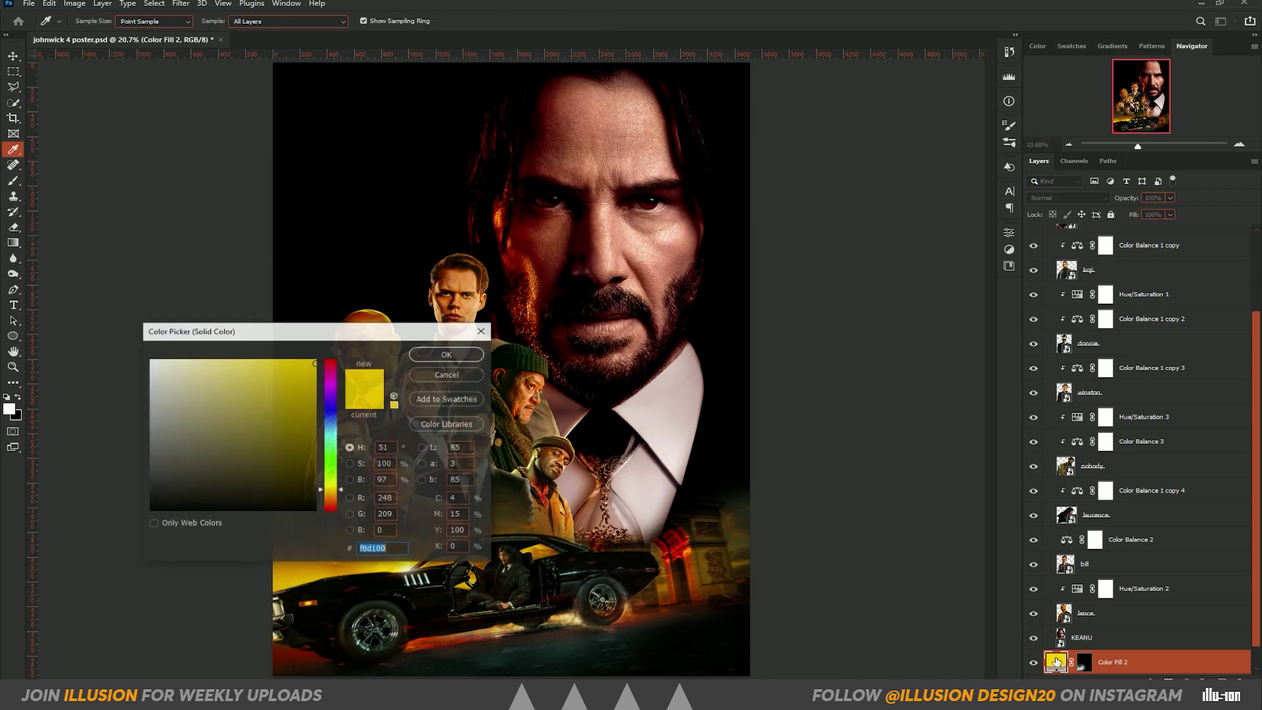
left_click(684, 556)
left_click_drag(375, 331, 758, 164)
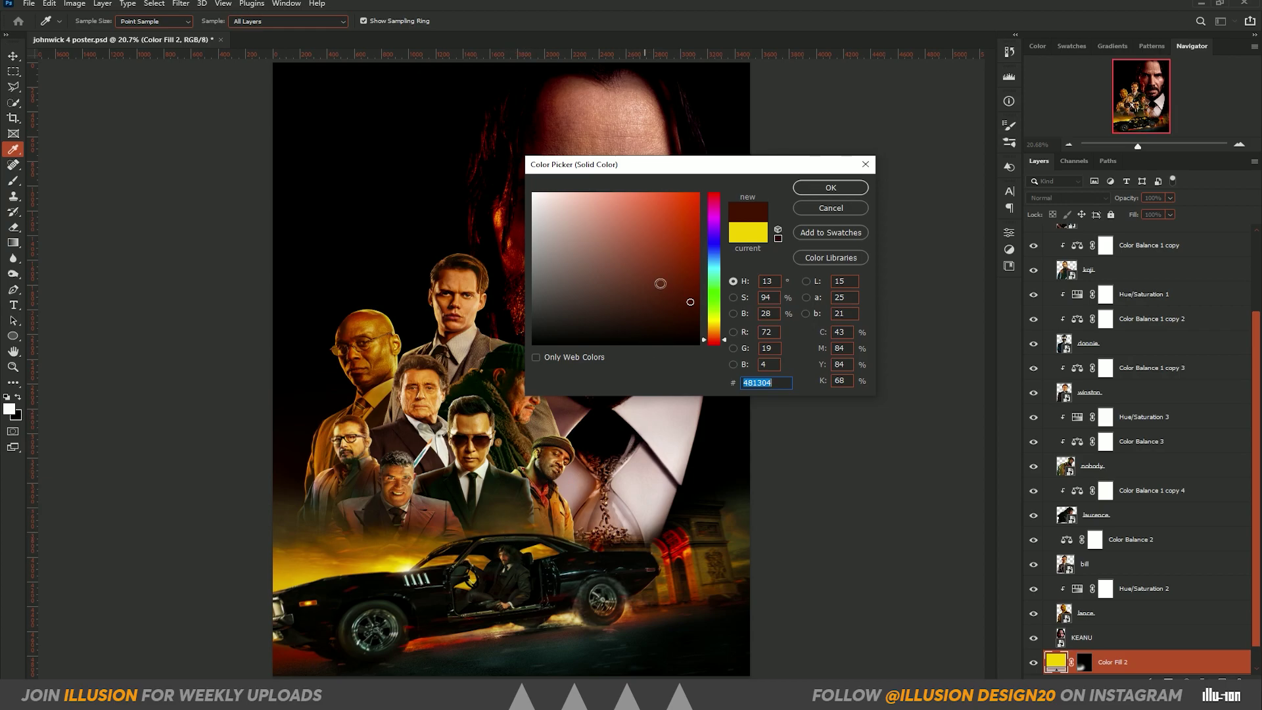
left_click_drag(687, 276, 699, 277)
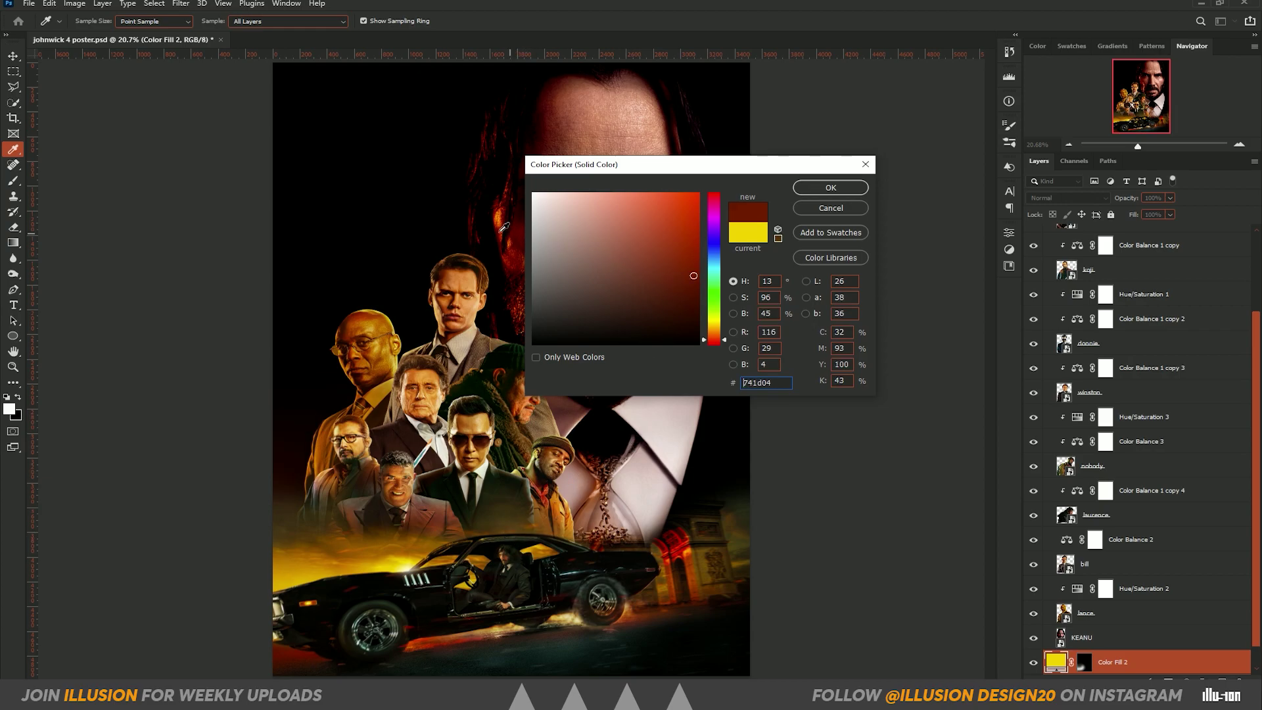
left_click_drag(503, 227, 516, 237)
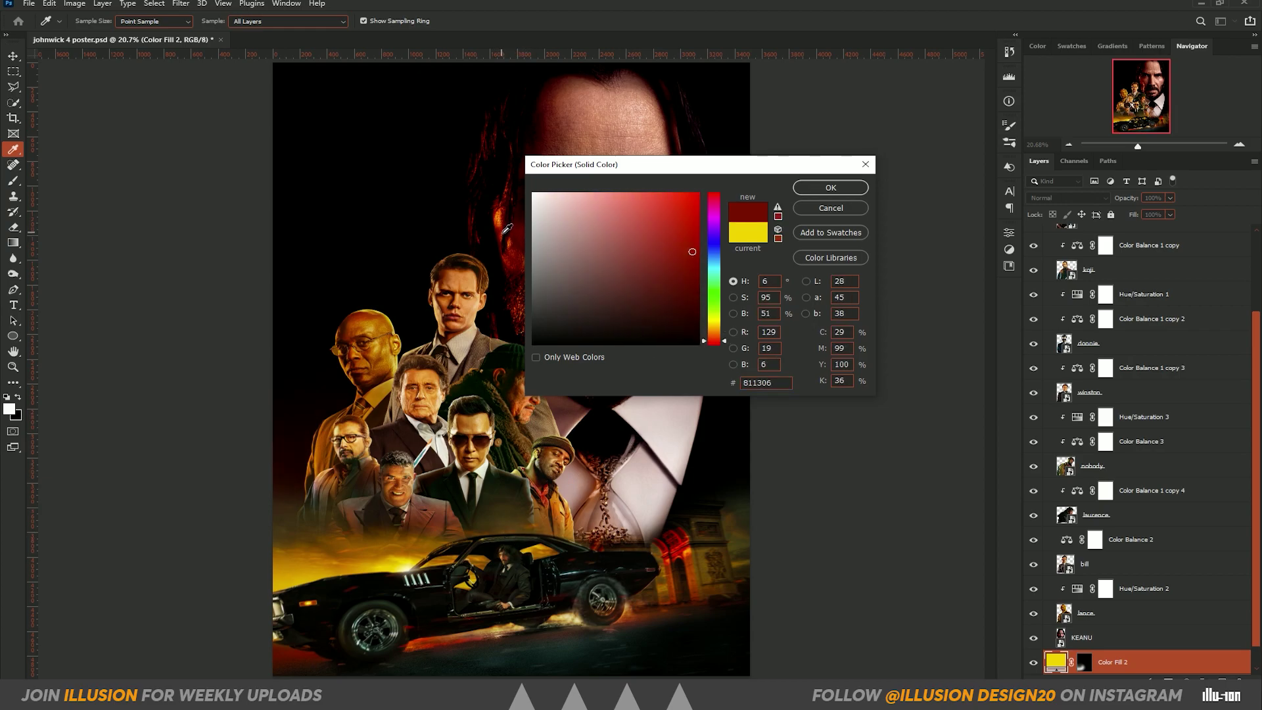
left_click(822, 190)
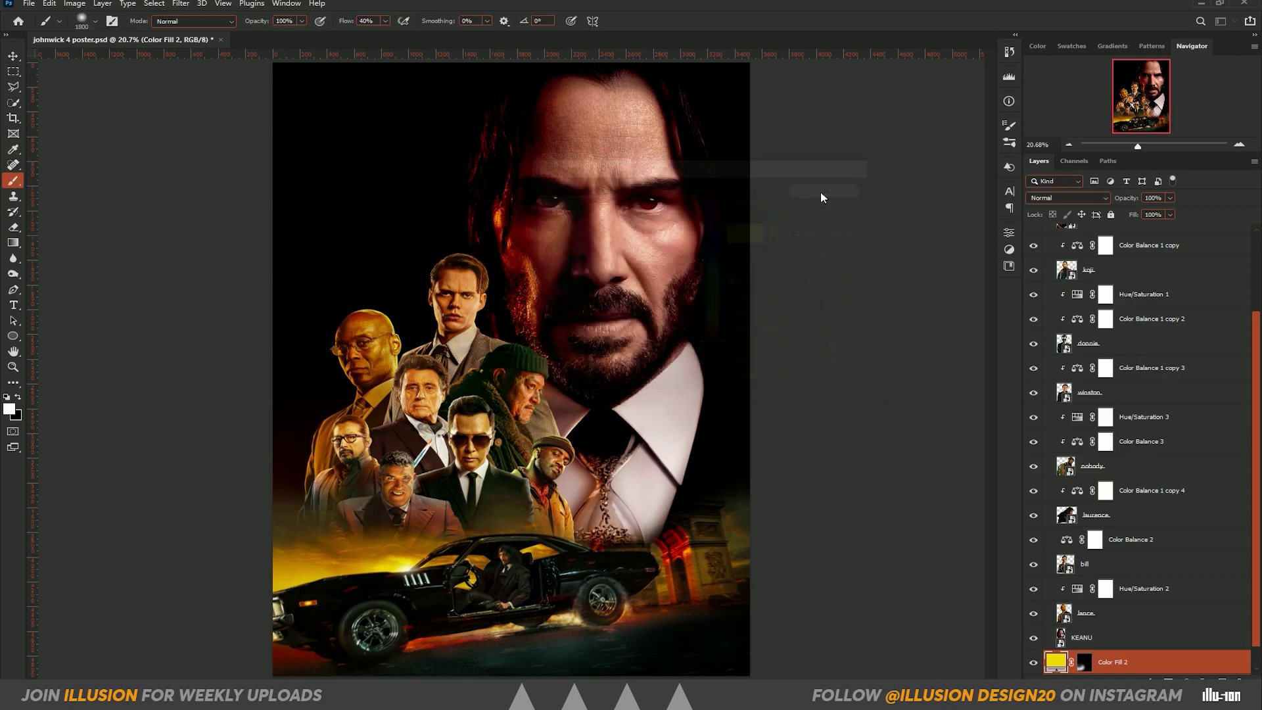
Brush the mask white around the left cast, black over the arch and road, then duplicate the layer
left_click(1083, 669)
key("x")
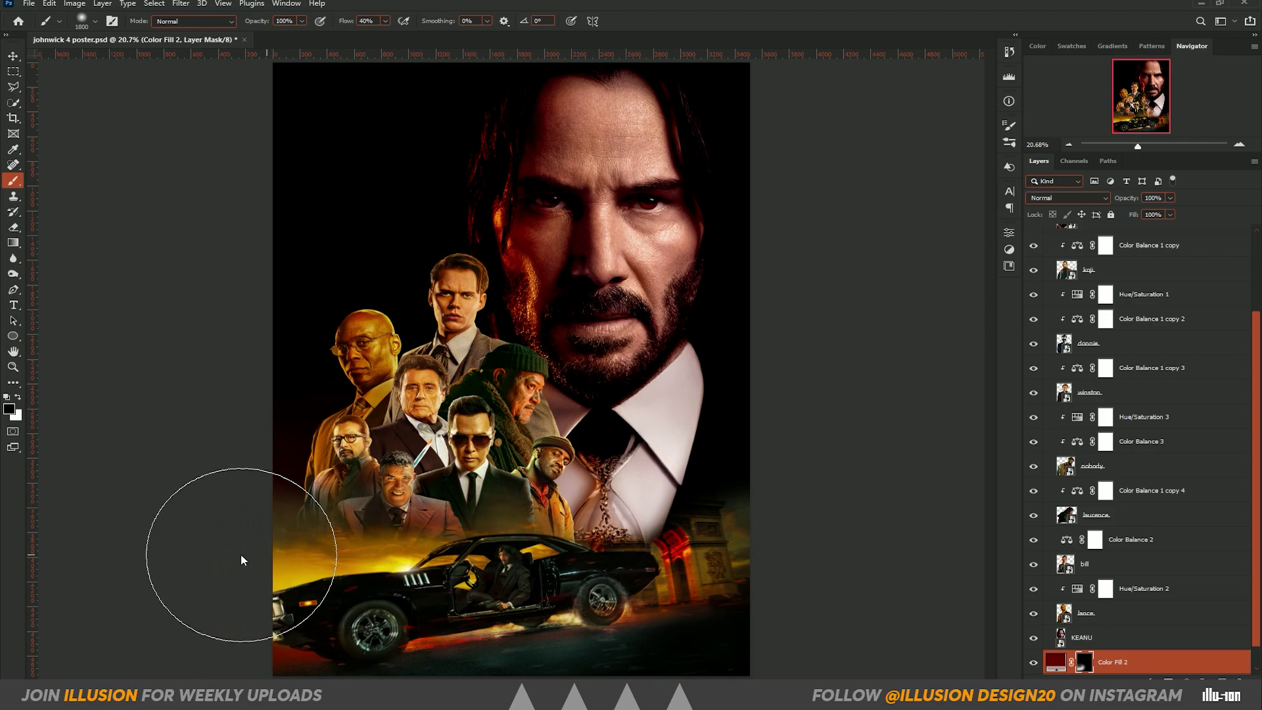
key("x")
left_click_drag(128, 586, 355, 561)
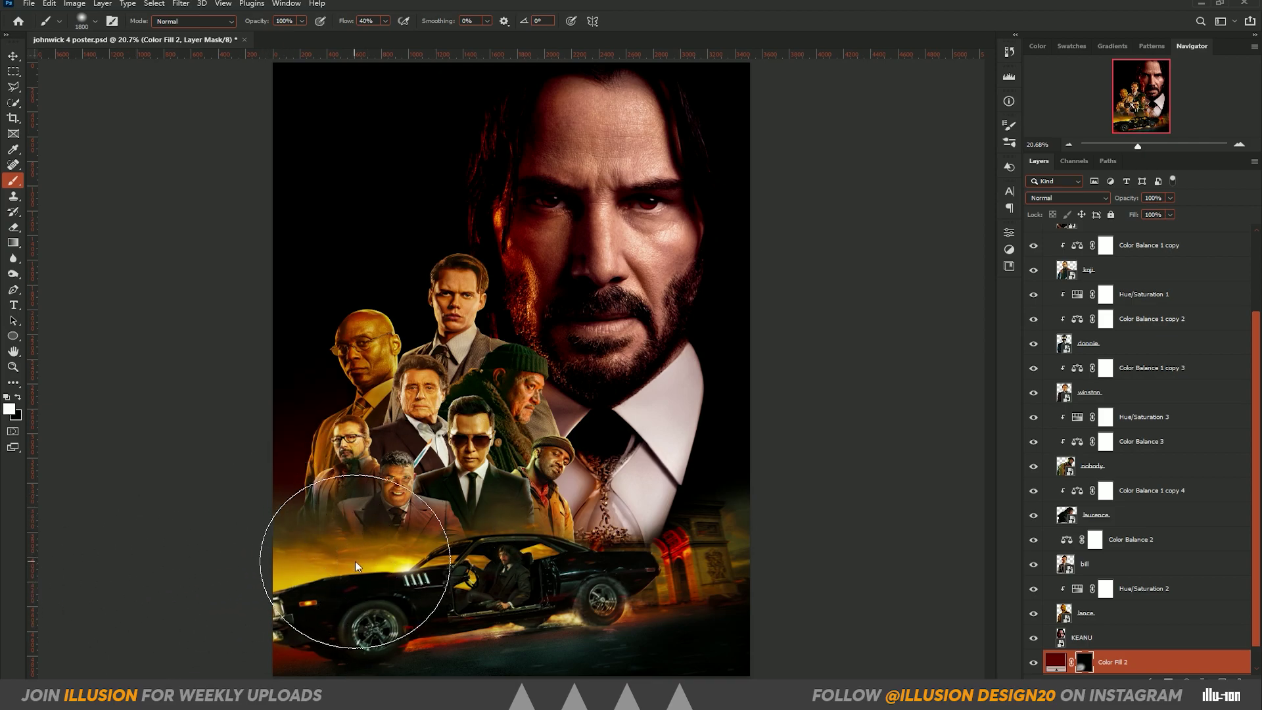
key("x")
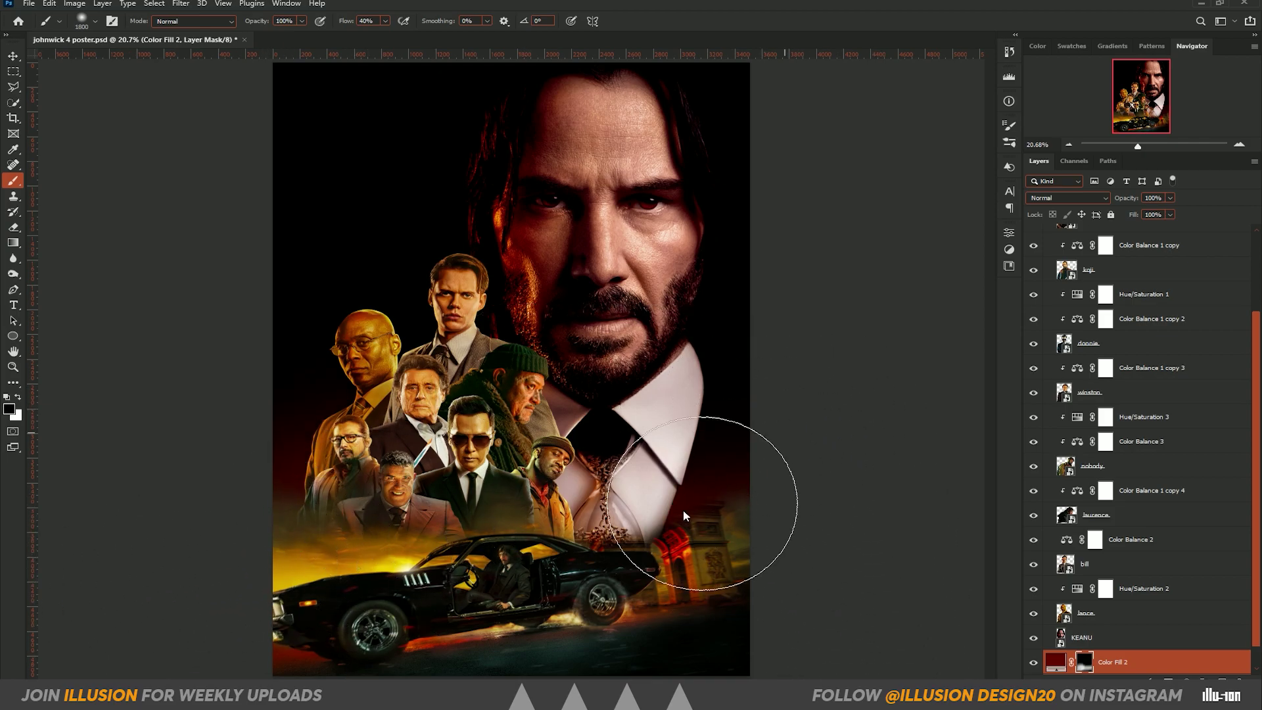
left_click_drag(684, 510, 703, 565)
left_click_drag(578, 581, 661, 611)
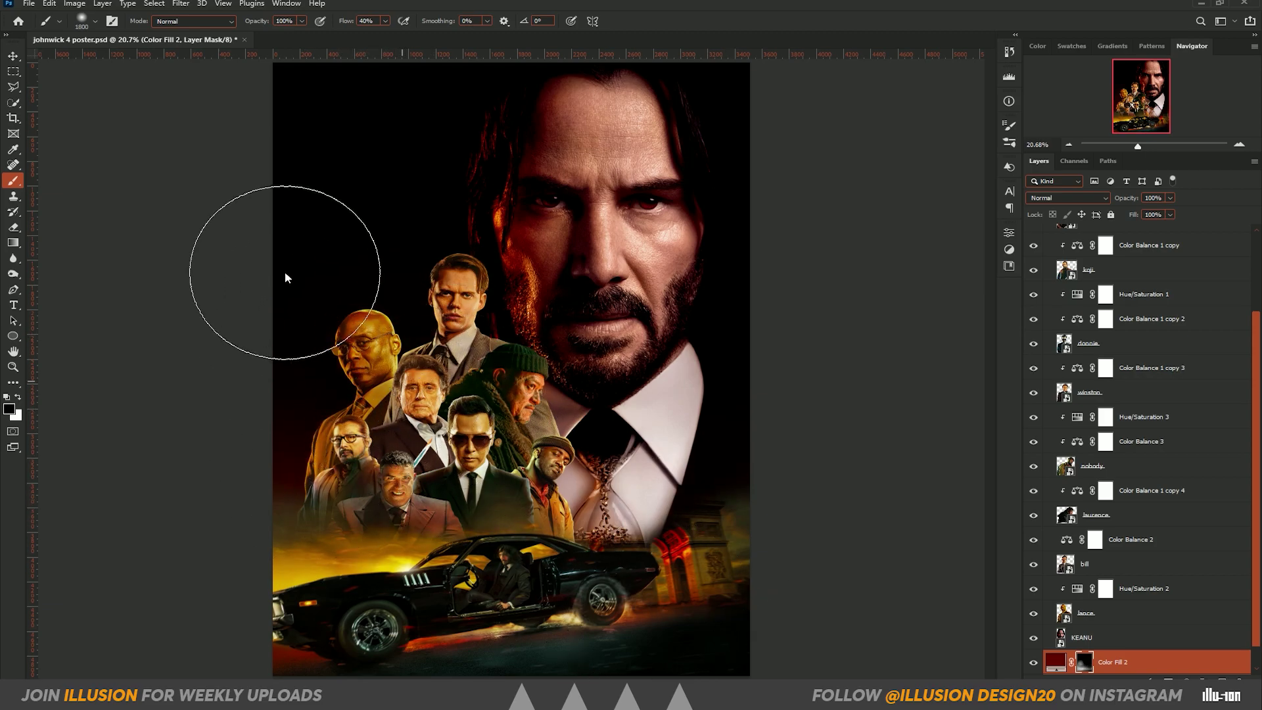
left_click_drag(346, 26, 706, 29)
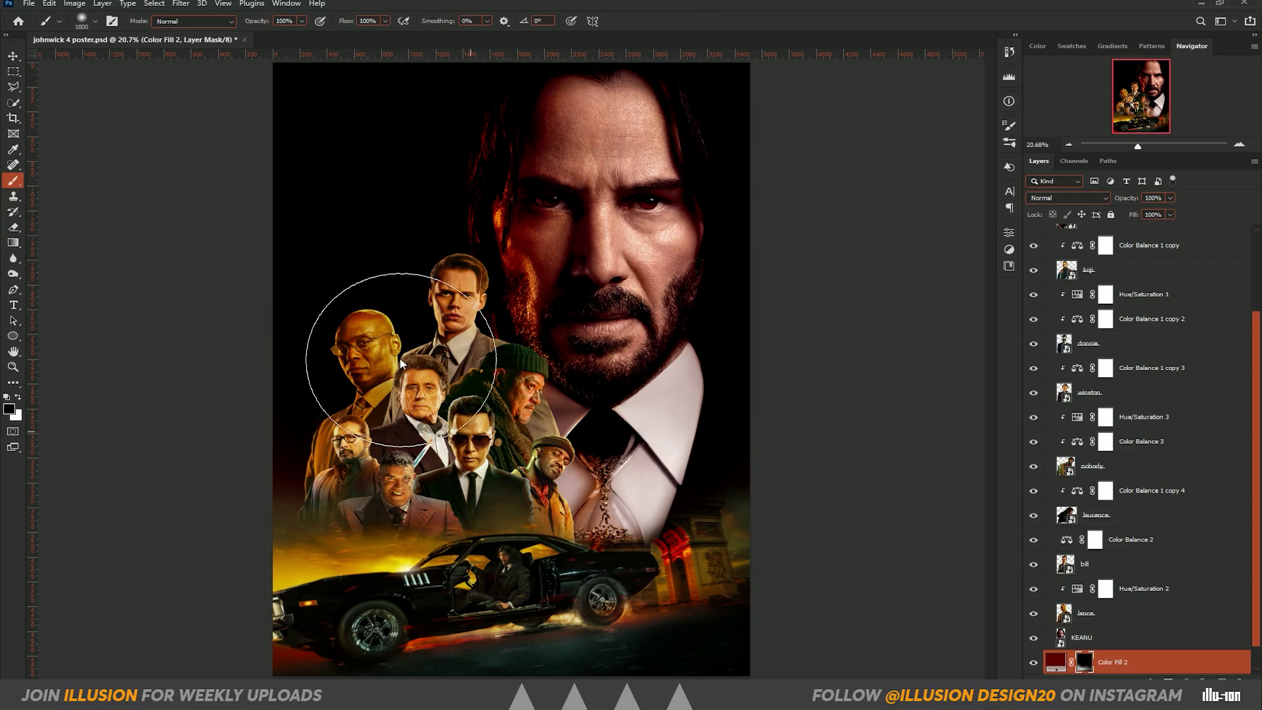
left_click(1136, 667)
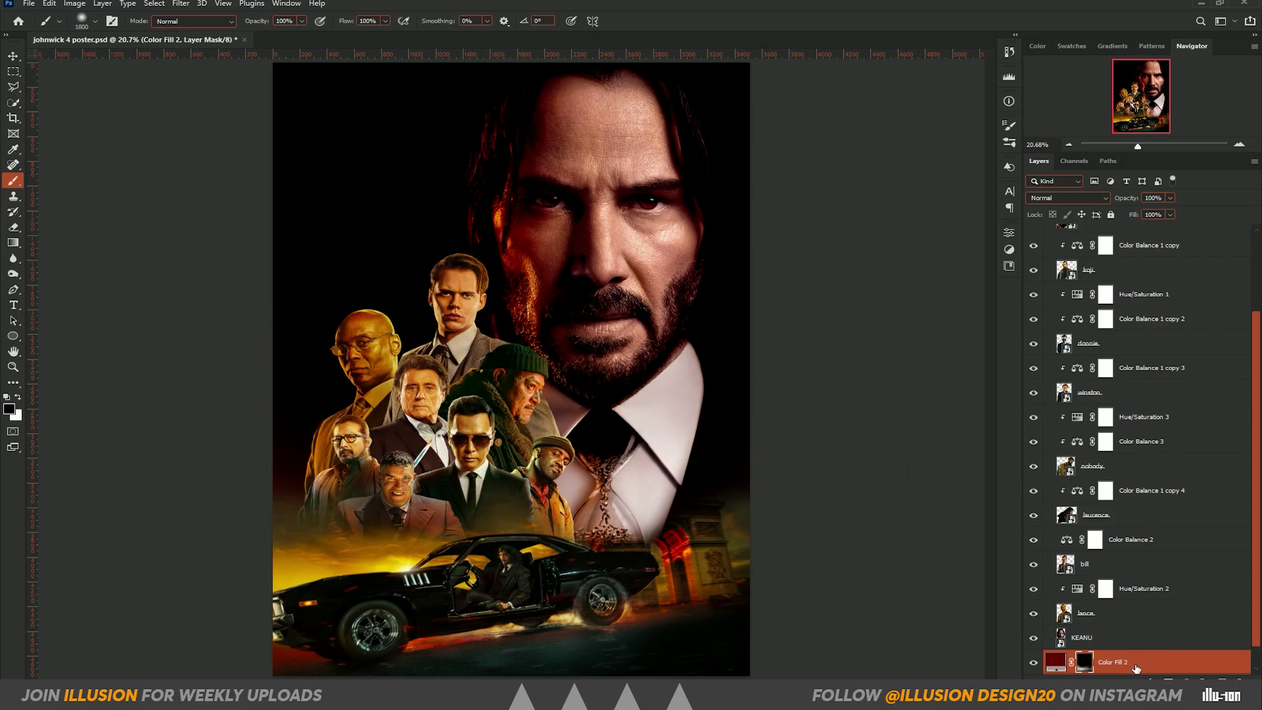
key("ctrl+j")
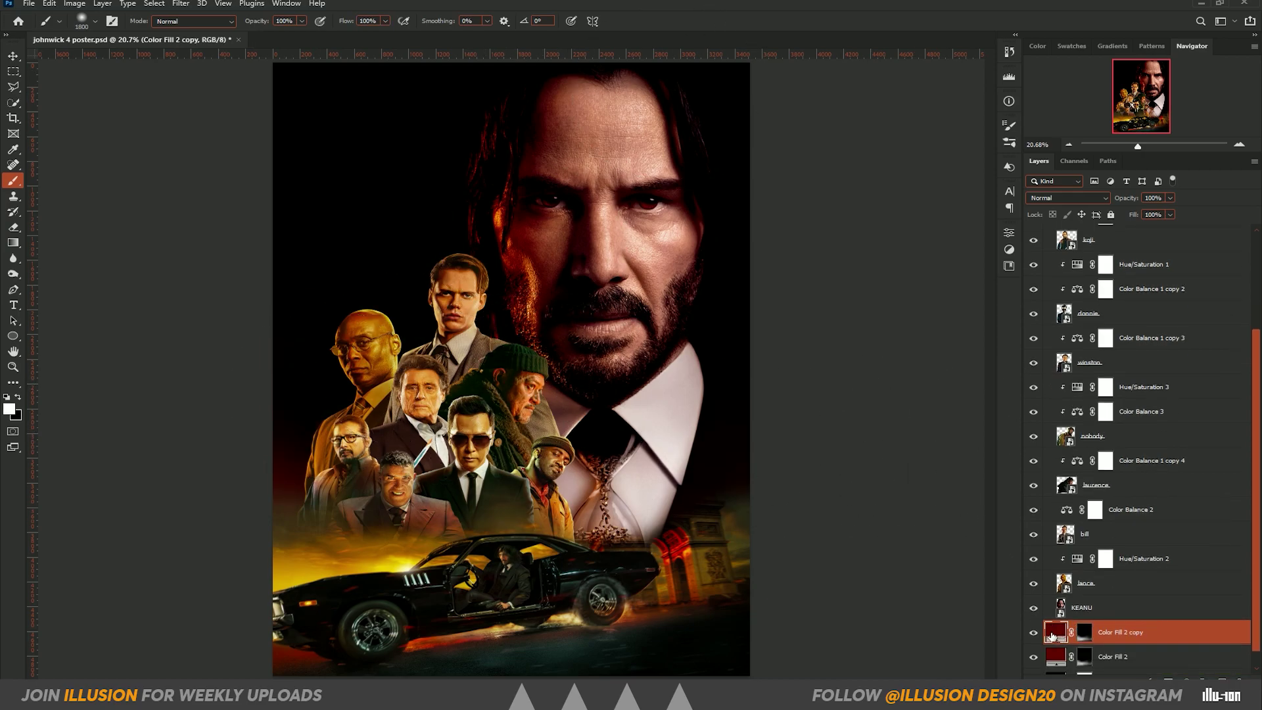
Recolour the Color Fill 2 copy orange, sampled from the poster
double_click(1054, 632)
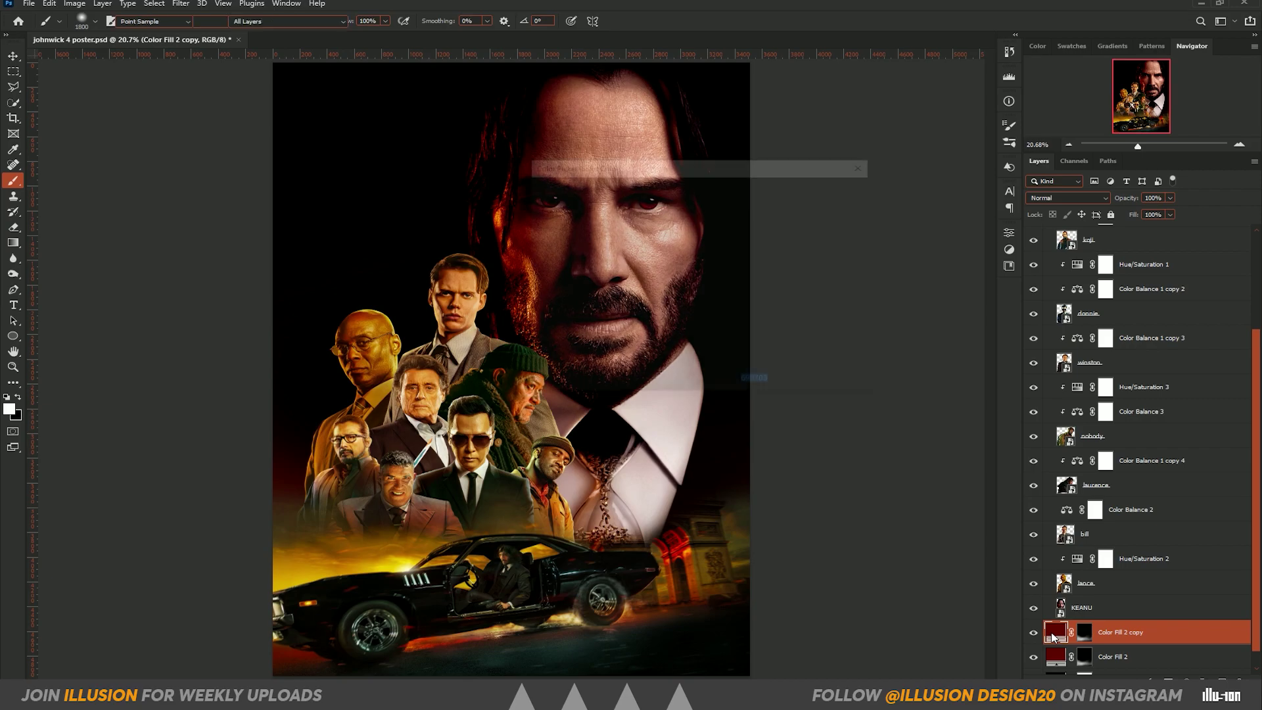
left_click(570, 514)
left_click(811, 190)
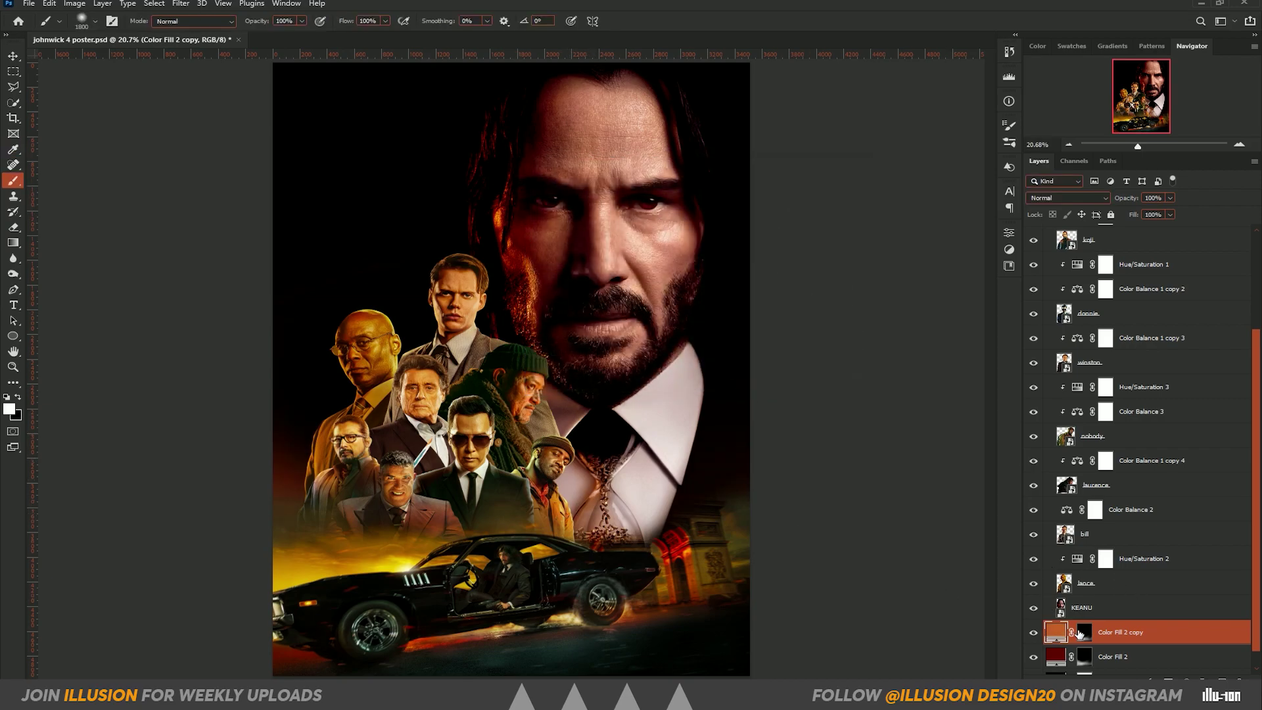
Replace its mask with an inverted black one and brush a faint orange glow lower-left at 11% flow
left_click_drag(1083, 632, 1239, 680)
left_click(1168, 681)
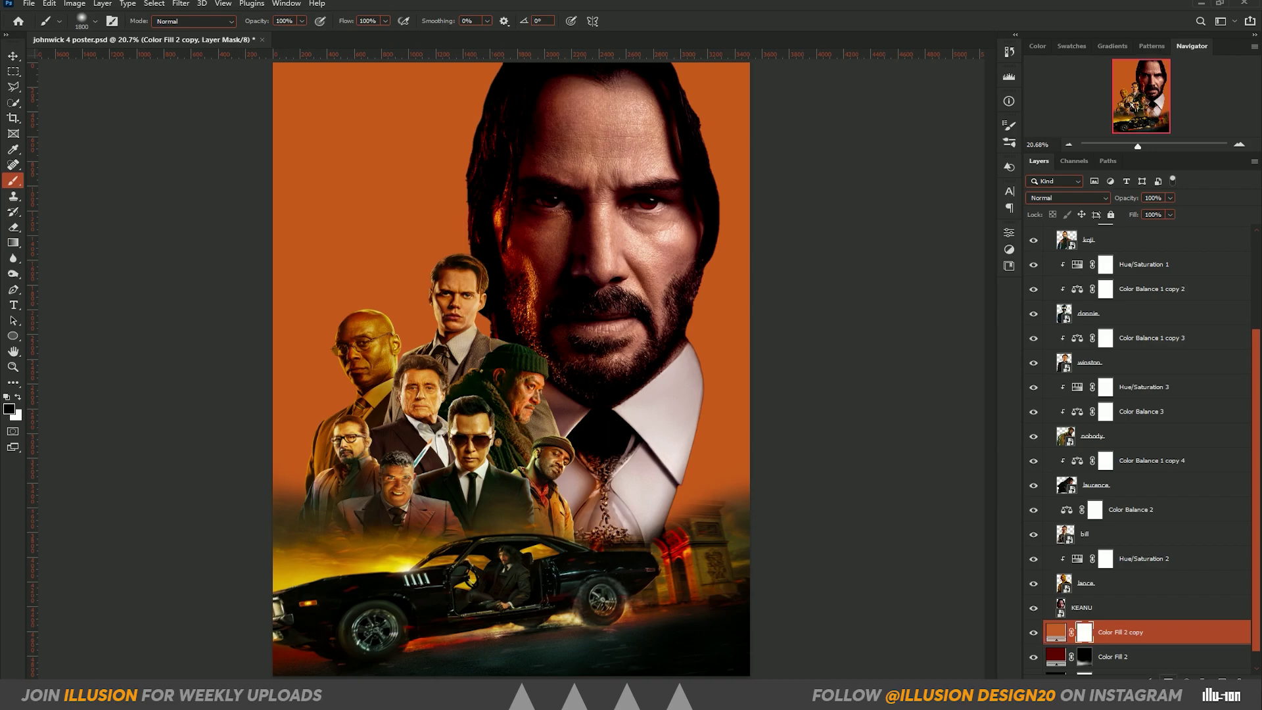
key("ctrl+i")
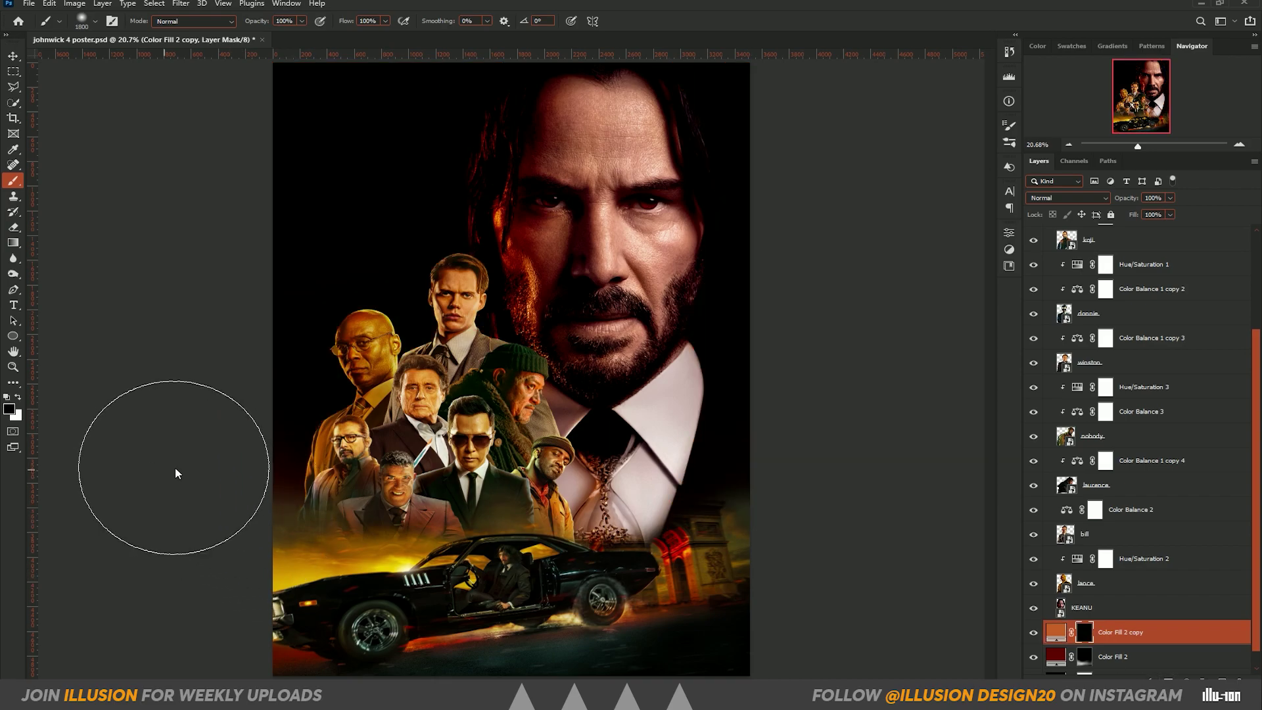
key("shift+1")
key("shift+1")
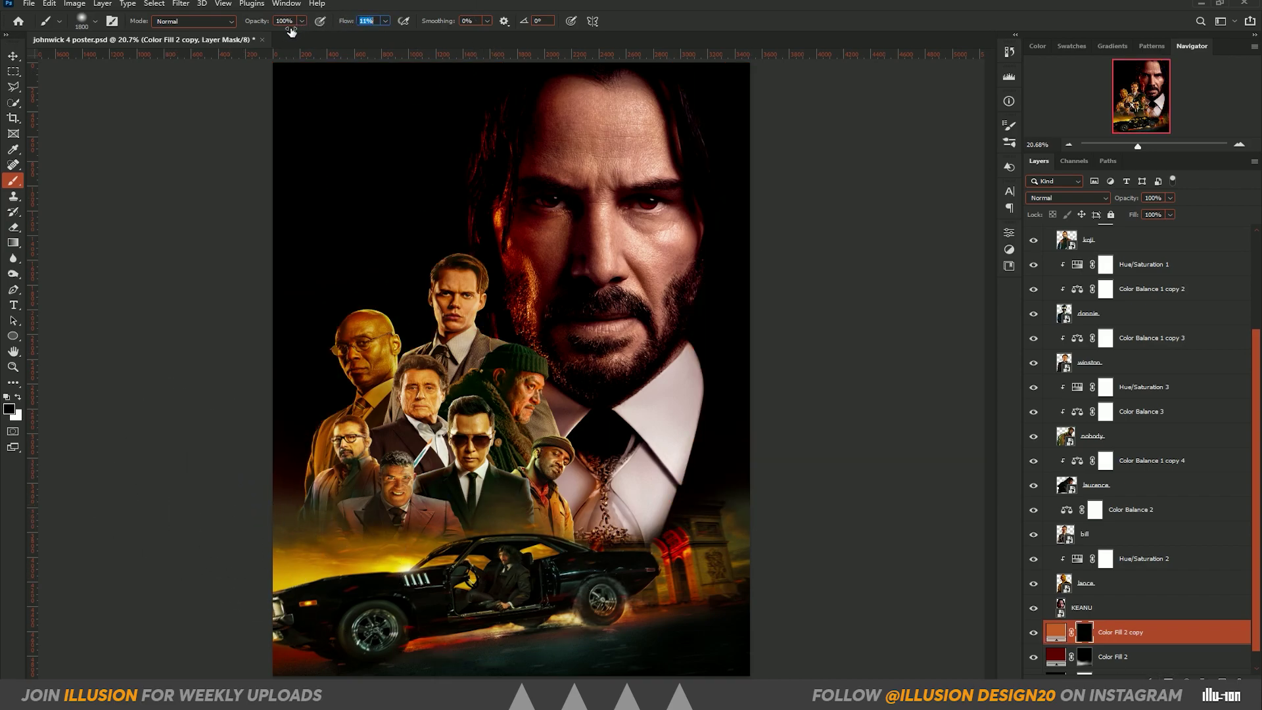
key("x")
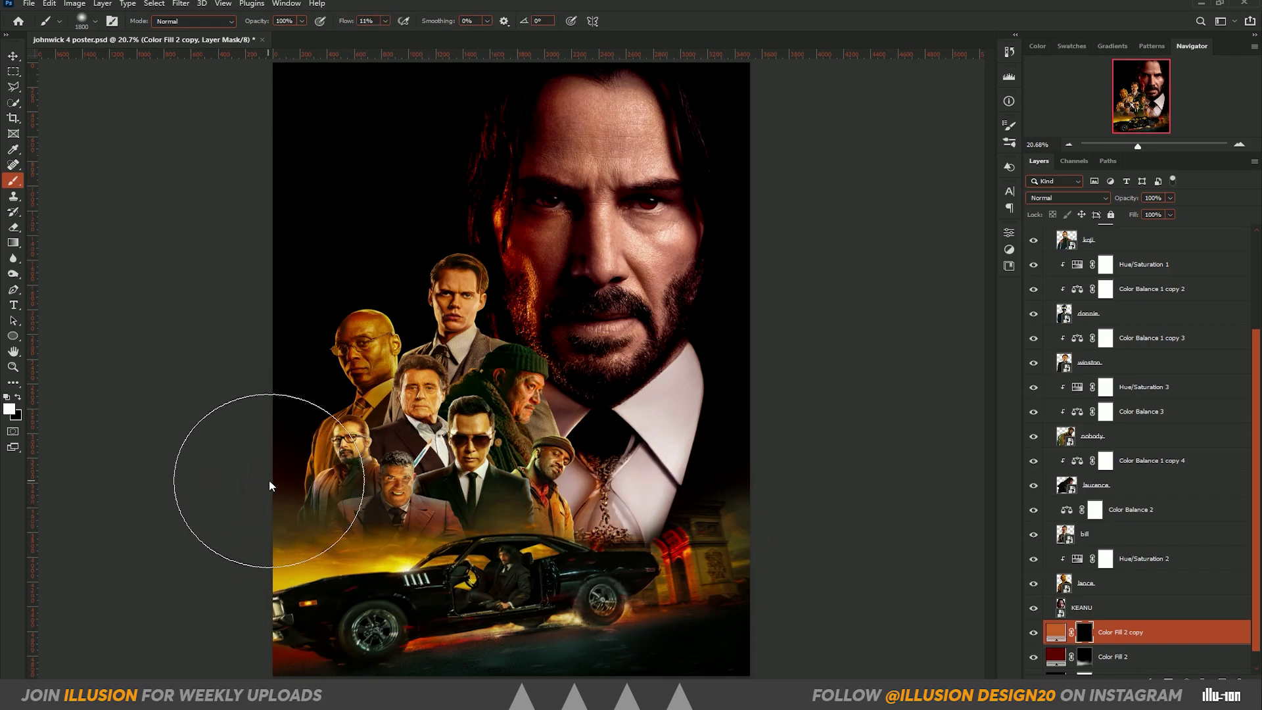
left_click_drag(225, 467, 343, 503)
key("x")
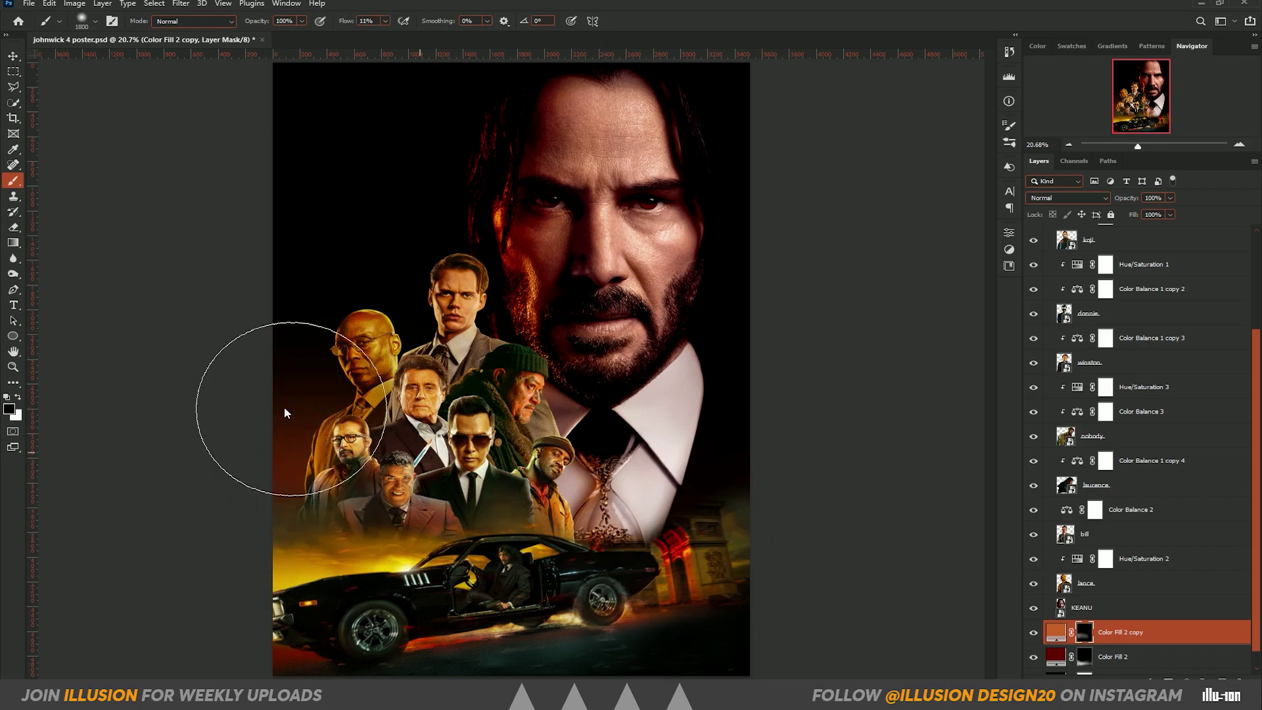
mouse_move(284, 407)
left_mouse_down()
mouse_move(398, 491)
mouse_move(692, 511)
left_mouse_up()
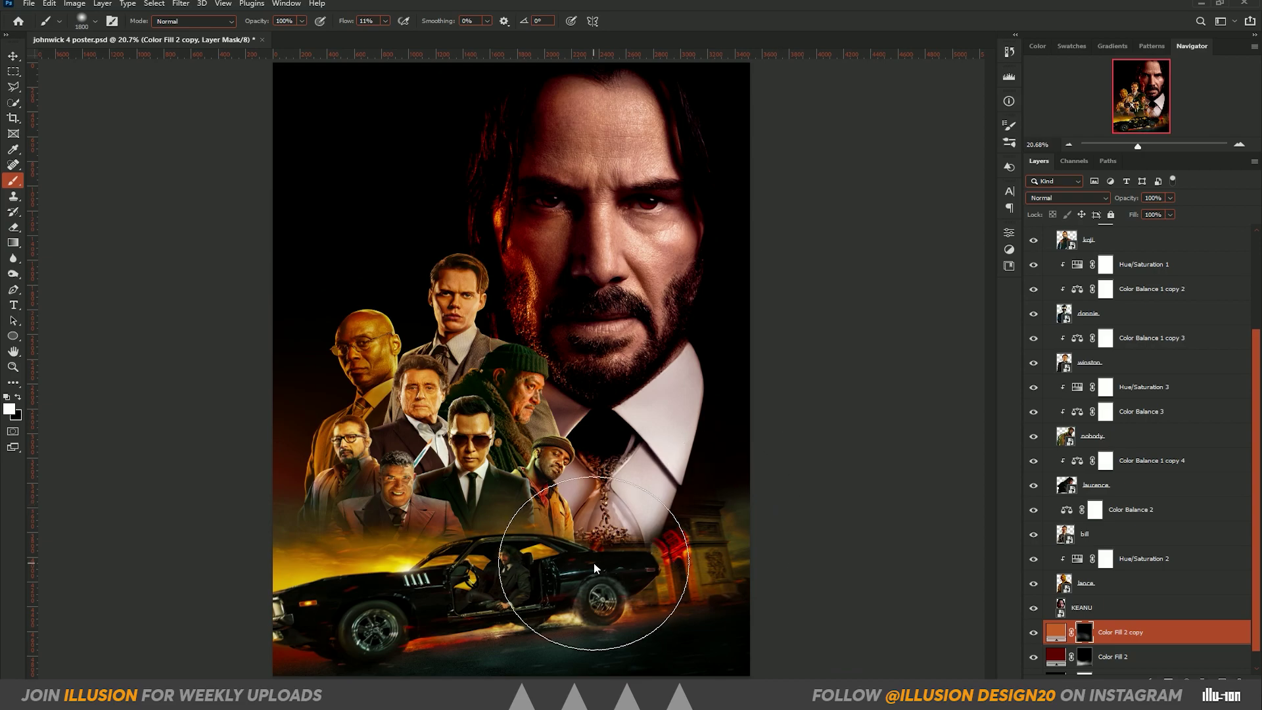
key("x")
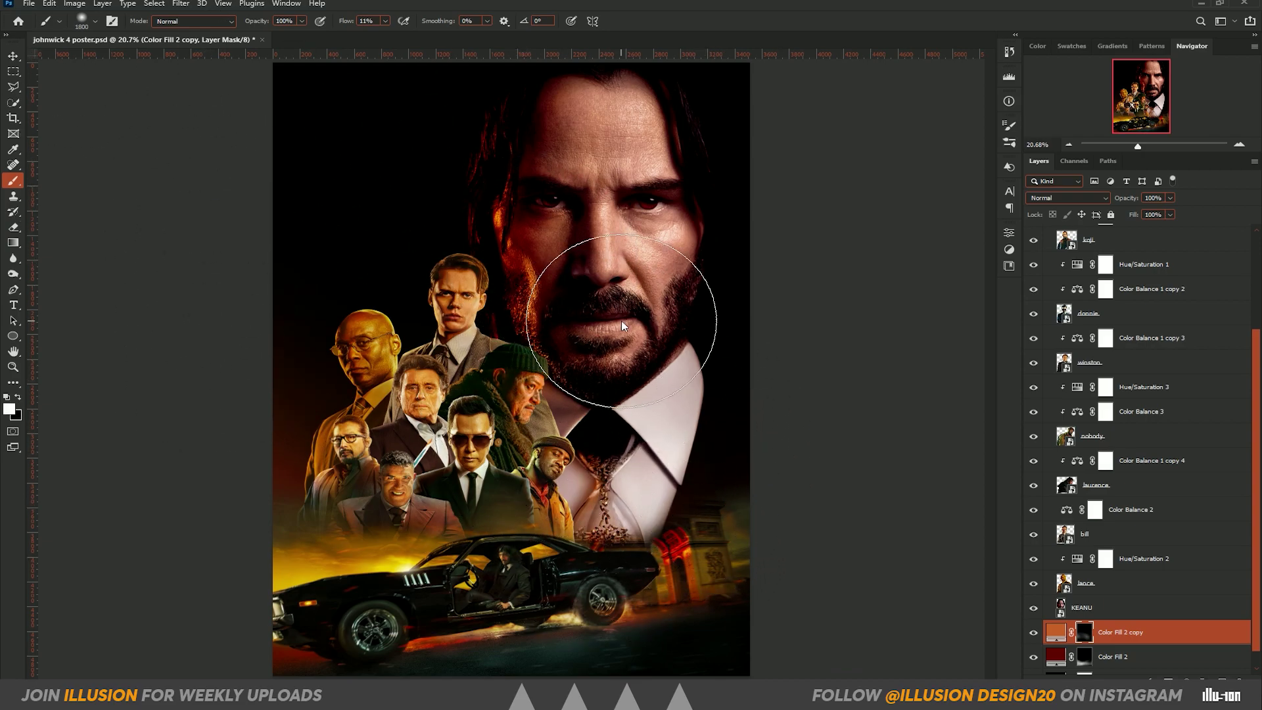
Stamp all visible layers into a new Layer 1 above the CAST group, then bring up the Filter menu
left_click(12, 60)
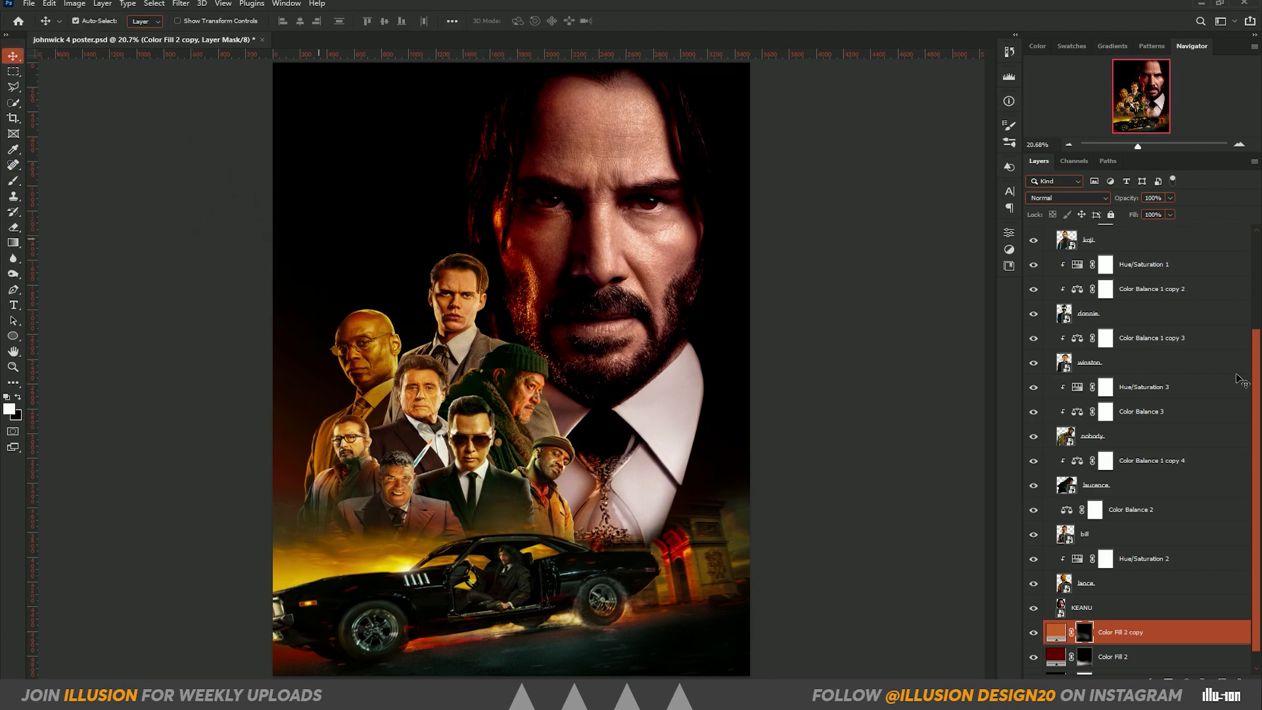
scroll(1109, 266, "up", 2)
scroll(1078, 253, "up", 3)
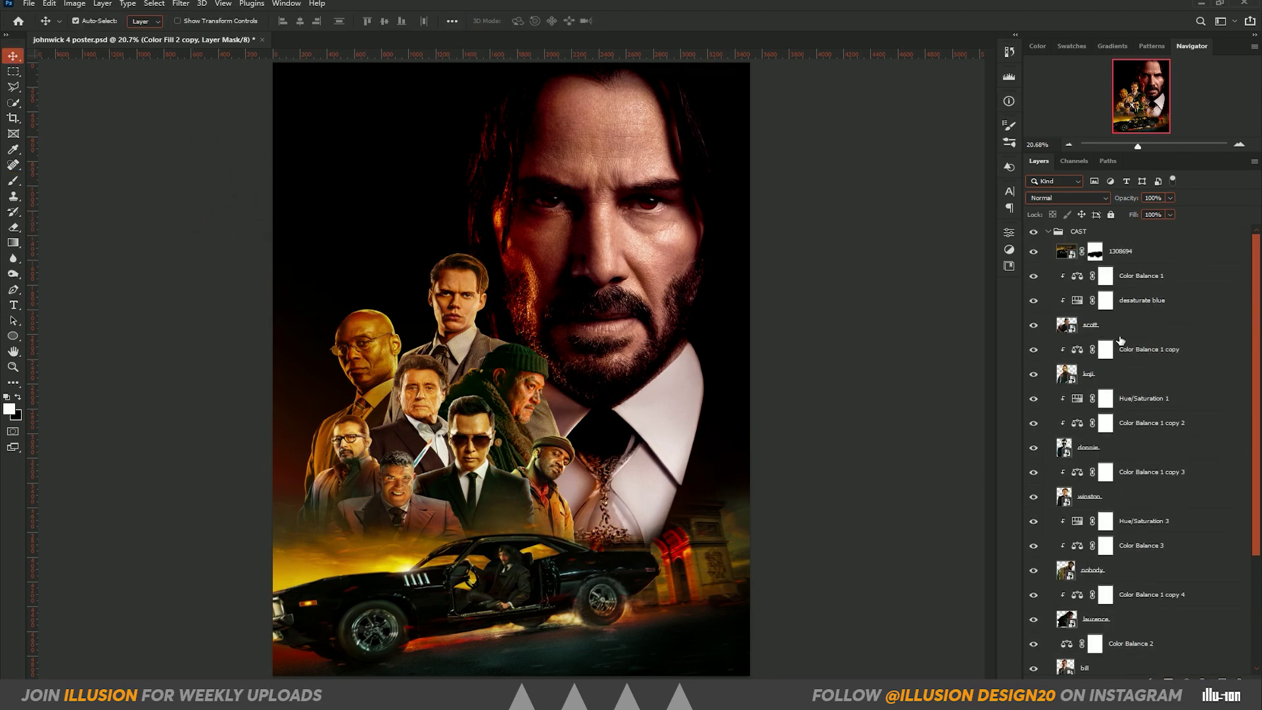
left_click(1048, 232)
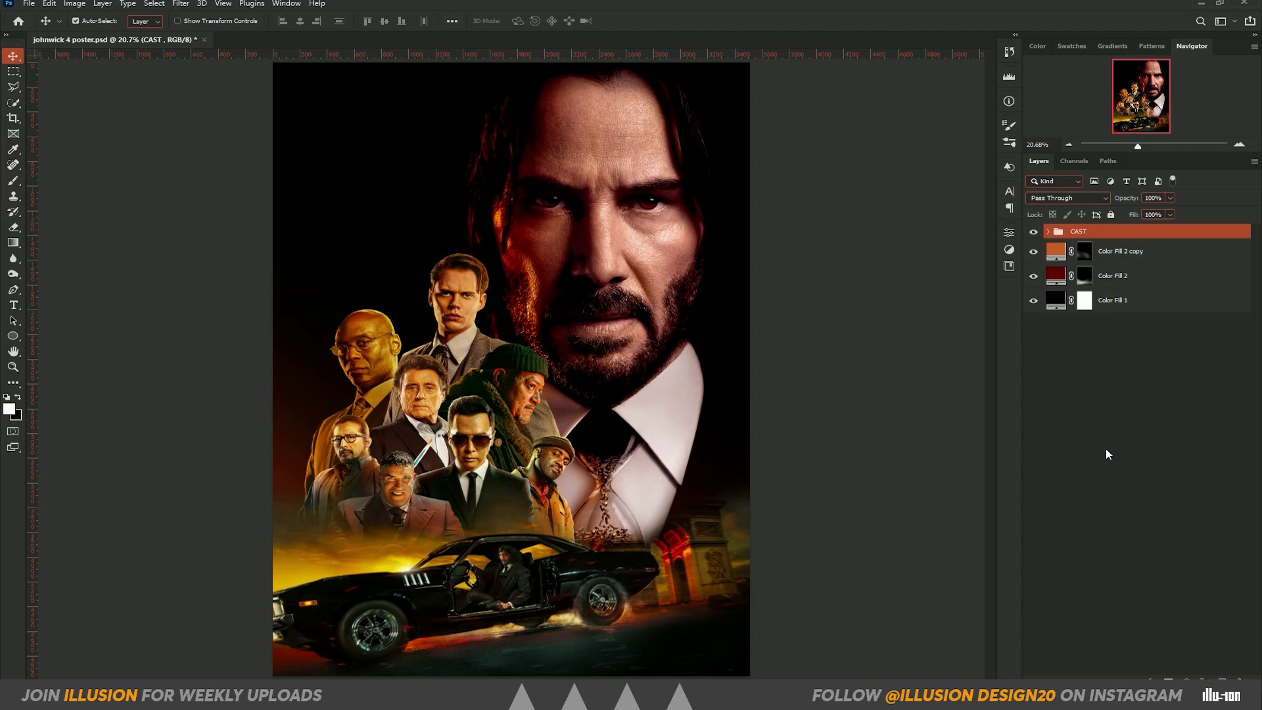
key("ctrl+shift+alt+n")
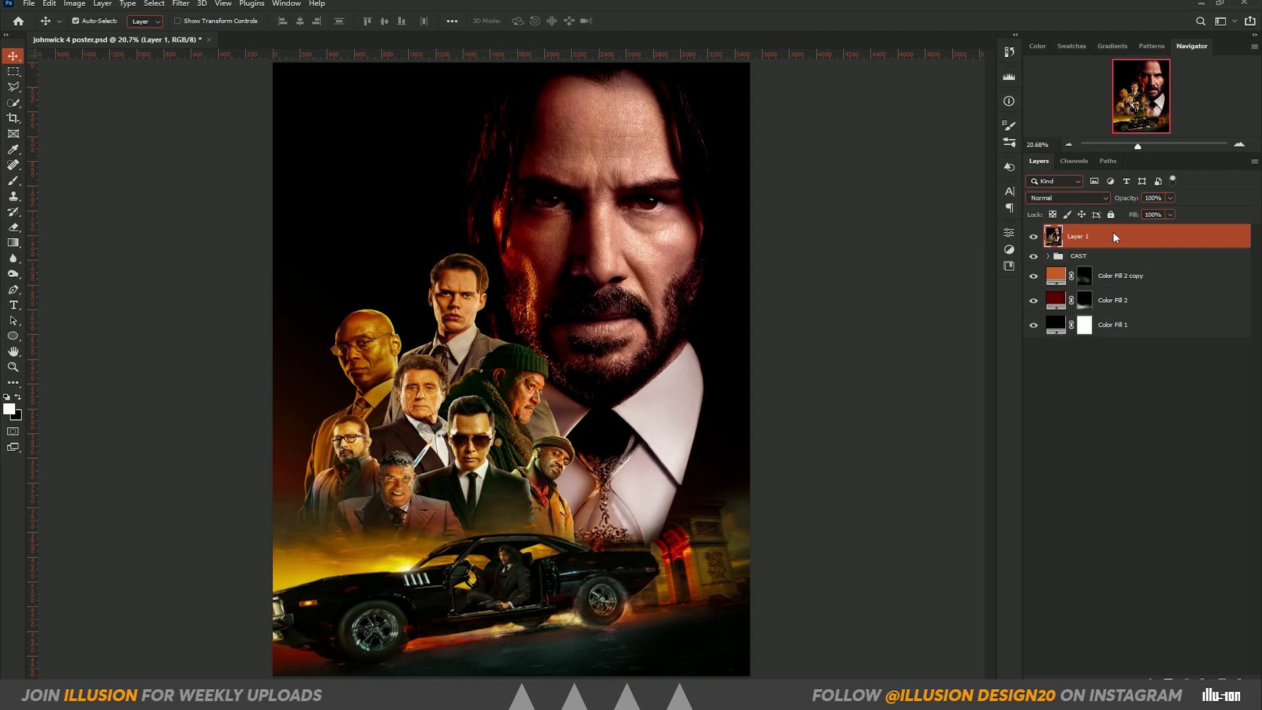
right_click(1113, 232)
left_click(1021, 349)
left_click(182, 6)
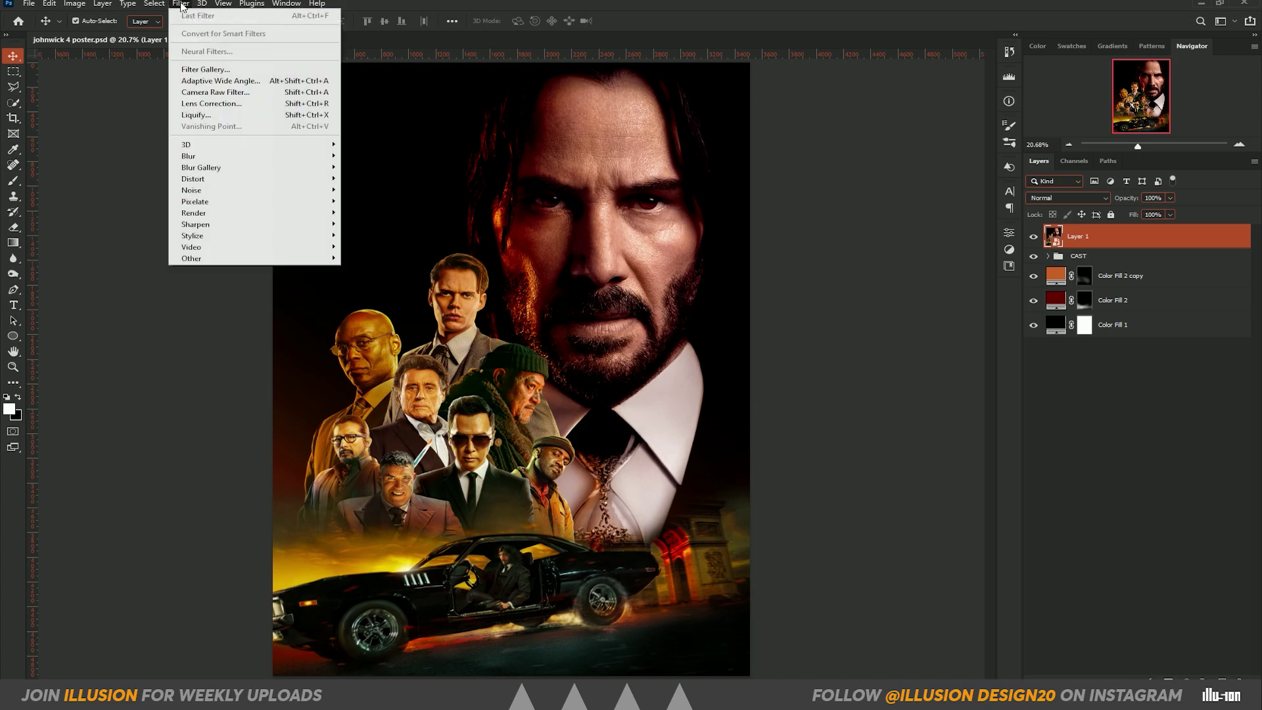
Apply the Camera Raw Filter to the merged layer with Basic Contrast +20 and Clarity +30
left_click(219, 93)
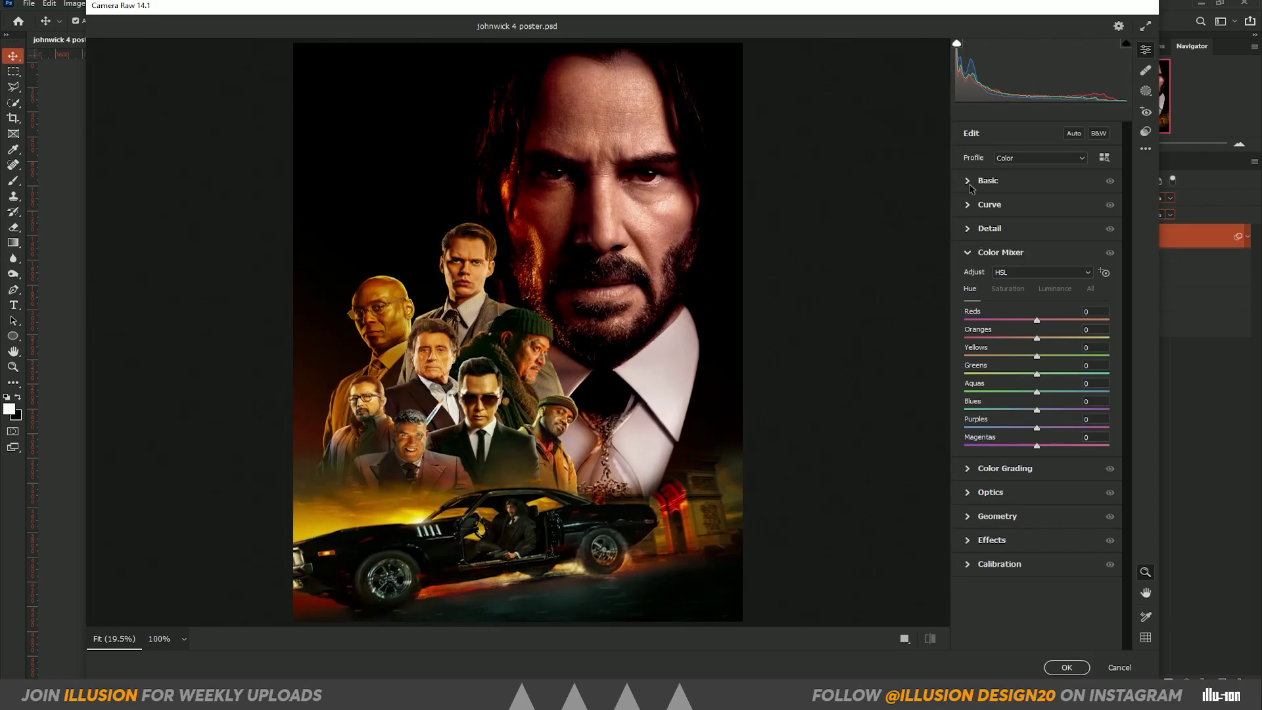
left_click(968, 184)
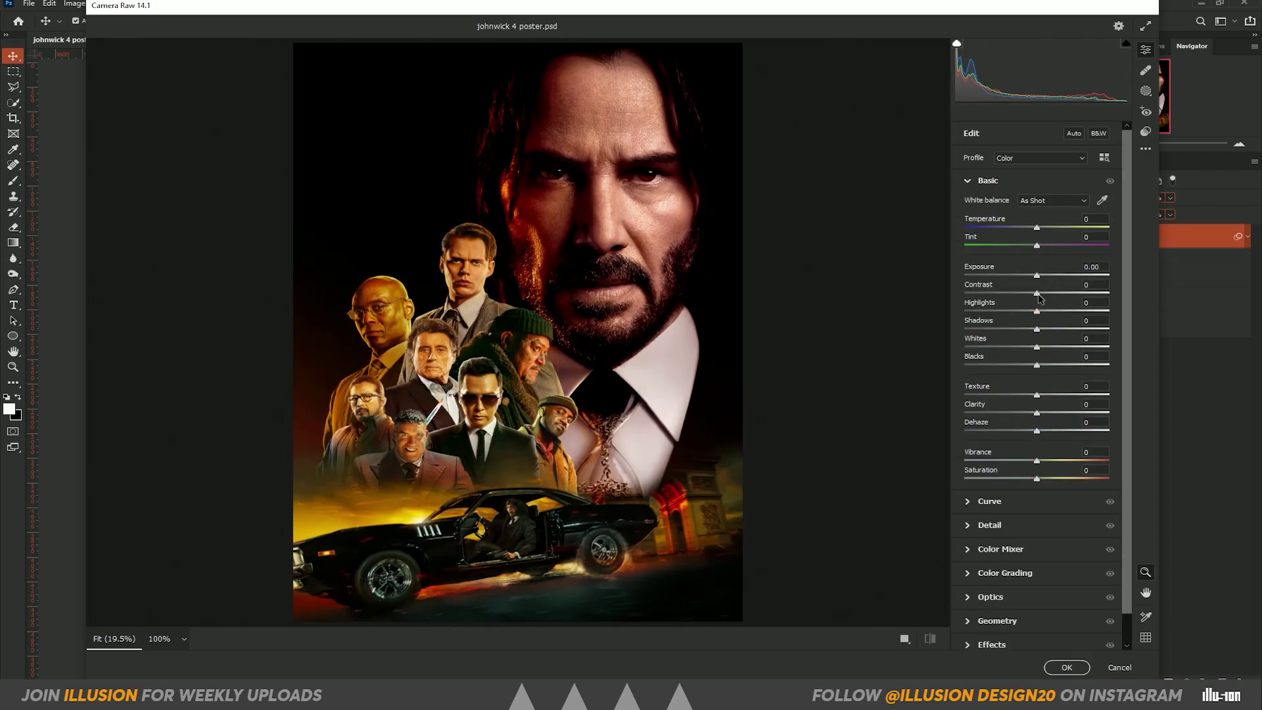
mouse_move(1037, 293)
left_mouse_down()
mouse_move(1082, 293)
mouse_move(1052, 298)
left_mouse_up()
left_click_drag(1036, 412, 1059, 414)
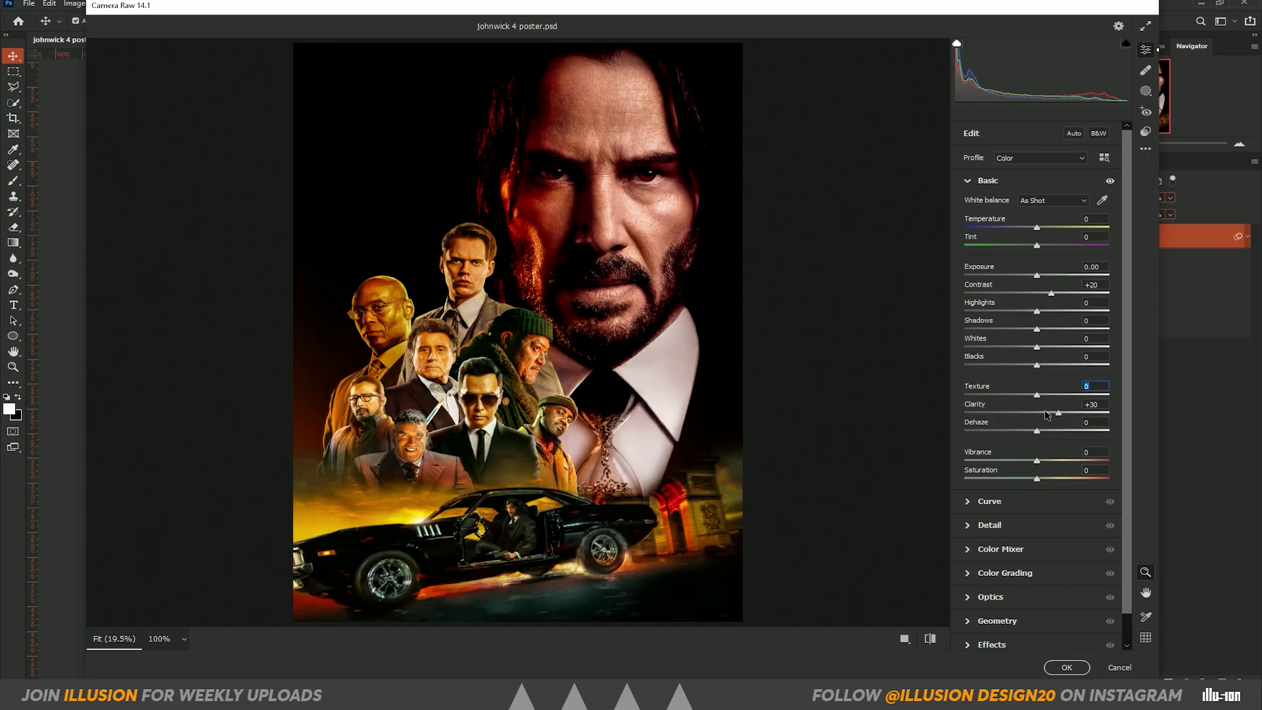
Tune Basic to Texture +44, Exposure -0.20 and Temperature +6, then collapse the panel
left_click_drag(1037, 394, 1098, 394)
left_click_drag(1098, 393, 1051, 413)
mouse_move(1038, 276)
left_mouse_down()
mouse_move(1025, 276)
mouse_move(1026, 309)
mouse_move(1055, 347)
mouse_move(1018, 365)
left_mouse_up()
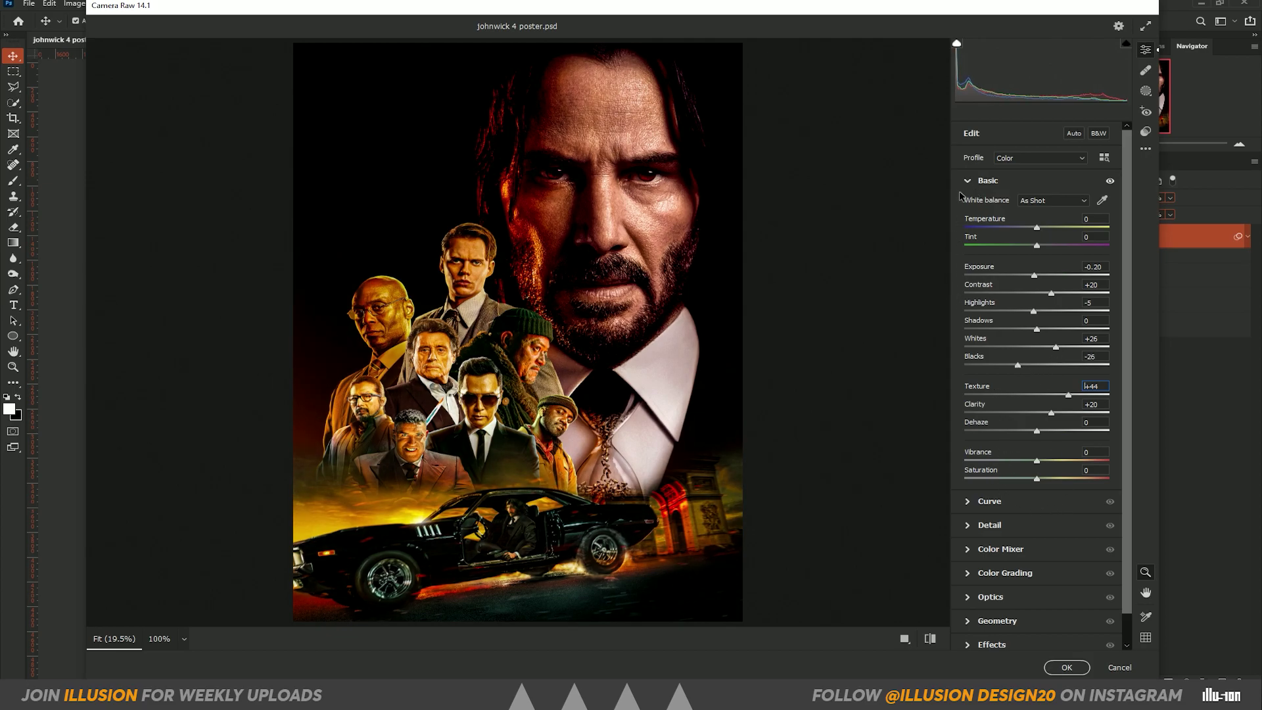
left_click_drag(1037, 228, 1042, 227)
left_click(969, 182)
left_click(969, 181)
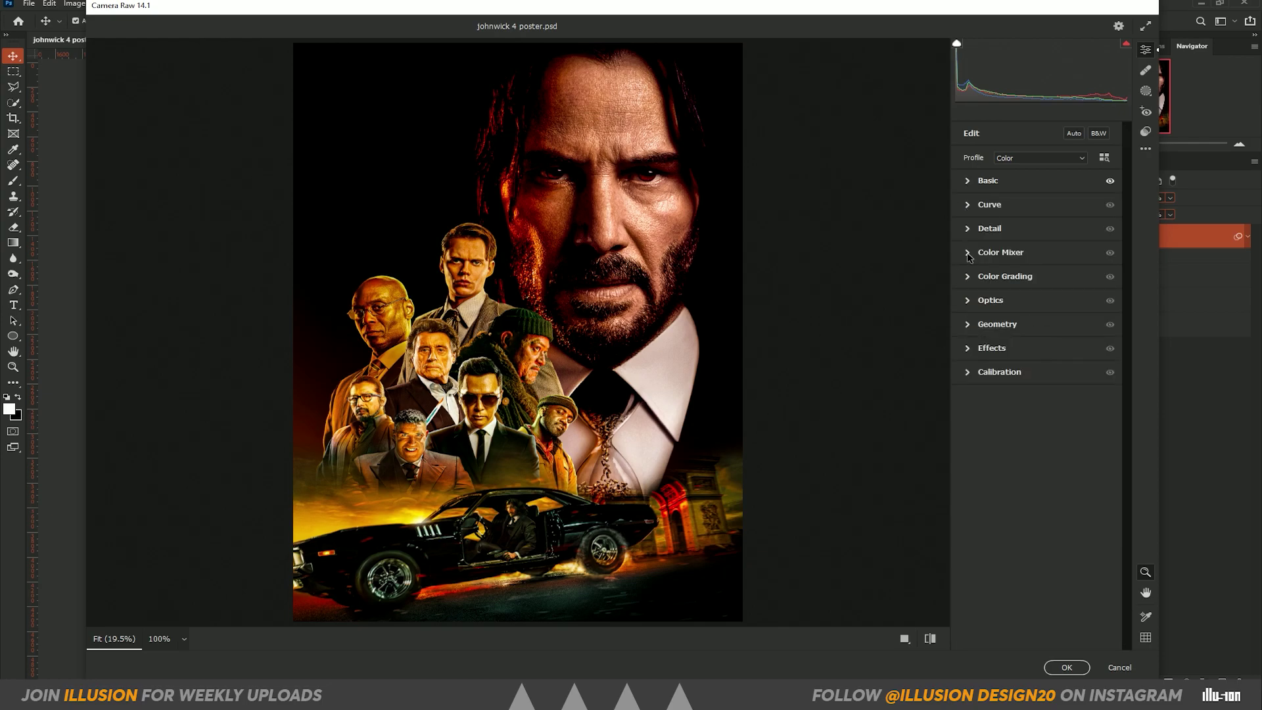
Shift the Color Mixer Reds hue to +4, check the Saturation tab, and collapse the section
left_click(968, 253)
mouse_move(1037, 320)
left_mouse_down()
mouse_move(1076, 321)
mouse_move(1004, 332)
left_mouse_up()
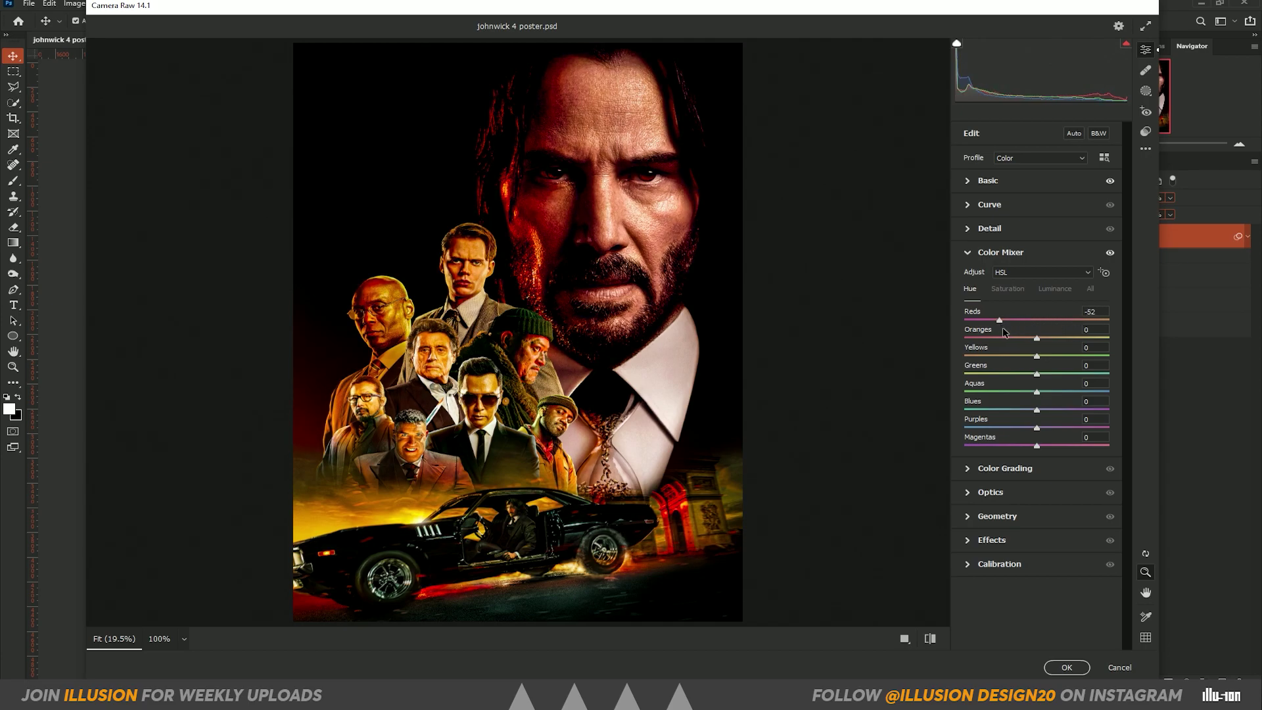
left_click_drag(1004, 332, 1045, 332)
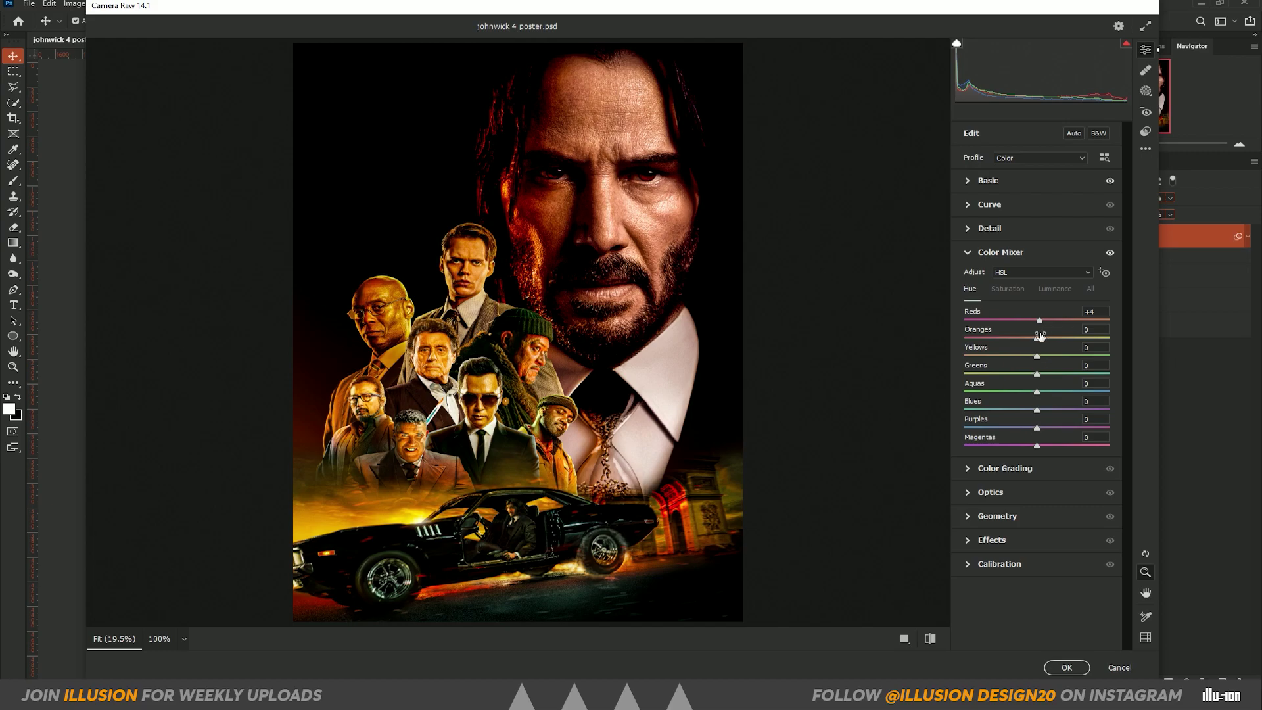
left_click(1018, 291)
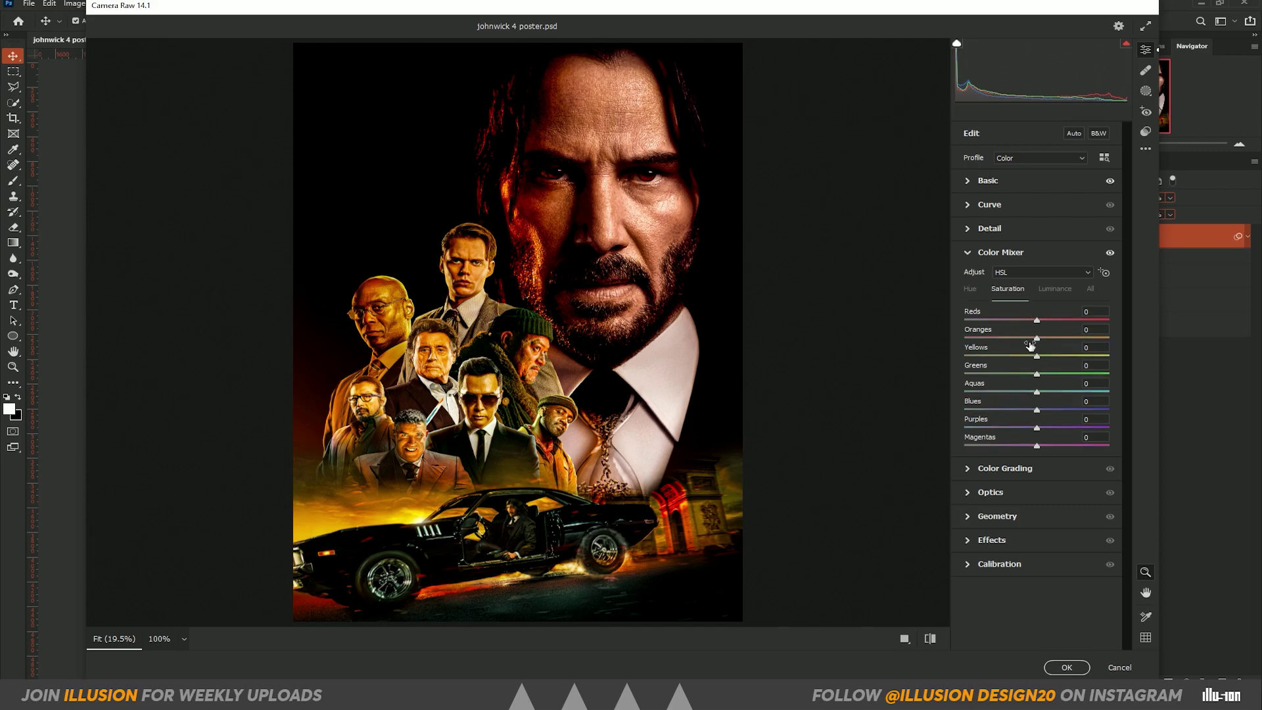
left_click(967, 254)
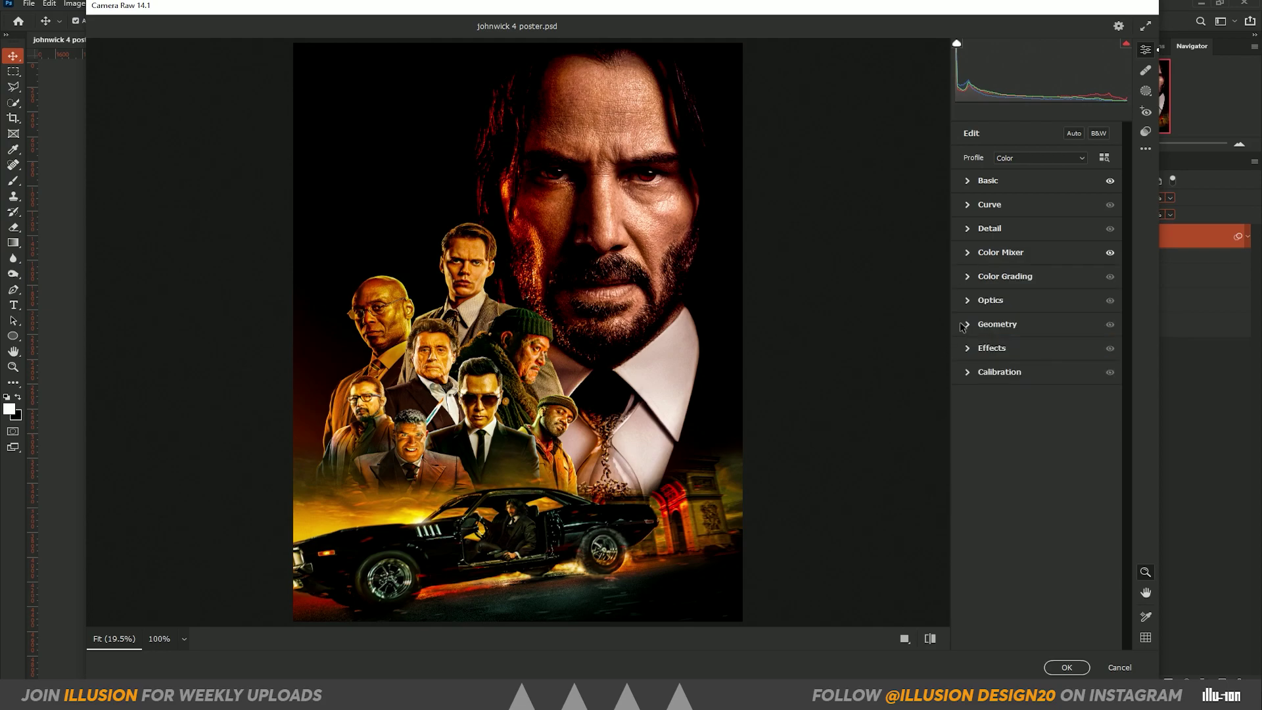
Tint the Color Grading shadows blue, around hue 219 and saturation 43
left_click(968, 277)
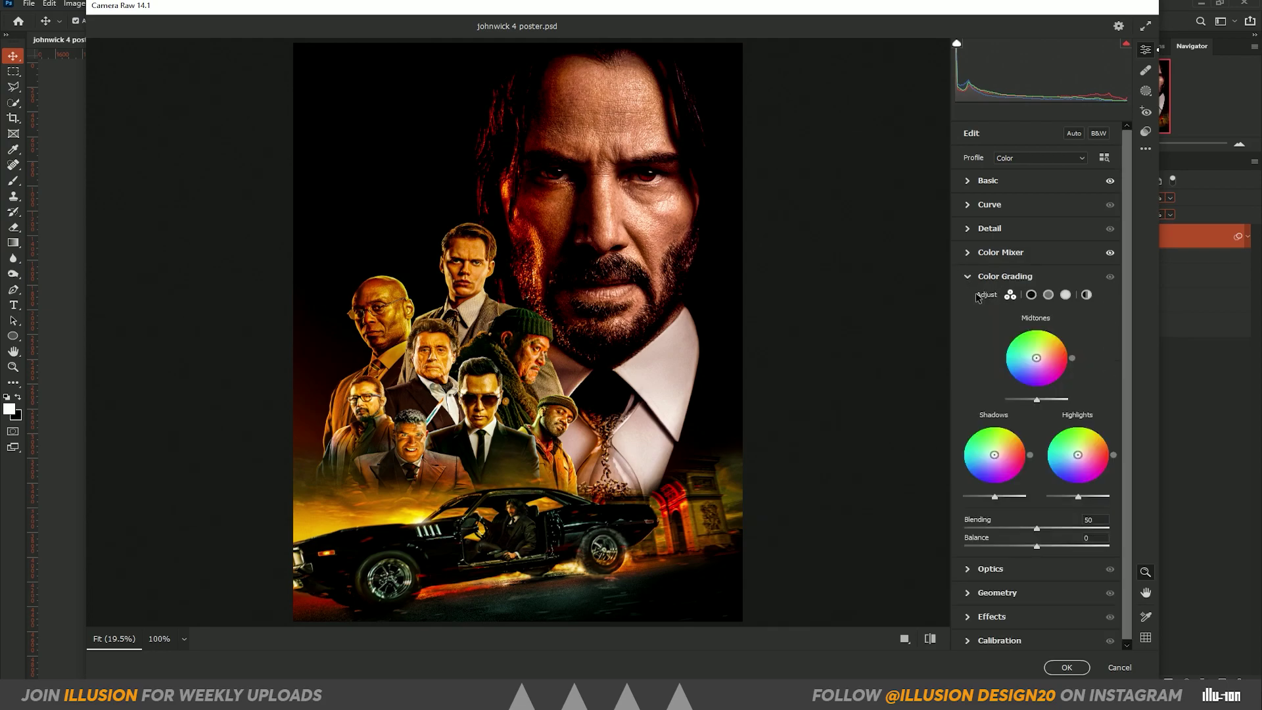
left_click(1031, 294)
left_click_drag(1037, 385, 1003, 420)
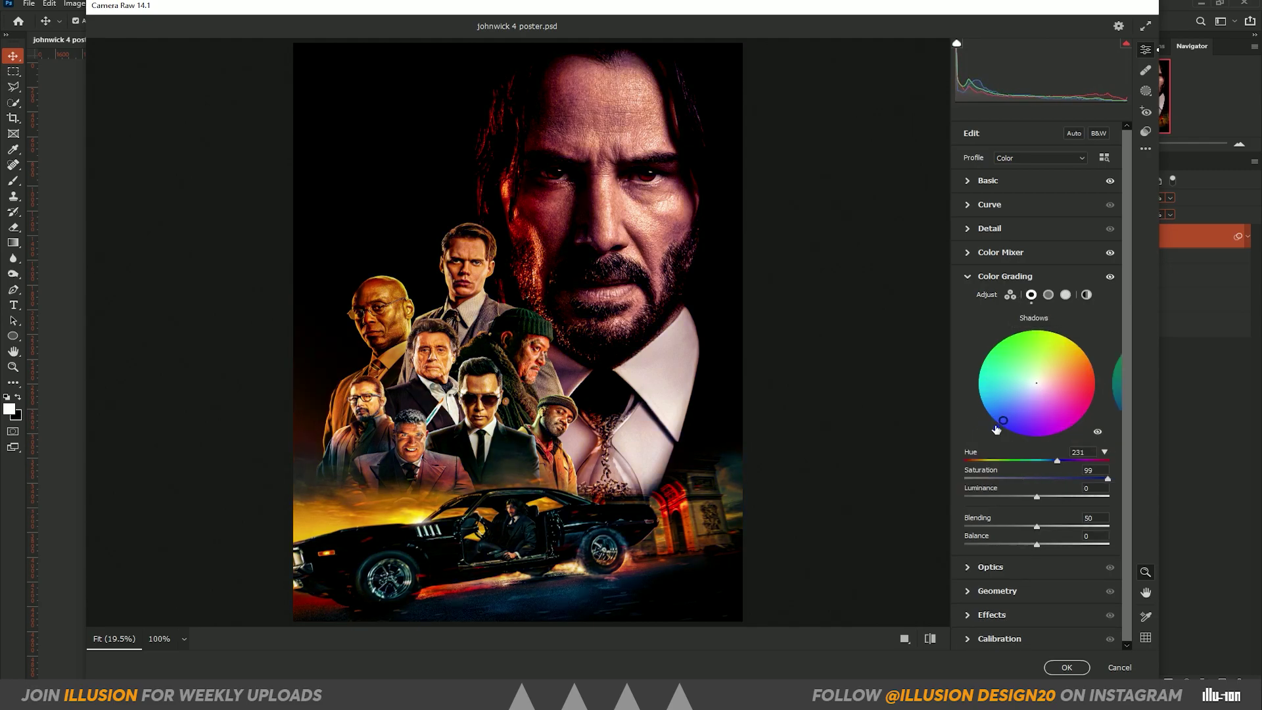
mouse_move(1003, 421)
left_mouse_down()
mouse_move(983, 377)
mouse_move(1075, 348)
mouse_move(1083, 359)
mouse_move(1040, 380)
left_mouse_up()
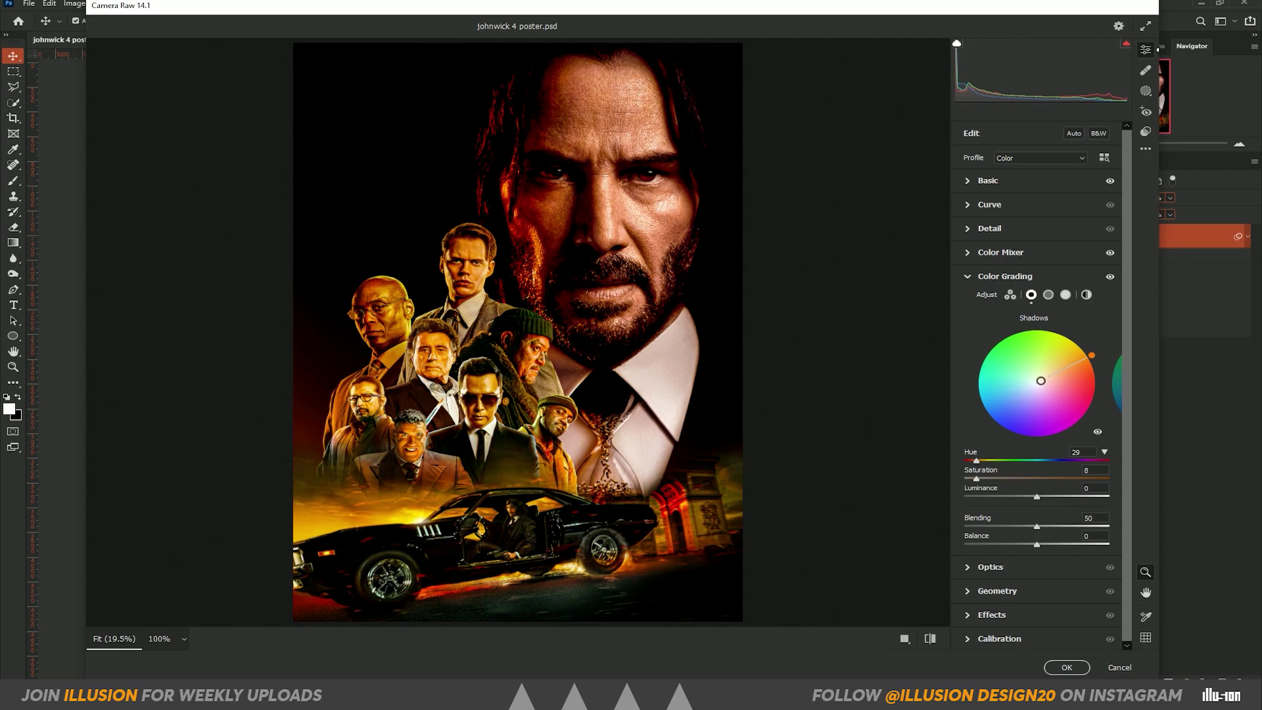
left_click_drag(1004, 487, 993, 487)
left_click_drag(1093, 356, 987, 419)
mouse_move(977, 479)
left_mouse_down()
mouse_move(1085, 484)
mouse_move(1027, 480)
left_mouse_up()
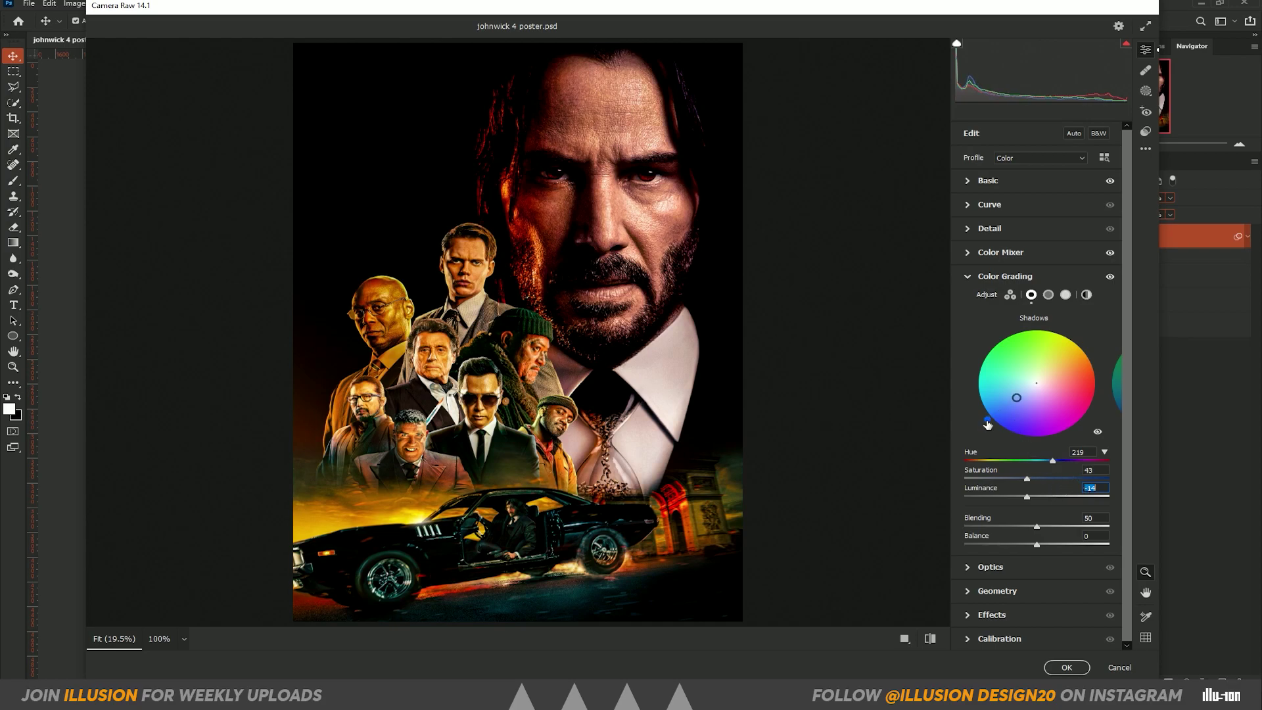
left_click_drag(988, 418, 1011, 434)
Set midtone hue to 45 and highlights to hue 57, saturation 27, then collapse Color Grading
left_click(1115, 382)
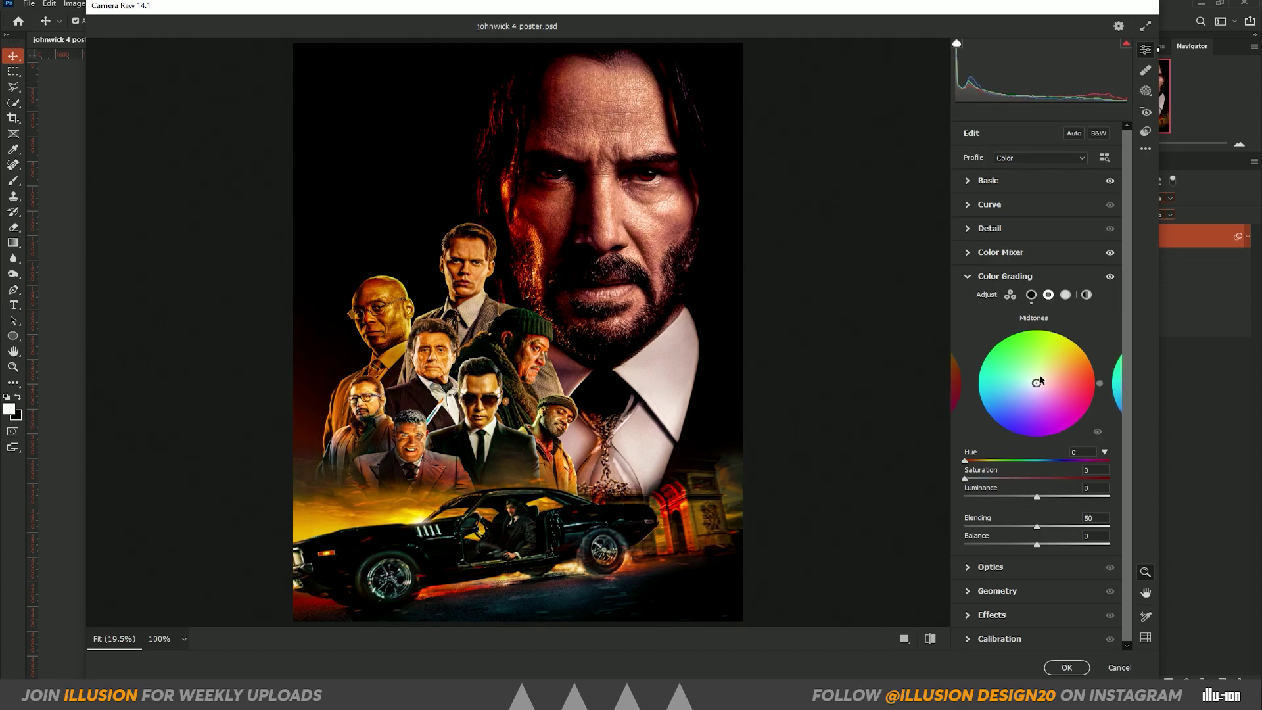
left_click_drag(1099, 382, 1081, 343)
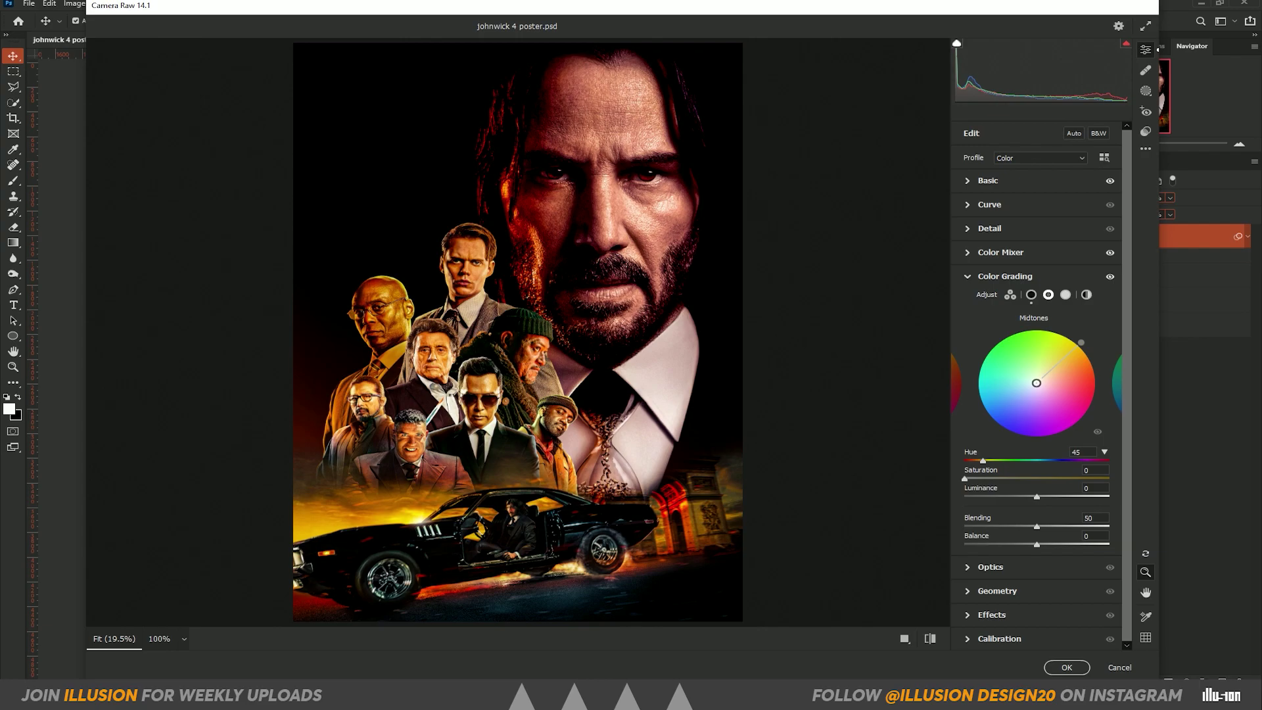
left_click(1116, 377)
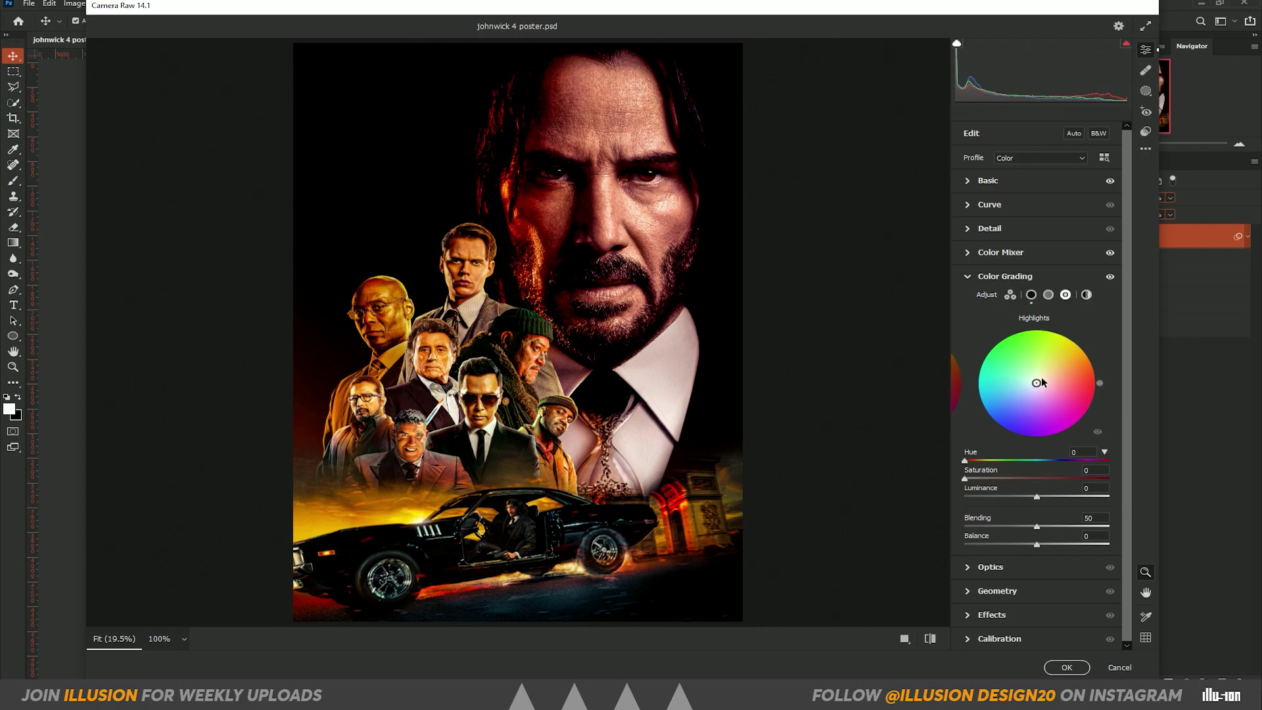
mouse_move(1037, 384)
left_mouse_down()
mouse_move(988, 406)
mouse_move(1056, 337)
mouse_move(1066, 343)
left_mouse_up()
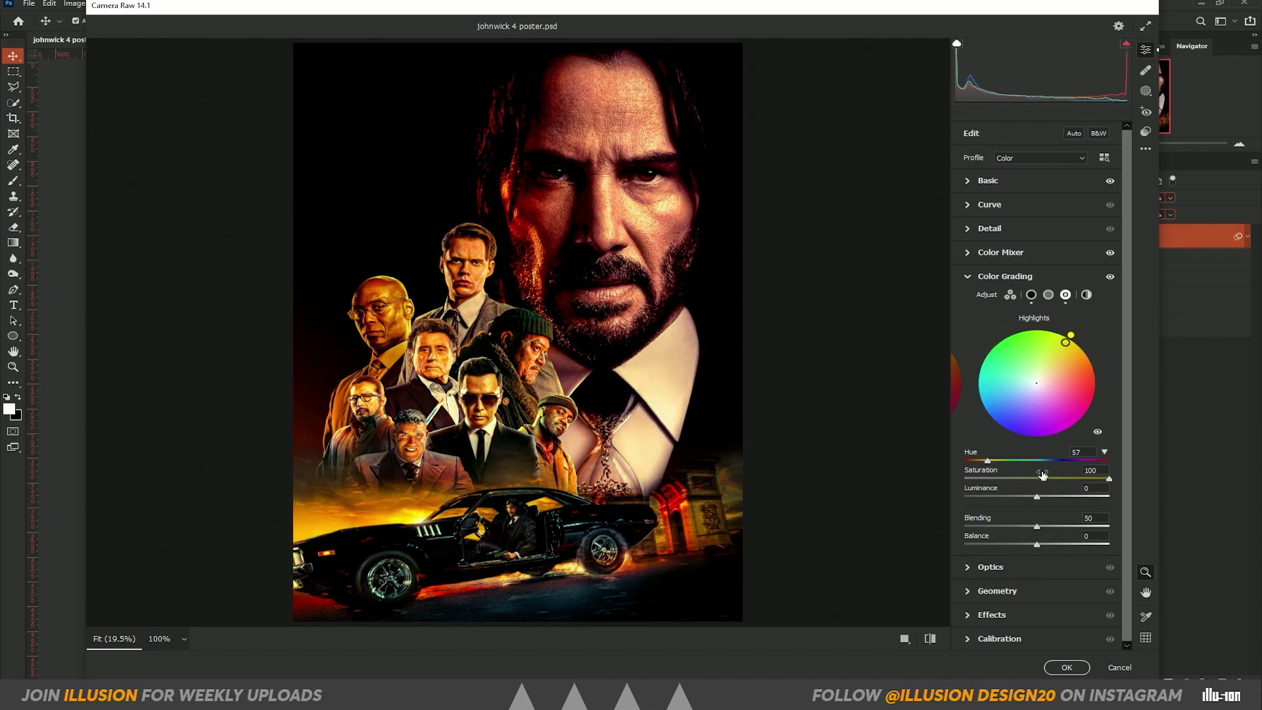
left_click_drag(1049, 478, 1004, 482)
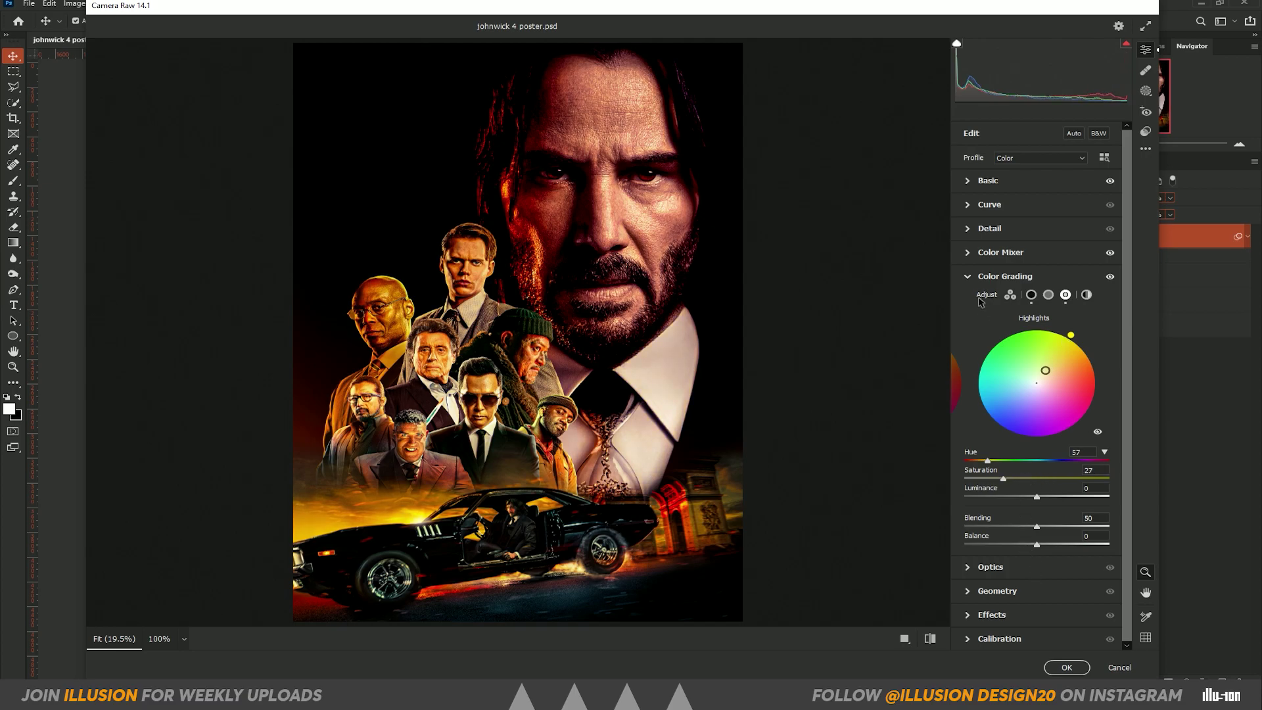
left_click(969, 276)
Compare the grade on and off, then raise Color Mixer luminance for Oranges and Blues
left_click(1111, 277)
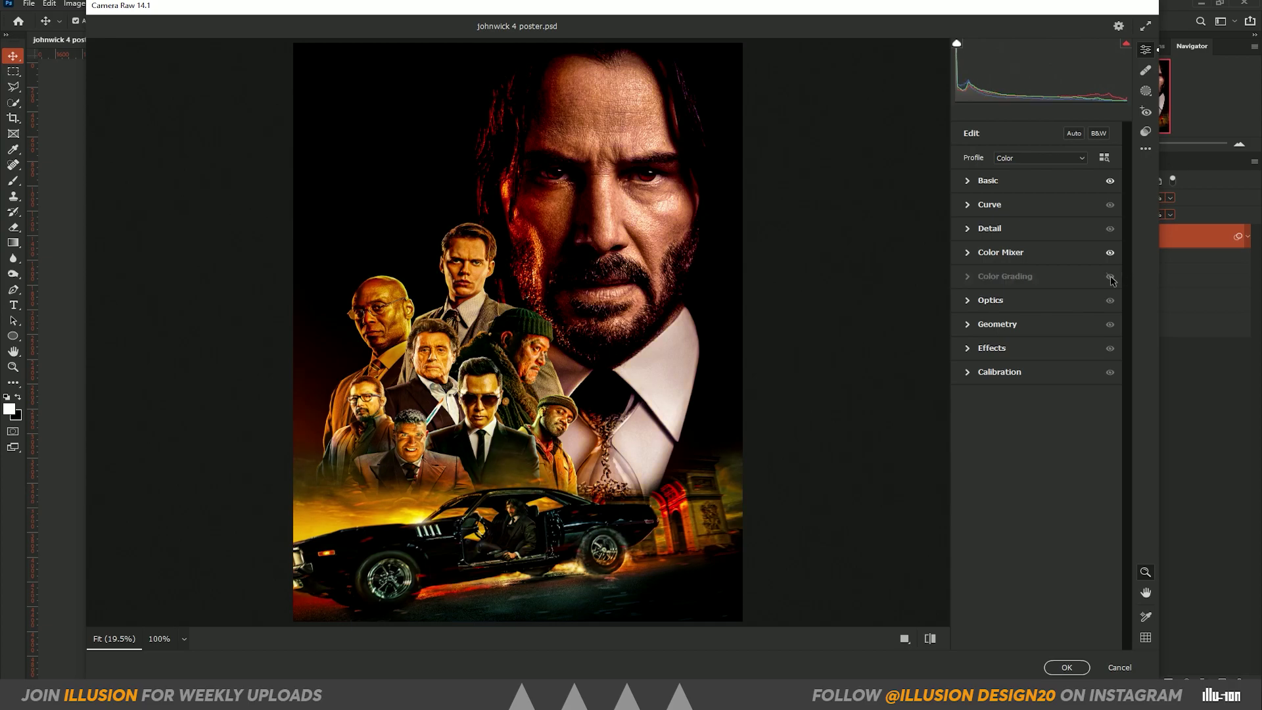
left_click(1110, 277)
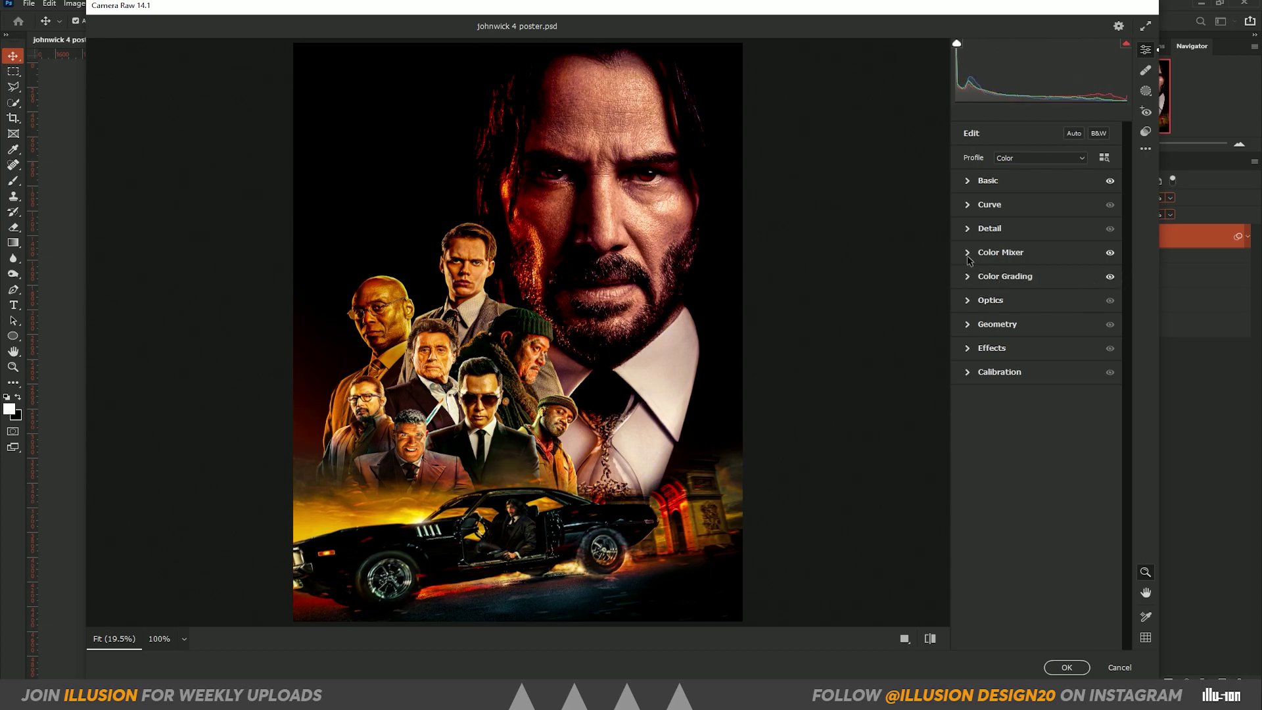
left_click(990, 253)
left_click(1060, 293)
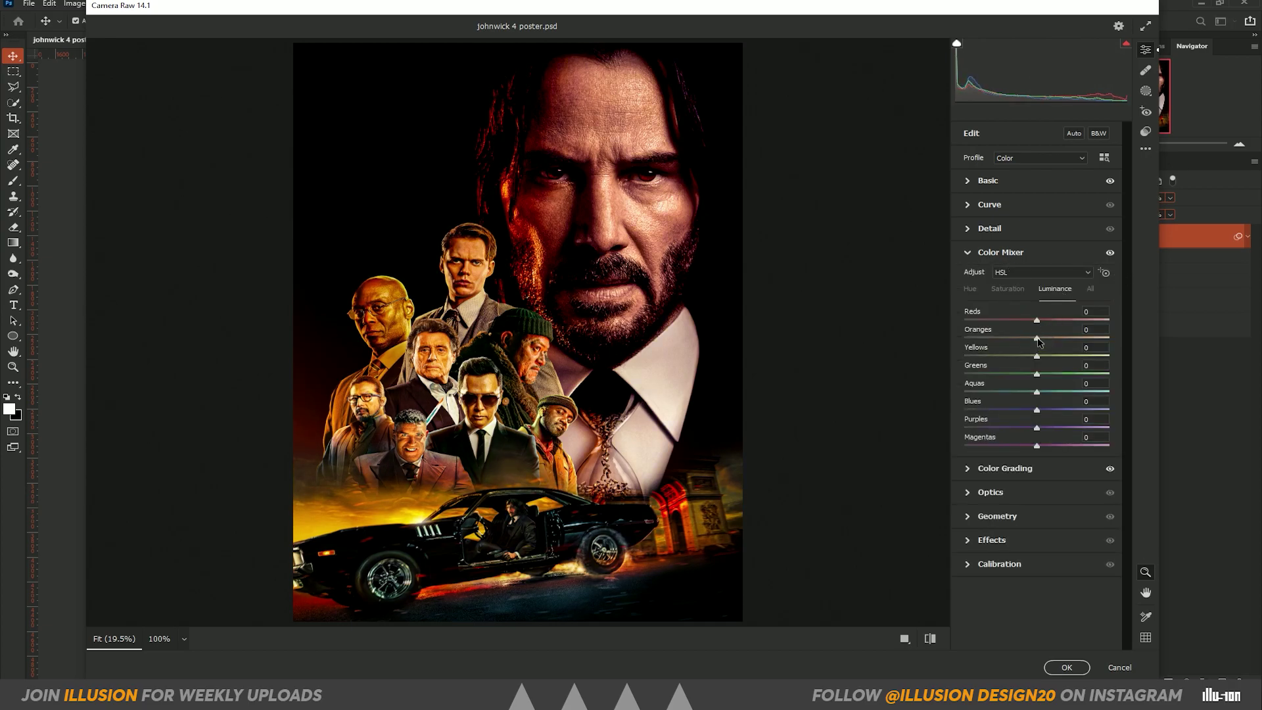
mouse_move(1037, 338)
left_mouse_down()
mouse_move(1077, 356)
mouse_move(1054, 356)
mouse_move(1077, 320)
mouse_move(1045, 325)
left_mouse_up()
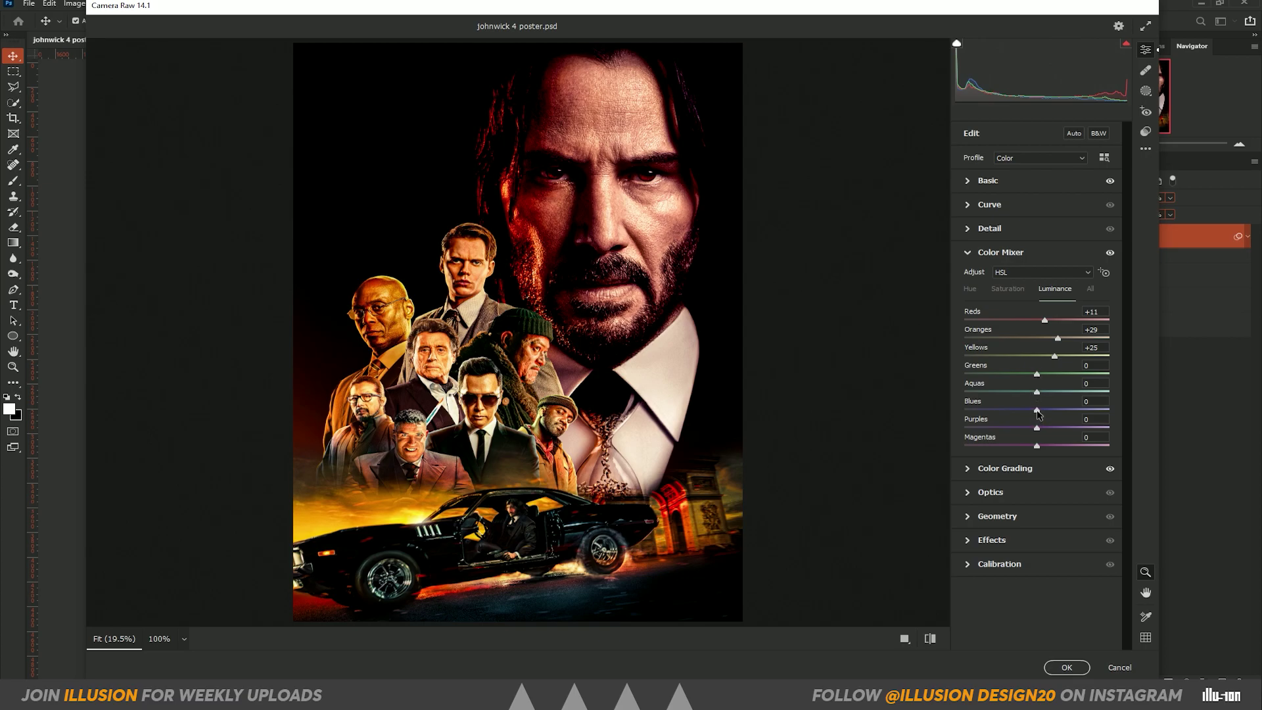
left_click_drag(1037, 410, 1062, 410)
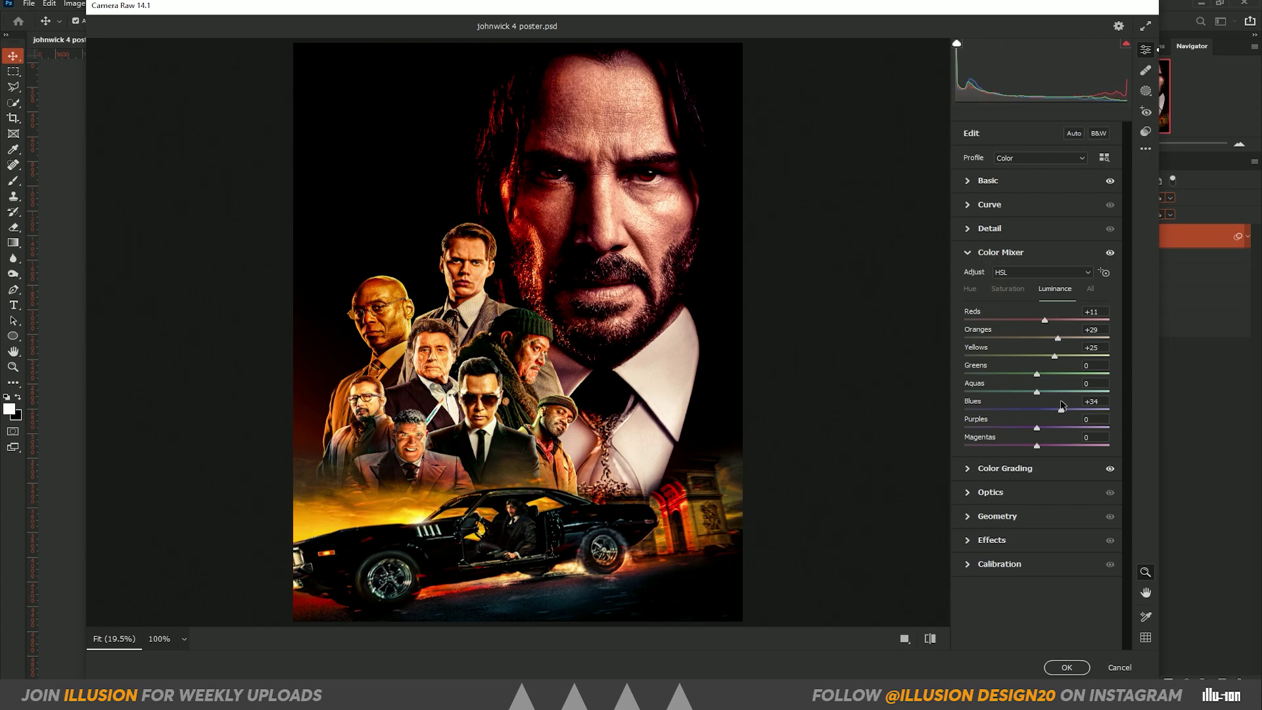
Set Calibration Red Primary Saturation +42 and Blue Primary Saturation -6, and apply the grade to Layer 1
left_click(973, 564)
mouse_move(1030, 597)
left_mouse_down()
mouse_move(1059, 594)
mouse_move(1032, 598)
left_mouse_up()
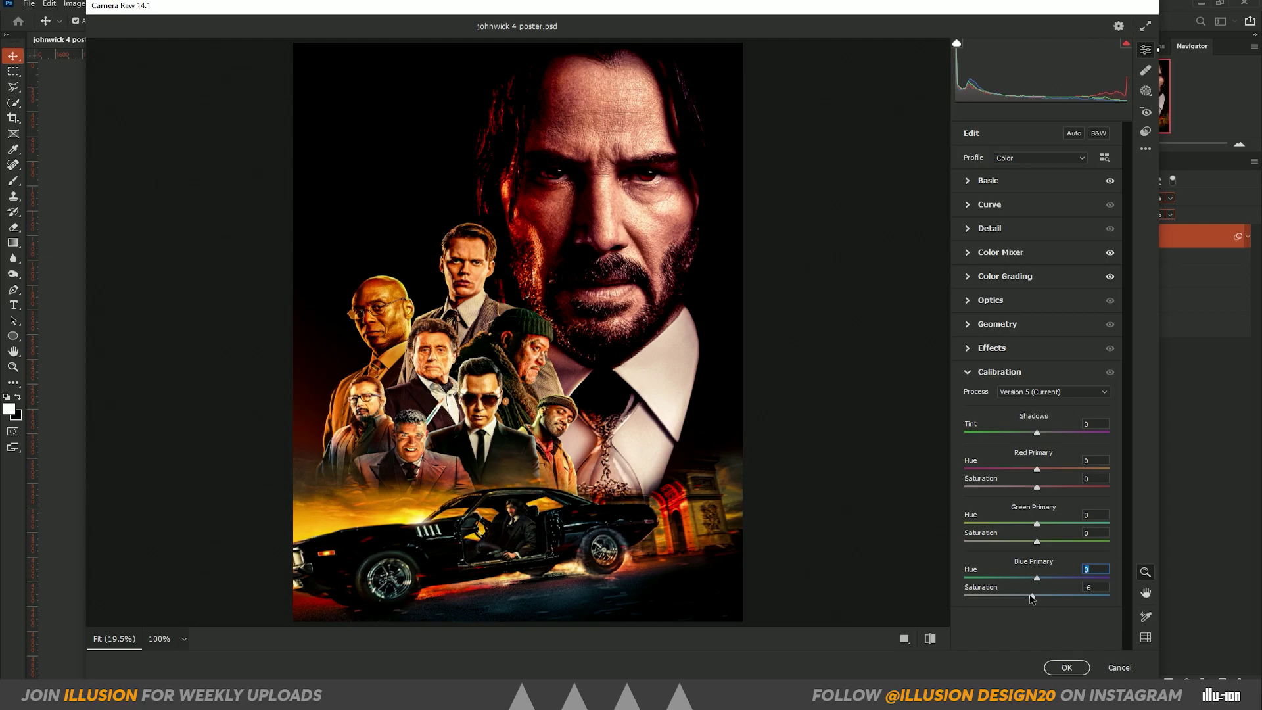
mouse_move(1037, 487)
left_mouse_down()
mouse_move(1012, 487)
mouse_move(1067, 487)
left_mouse_up()
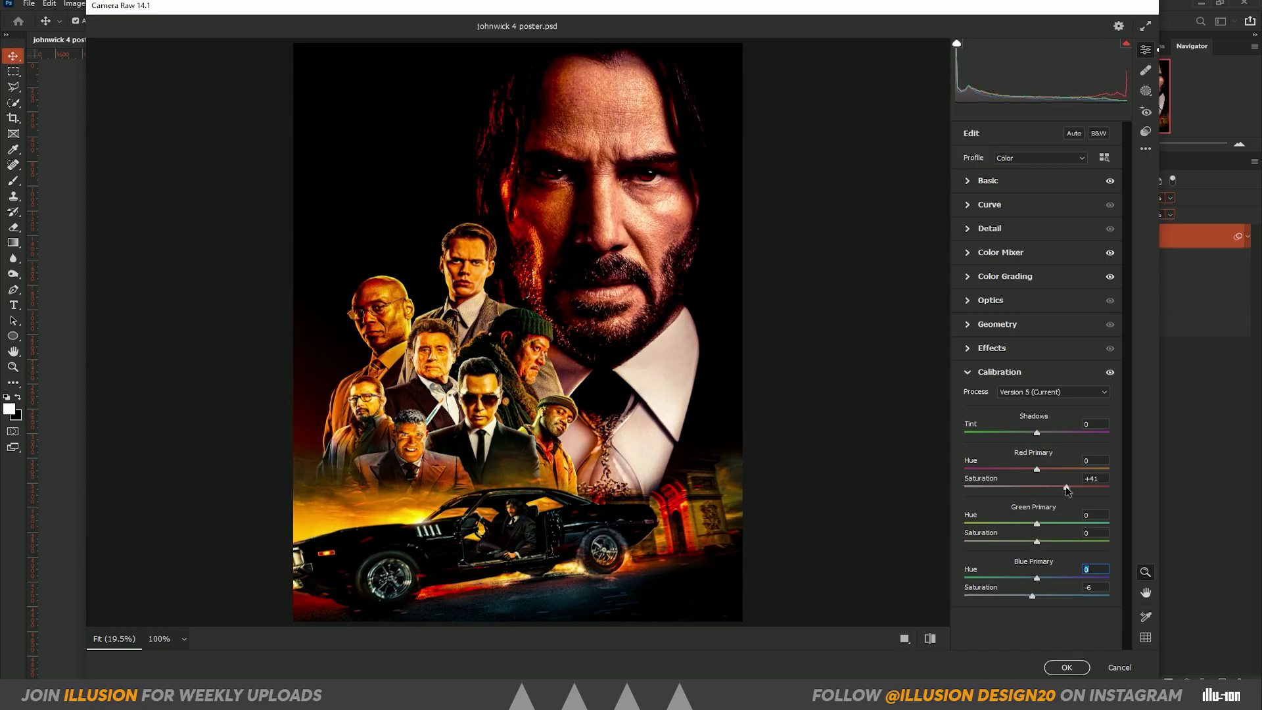
left_click(1084, 479)
left_click(1067, 667)
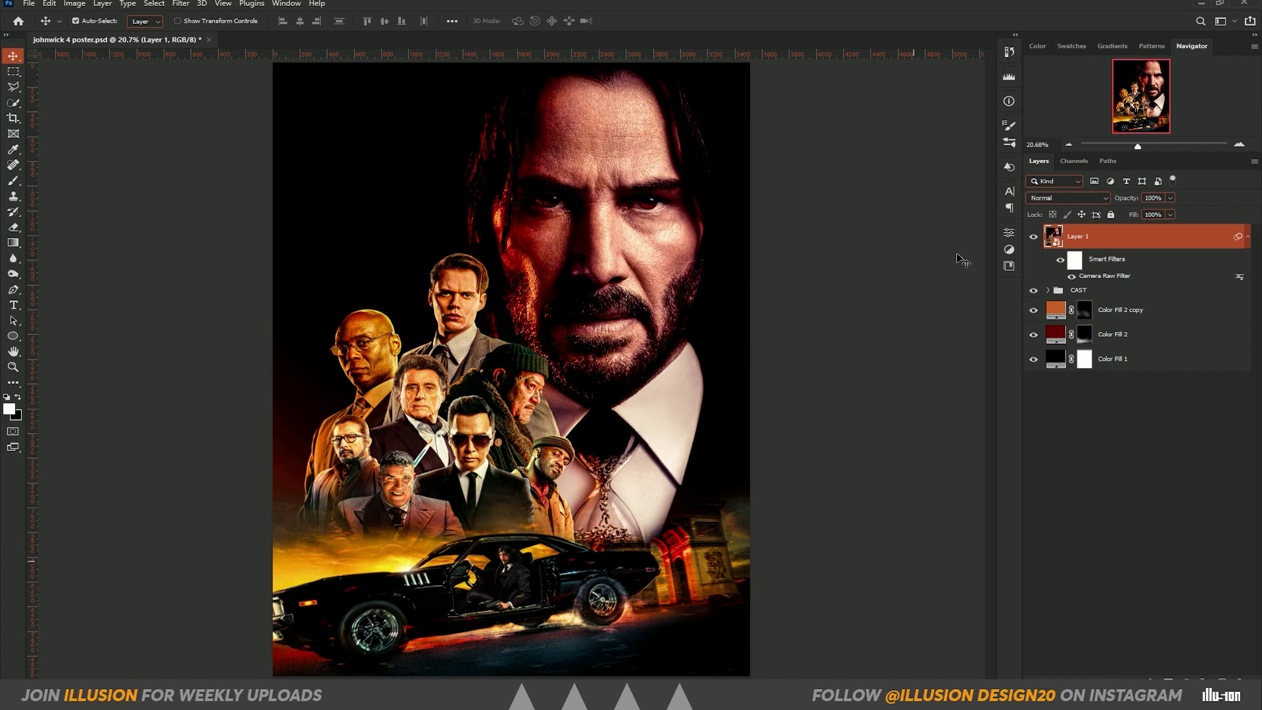
left_click(1035, 238)
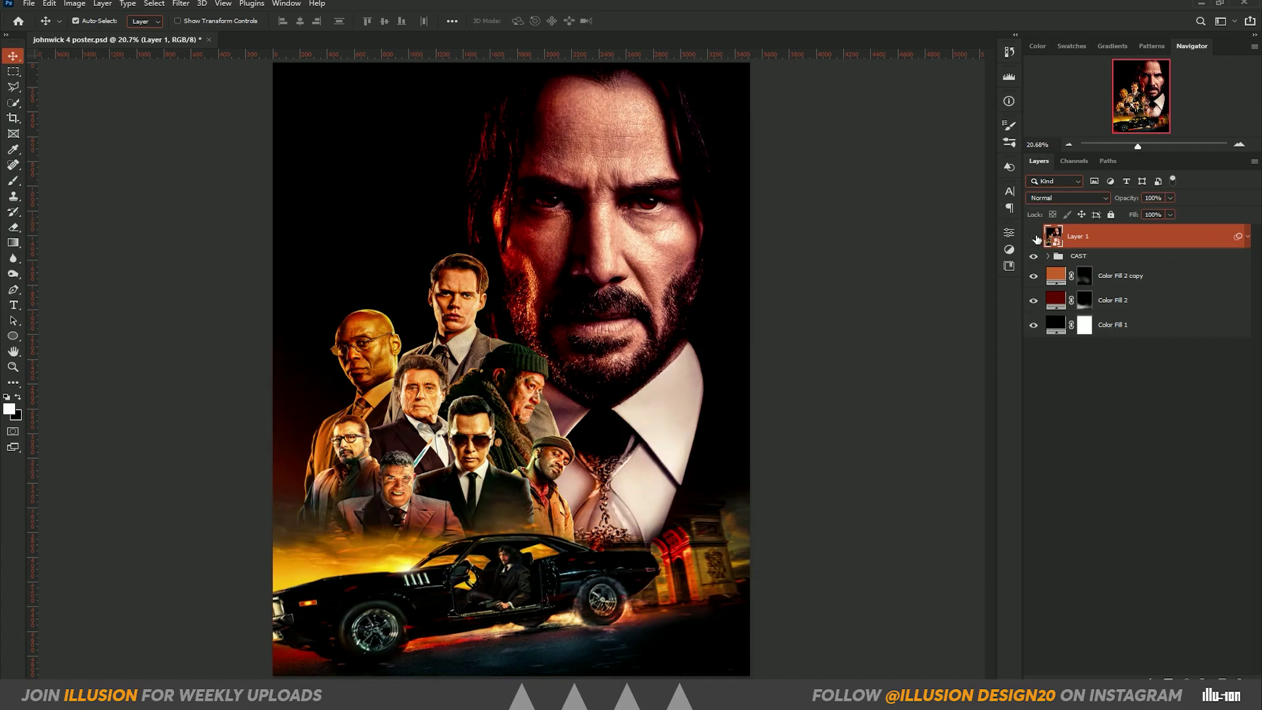
left_click(1037, 238)
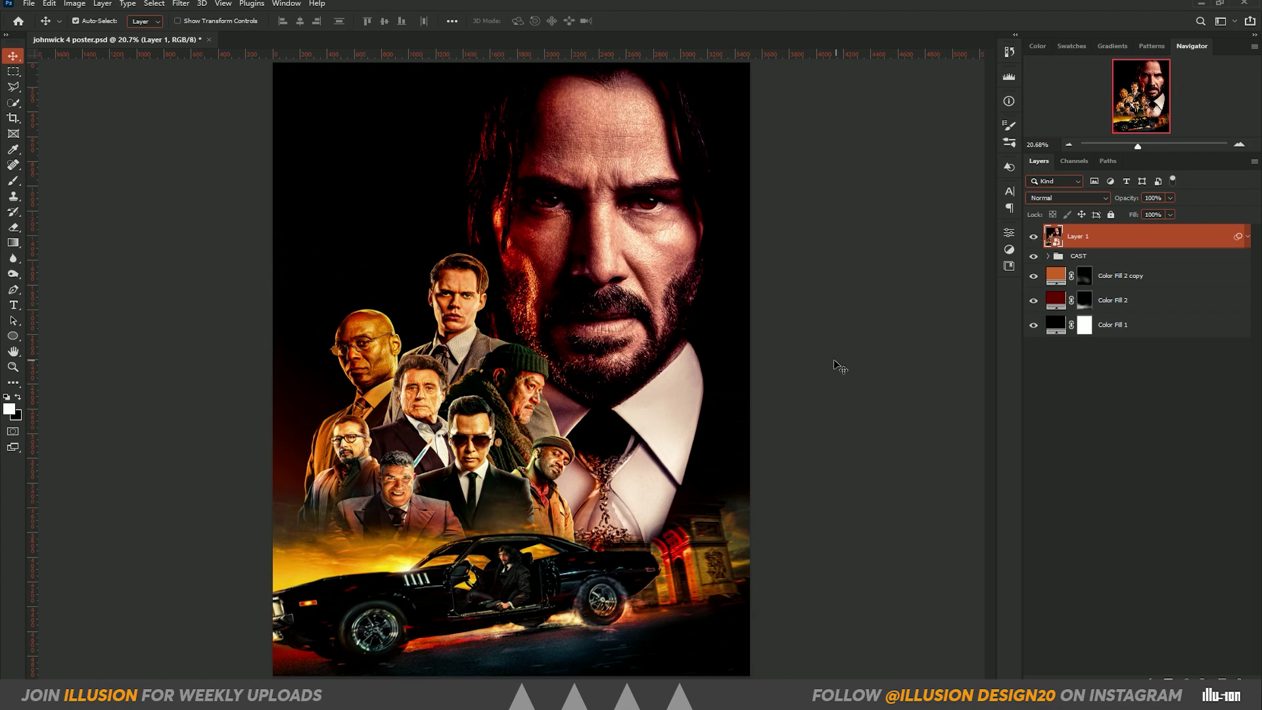